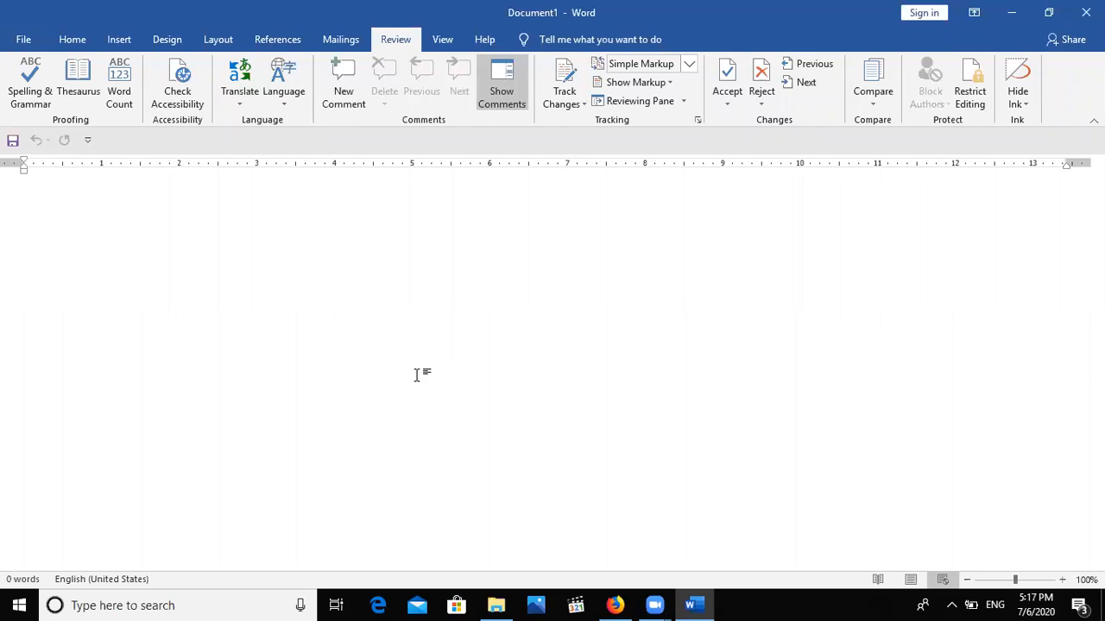
Fill the blank document with sample paragraphs using =rand().
{"action": "type", "text": "=r"}
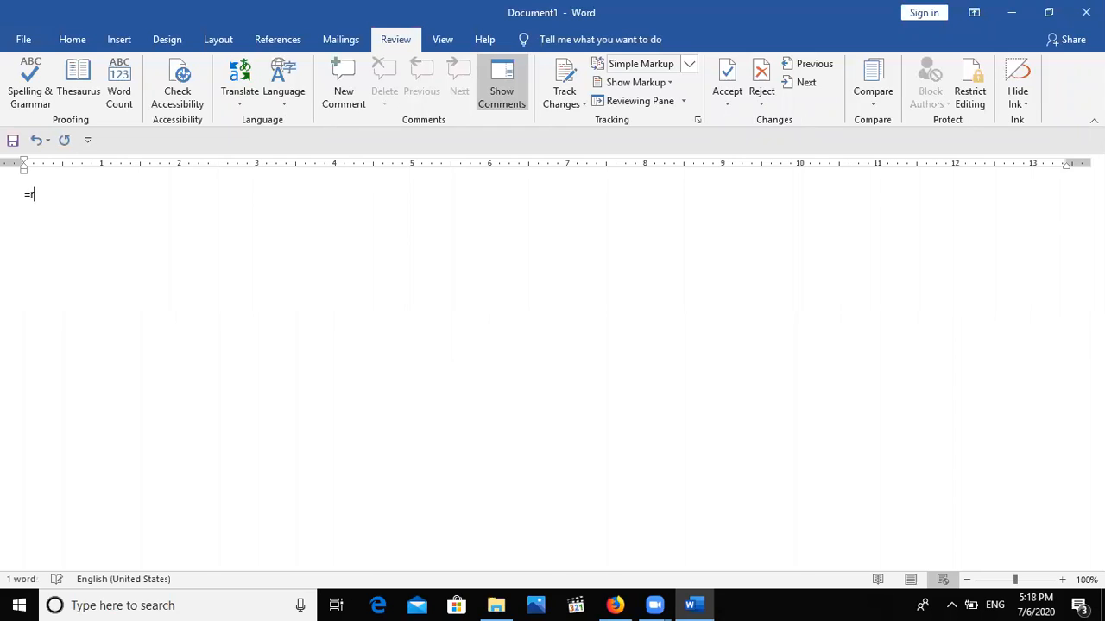
{"action": "type", "text": "and()"}
{"action": "key", "text": "Return"}
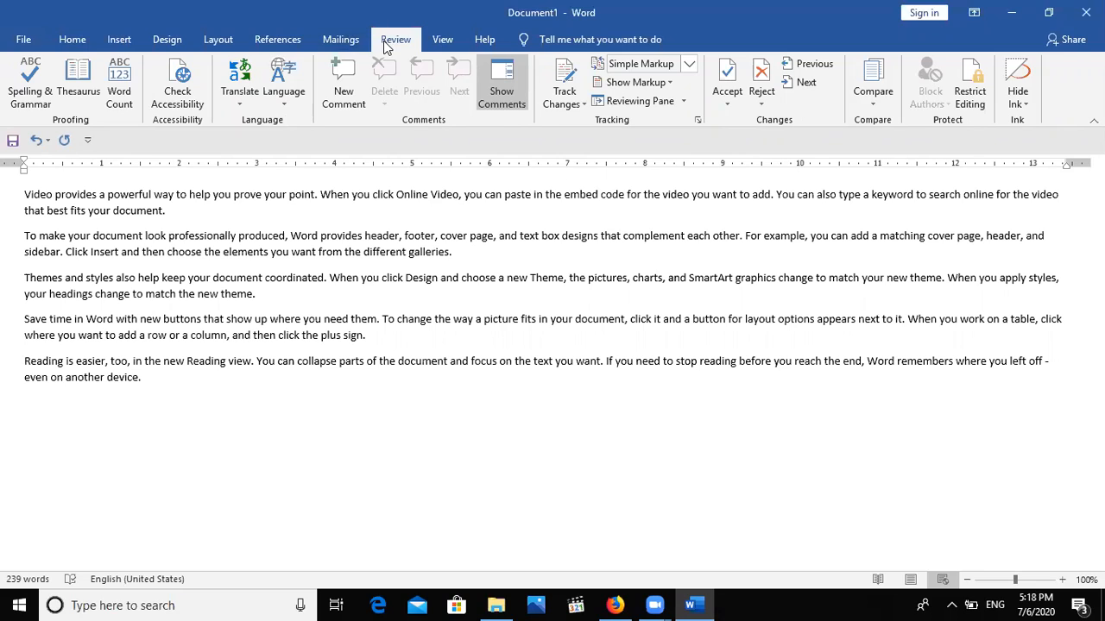
Restrict the document to No changes (Read only), enforced with a password.
{"action": "left_click", "coordinate": [967, 91]}
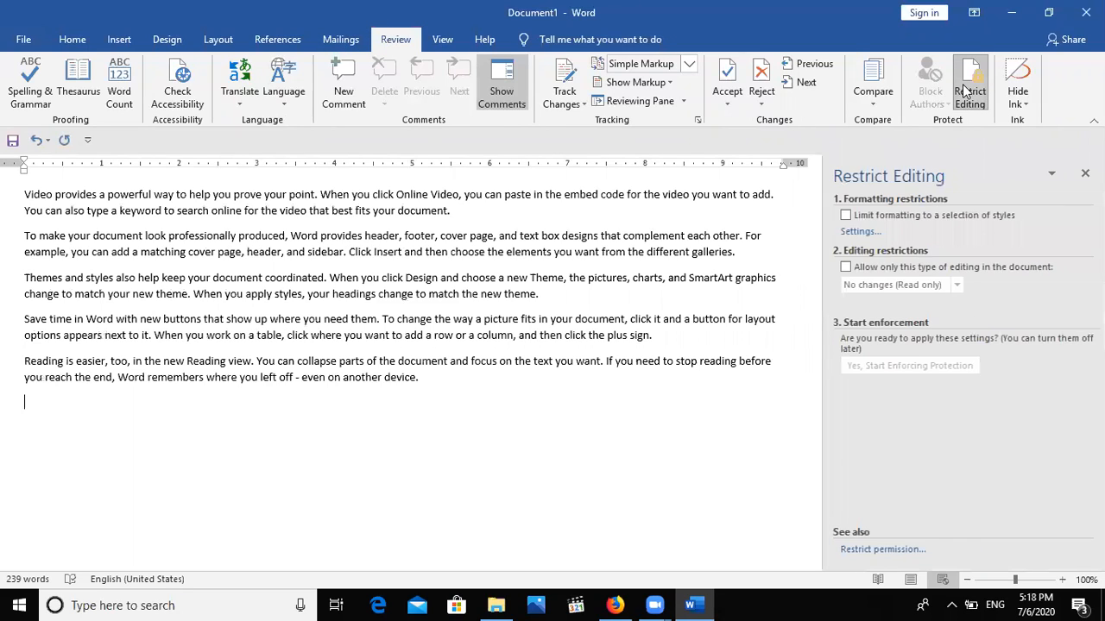
{"action": "left_click", "coordinate": [874, 272]}
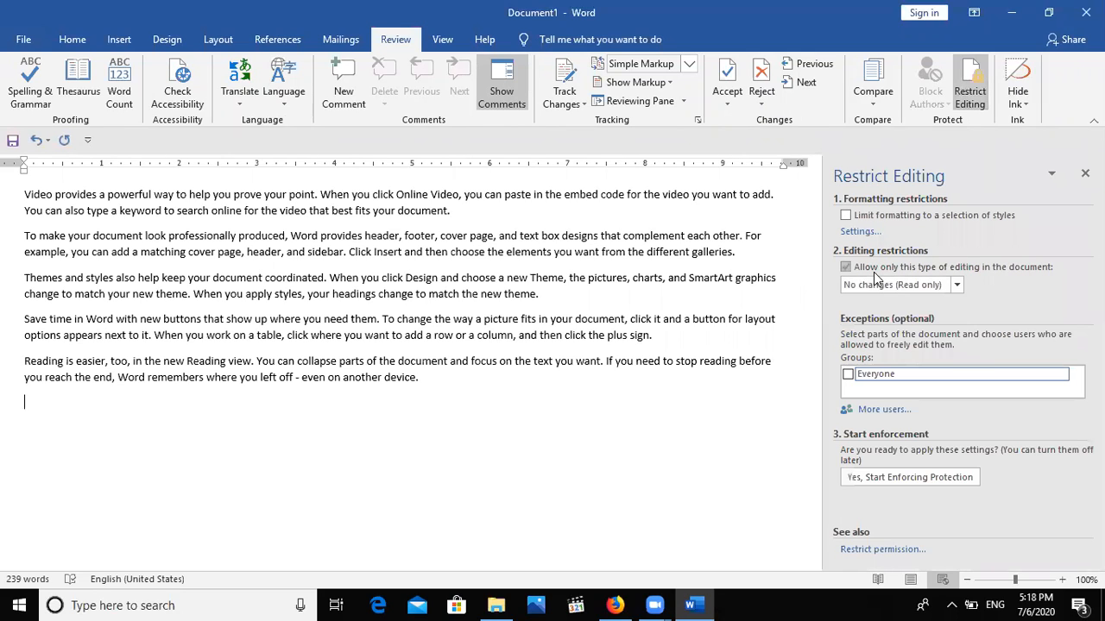
{"action": "left_click", "coordinate": [901, 479]}
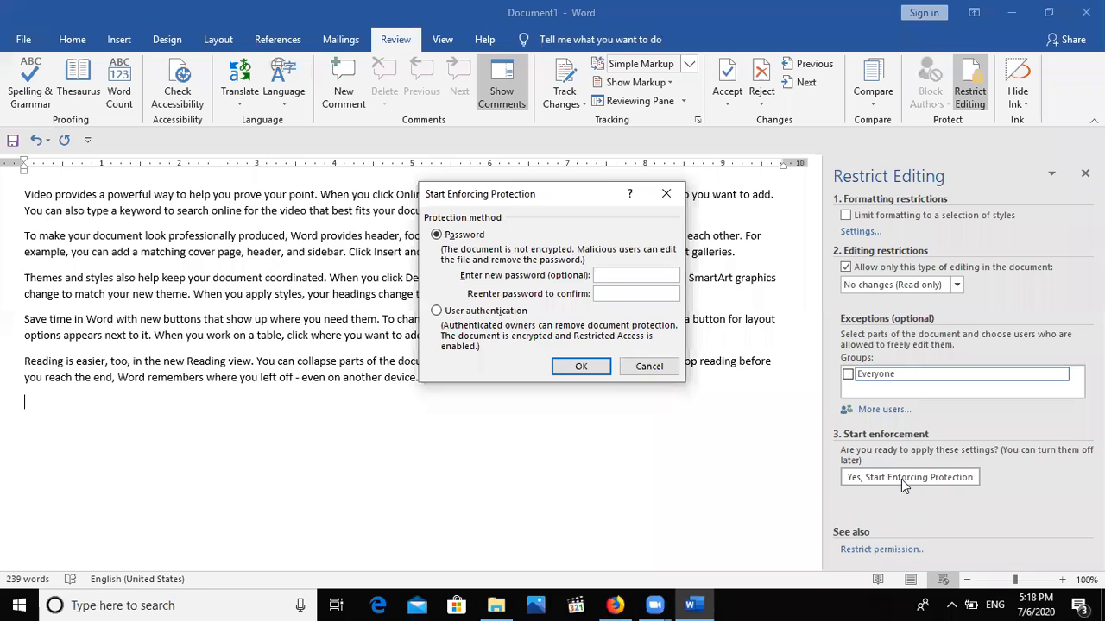
{"action": "type", "text": "1212"}
{"action": "left_click", "coordinate": [570, 367]}
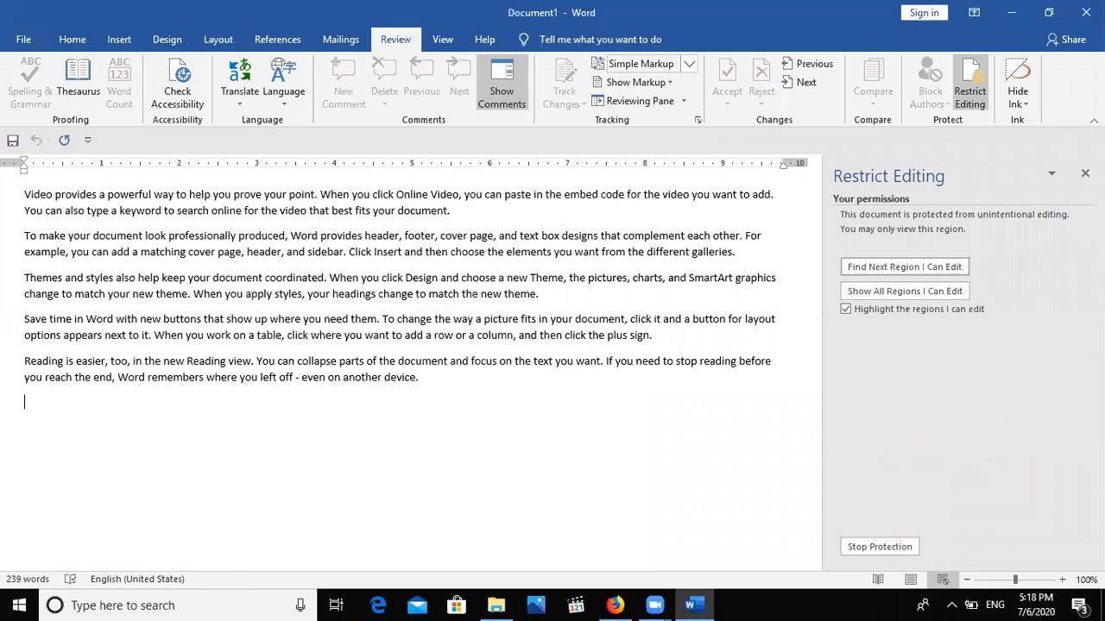
{"action": "left_click", "coordinate": [1084, 173]}
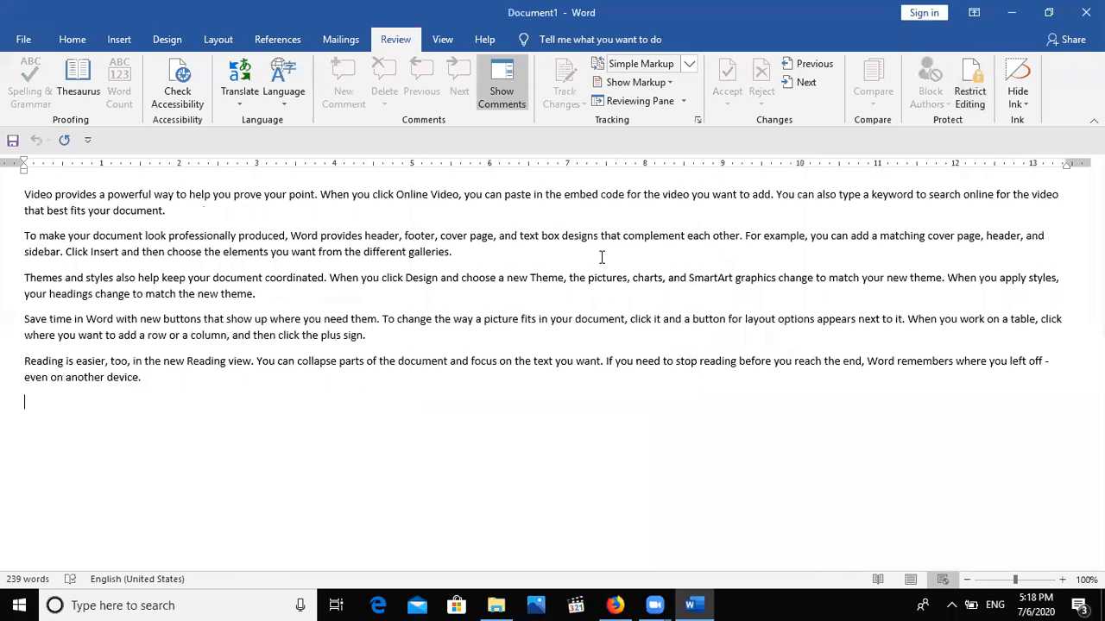
Confirm the protected text refuses a deletion, then reopen the Restrict Editing pane.
{"action": "key", "text": "BackSpace"}
{"action": "key", "text": "BackSpace"}
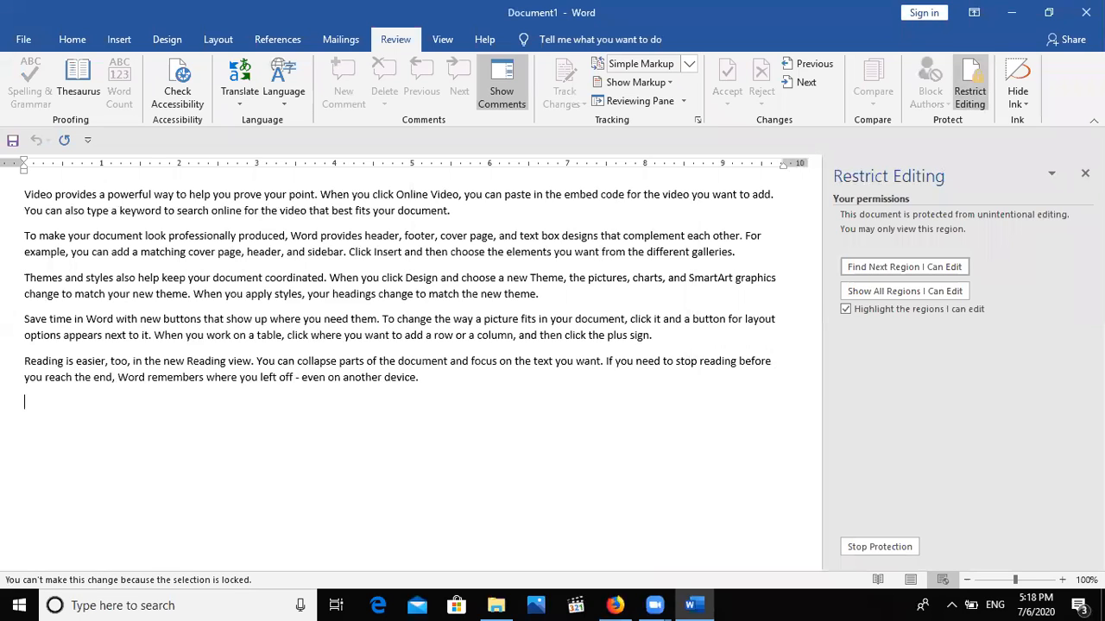
{"action": "left_click", "coordinate": [1084, 173]}
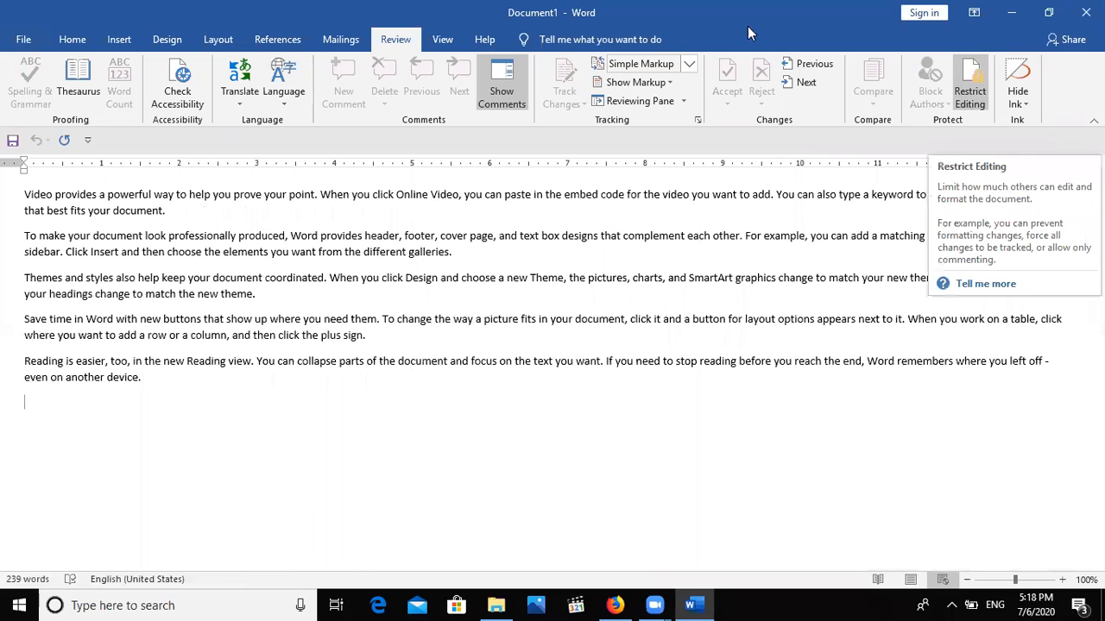
{"action": "left_click", "coordinate": [968, 97]}
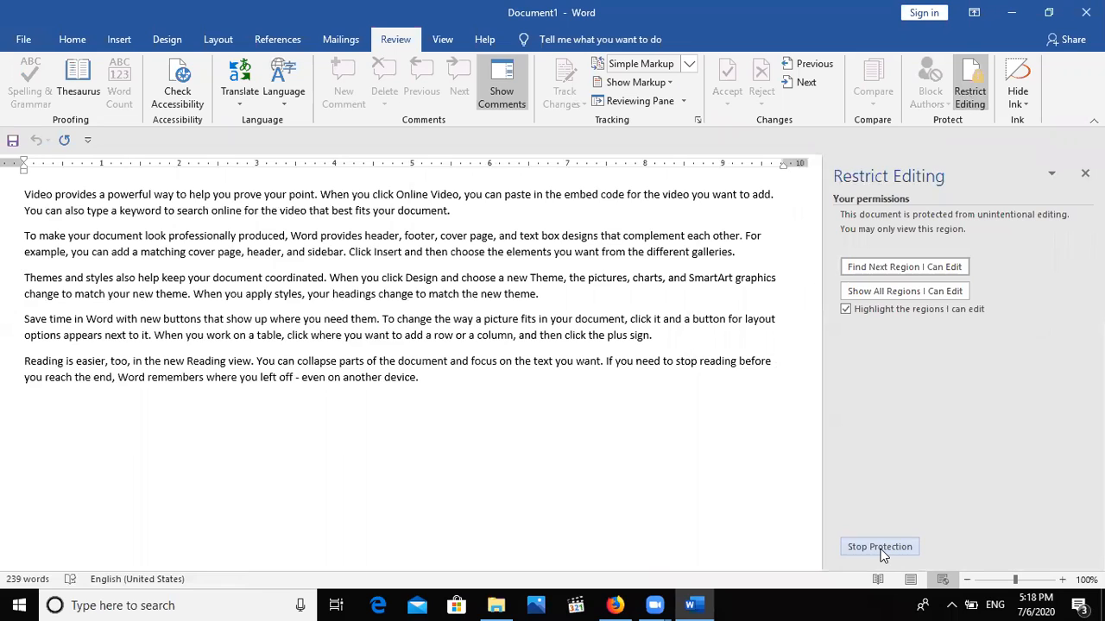
Stop the document protection by entering its password.
{"action": "left_click", "coordinate": [880, 547]}
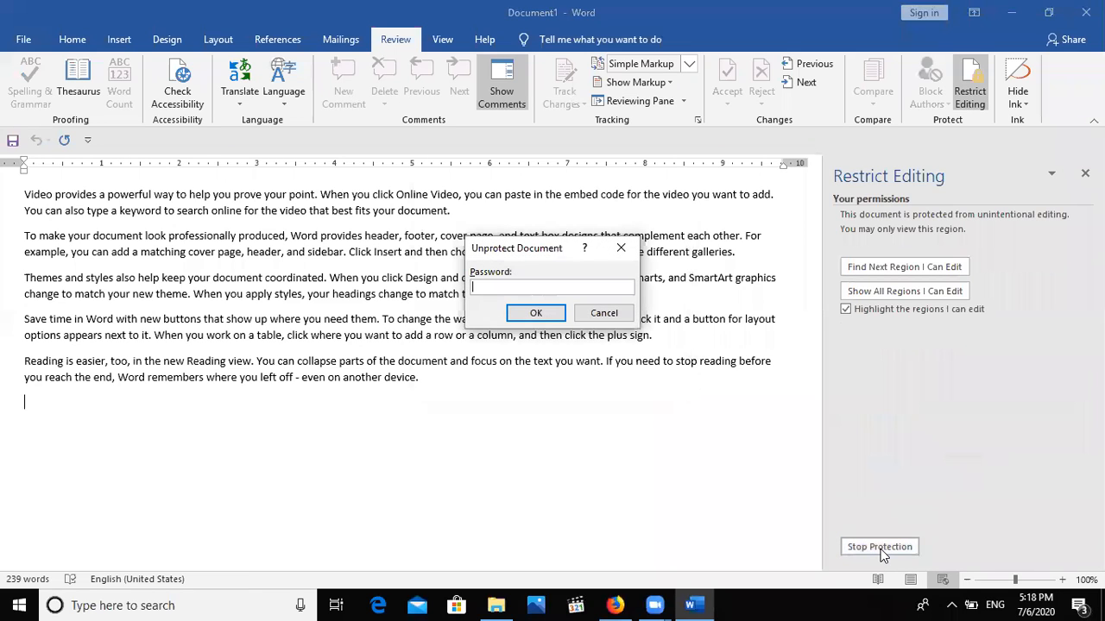
{"action": "type", "text": "12"}
{"action": "key", "text": "Return"}
Type test letters 'fgdfgdfgdfgdfgdfgdgdfg' into the word 'device' and close the editing pane.
{"action": "left_click", "coordinate": [401, 390]}
{"action": "type", "text": "fgdfgdfgdfgdfgdfgdgdfg"}
{"action": "left_click", "coordinate": [1085, 173]}
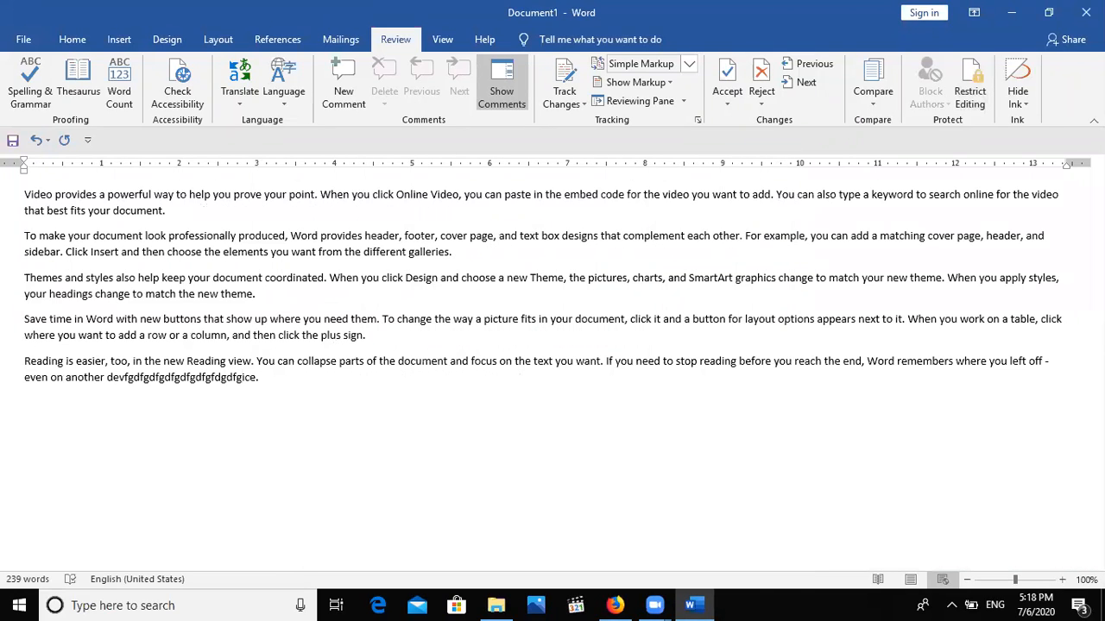
{"action": "left_click", "coordinate": [26, 44]}
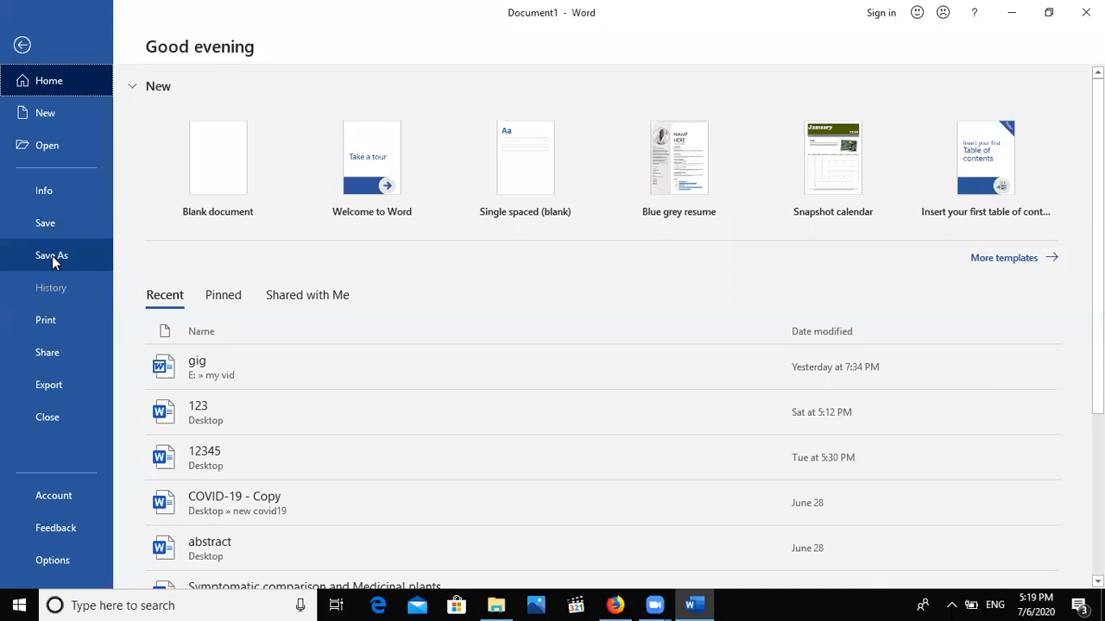
Start a Save As with the Desktop as the save location.
{"action": "left_click", "coordinate": [52, 255]}
{"action": "left_click", "coordinate": [164, 286]}
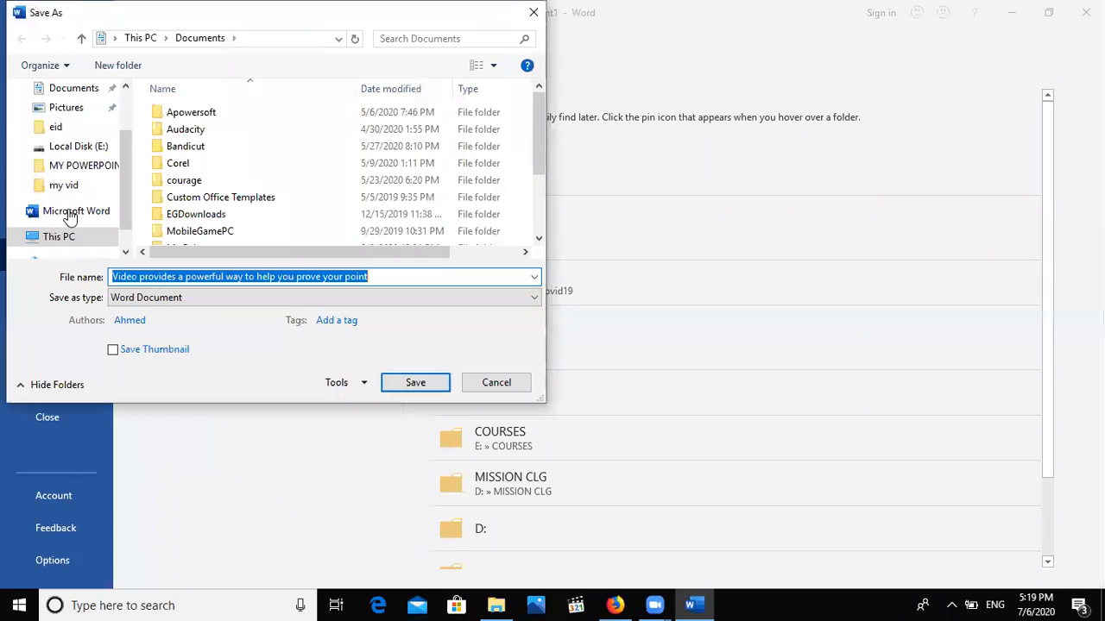
{"action": "scroll", "coordinate": [108, 121], "scroll_direction": "up", "scroll_amount": 2}
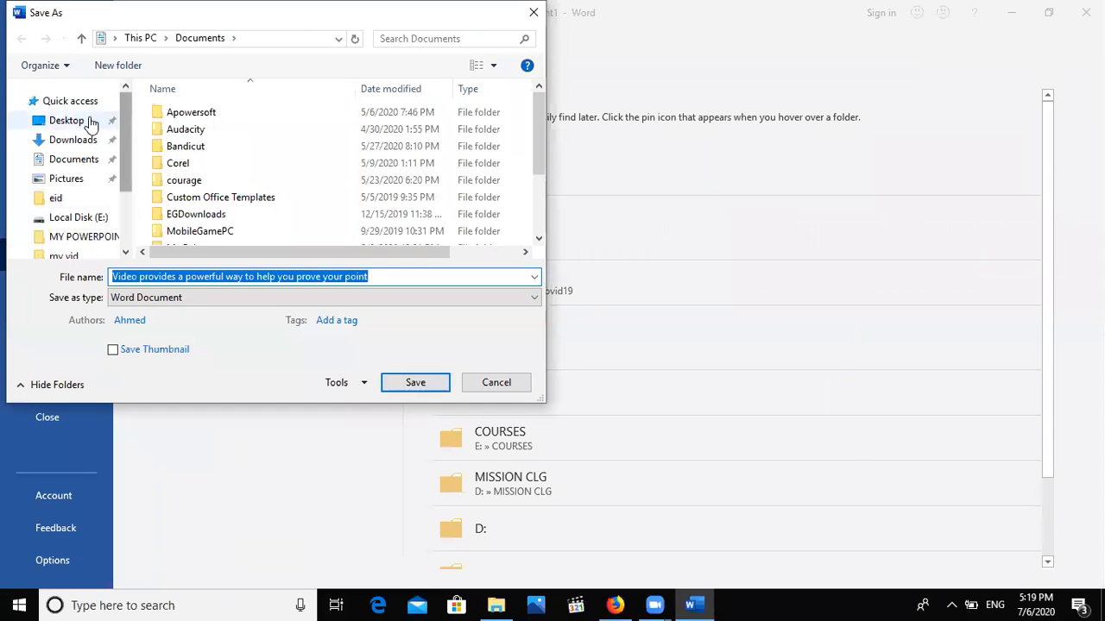
{"action": "left_click", "coordinate": [89, 122]}
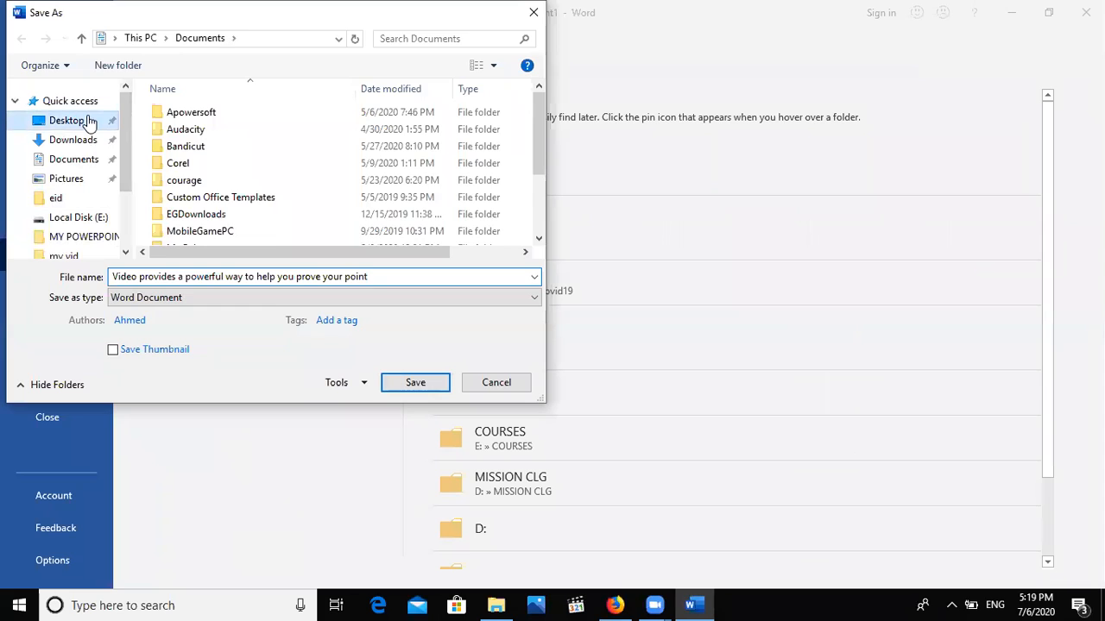
Set a password to open and a password to modify in General Options, confirming both.
{"action": "left_click", "coordinate": [349, 388]}
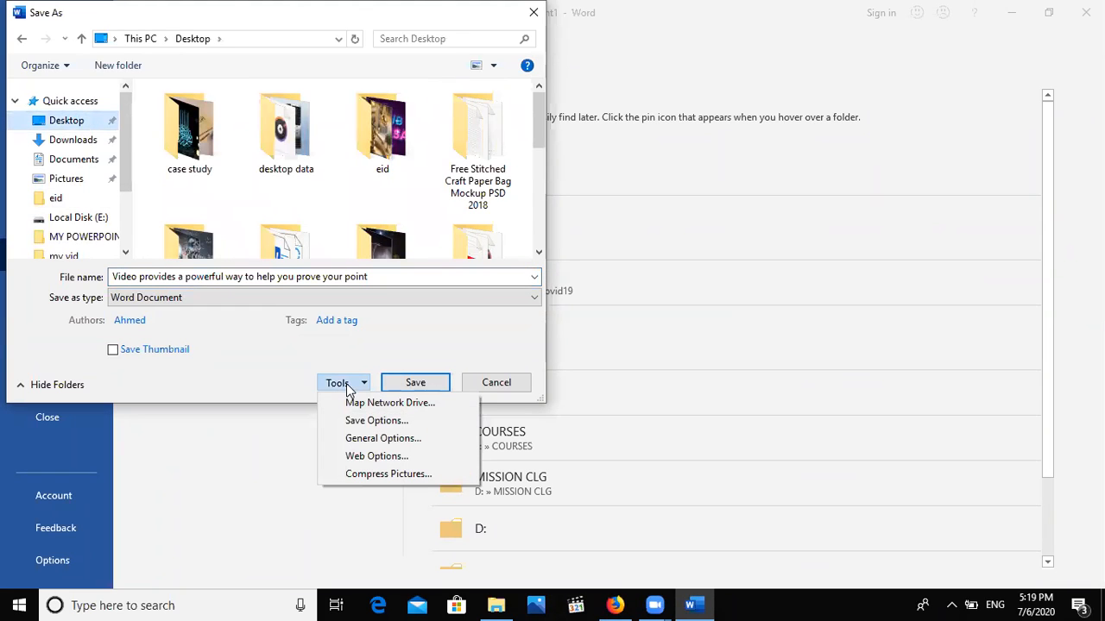
{"action": "left_click", "coordinate": [372, 440]}
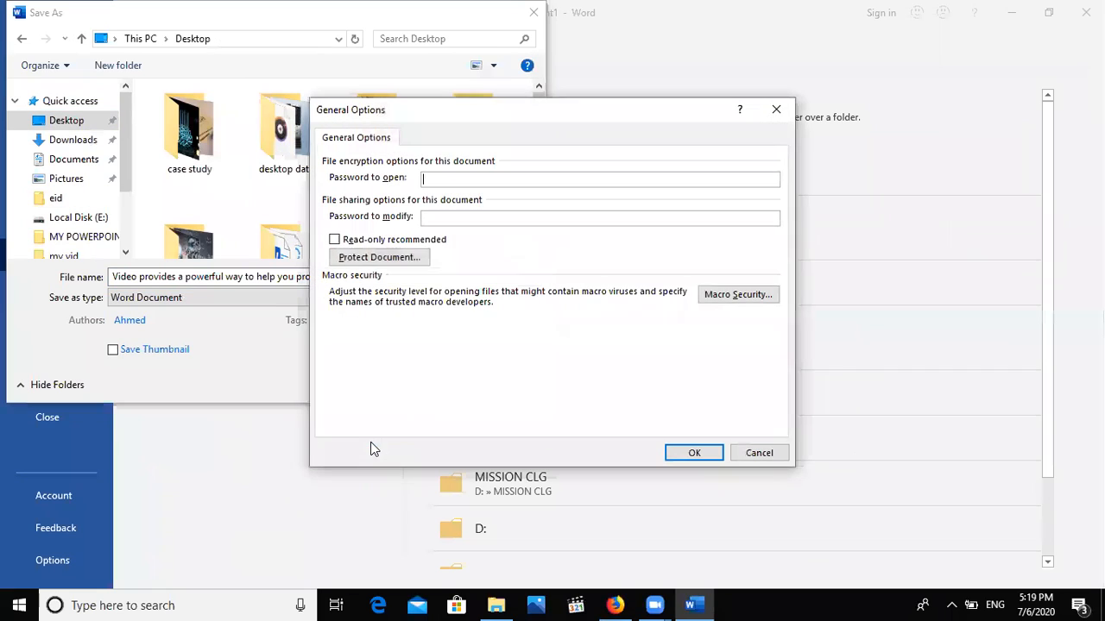
{"action": "type", "text": "••"}
{"action": "key", "text": "Tab"}
{"action": "type", "text": "••"}
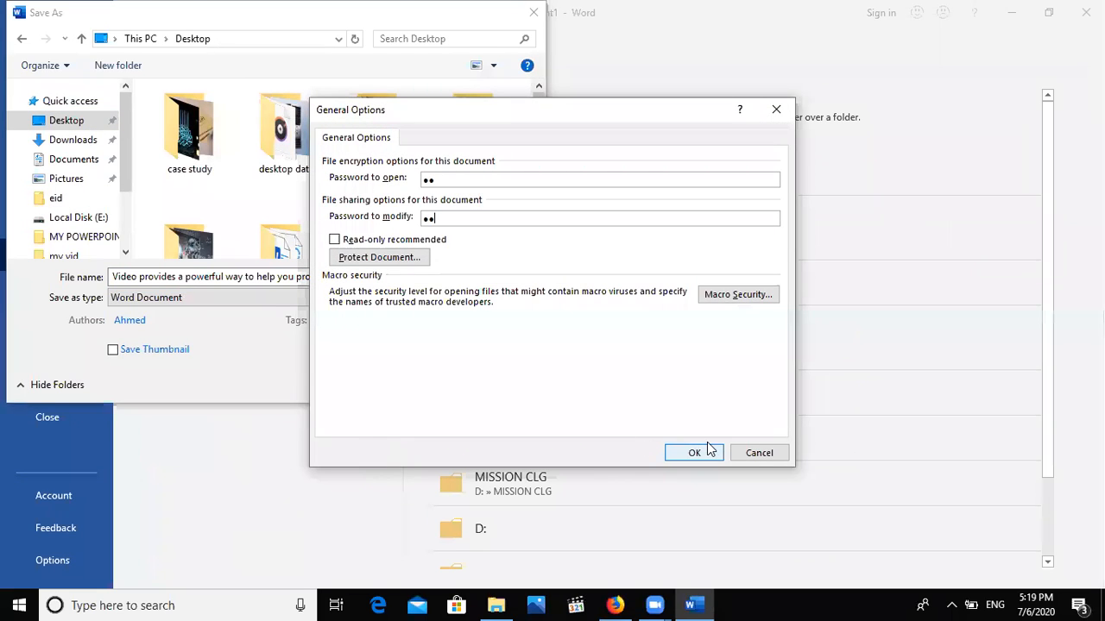
{"action": "left_click", "coordinate": [704, 453]}
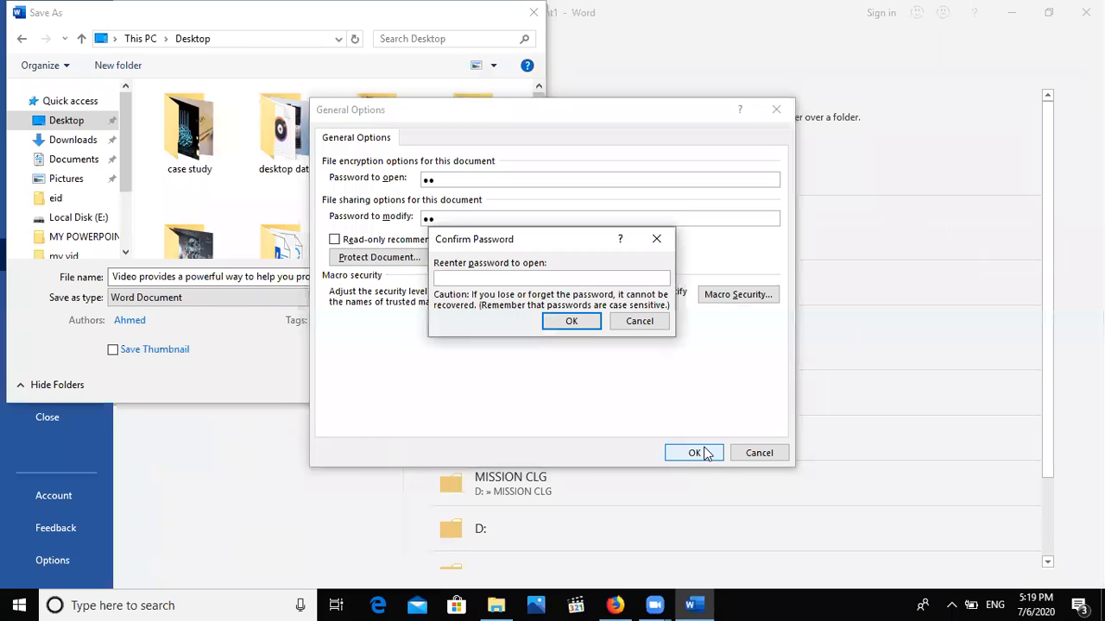
{"action": "type", "text": "••"}
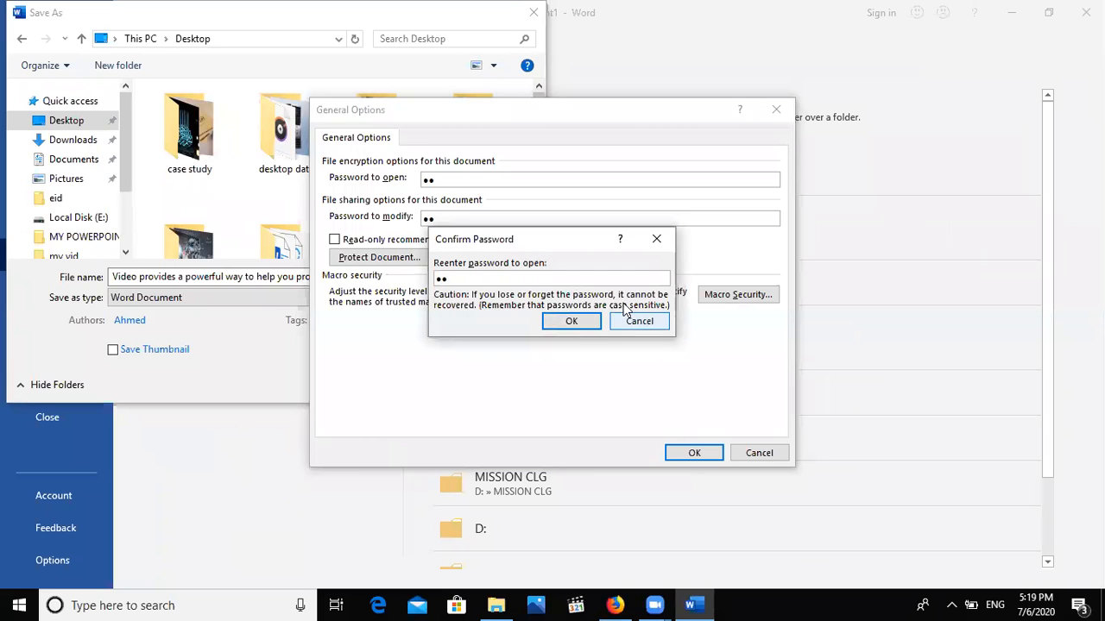
{"action": "left_click", "coordinate": [576, 323]}
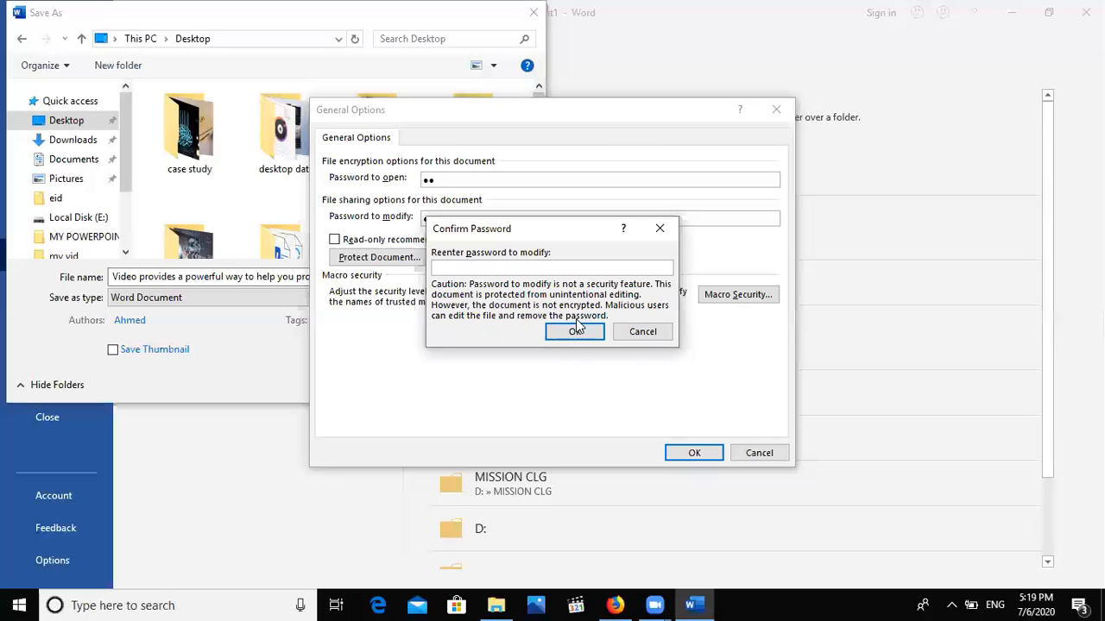
{"action": "type", "text": "••"}
{"action": "left_click", "coordinate": [568, 331]}
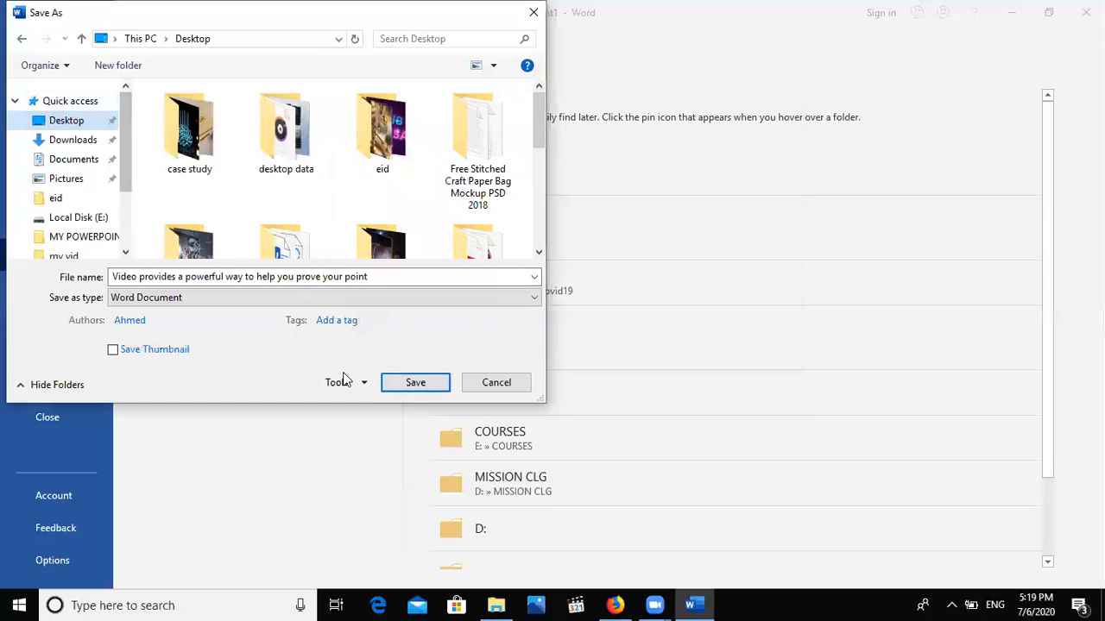
Save the document under the name kkk.
{"action": "left_click", "coordinate": [319, 278]}
{"action": "type", "text": "kkk"}
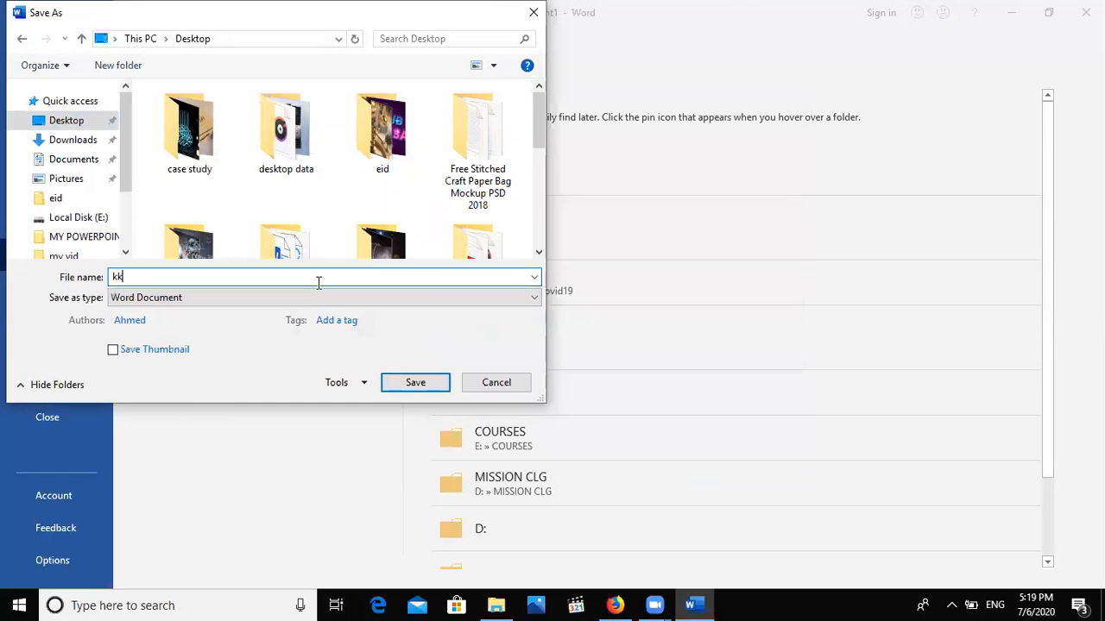
{"action": "left_click", "coordinate": [415, 382]}
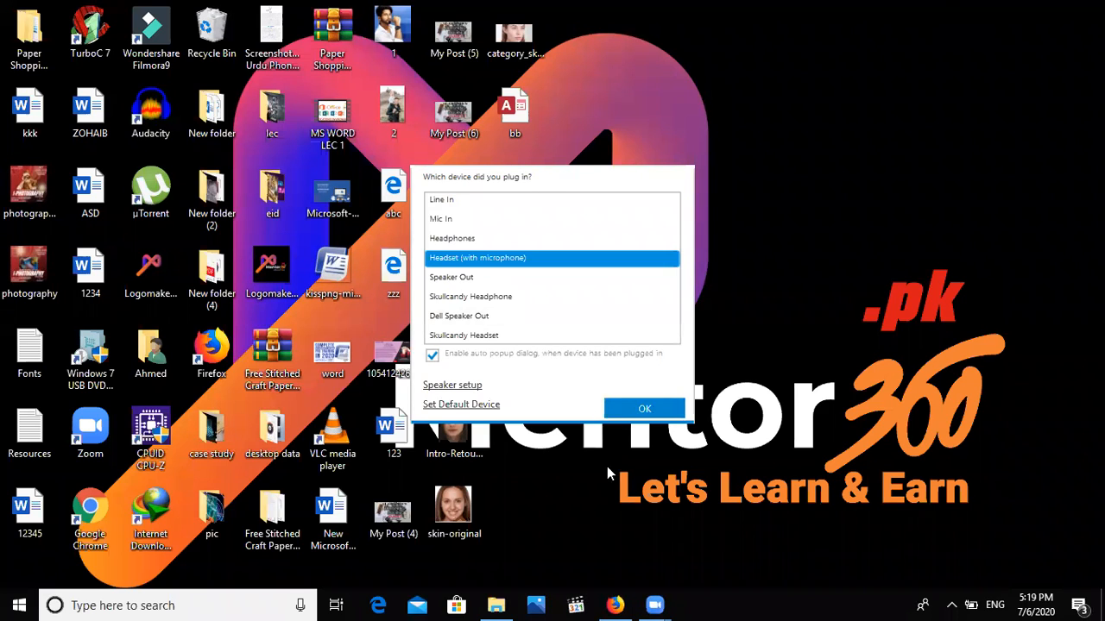
Set the Realtek audio prompt to Mic In, then open kkk from the desktop.
{"action": "left_click", "coordinate": [643, 409]}
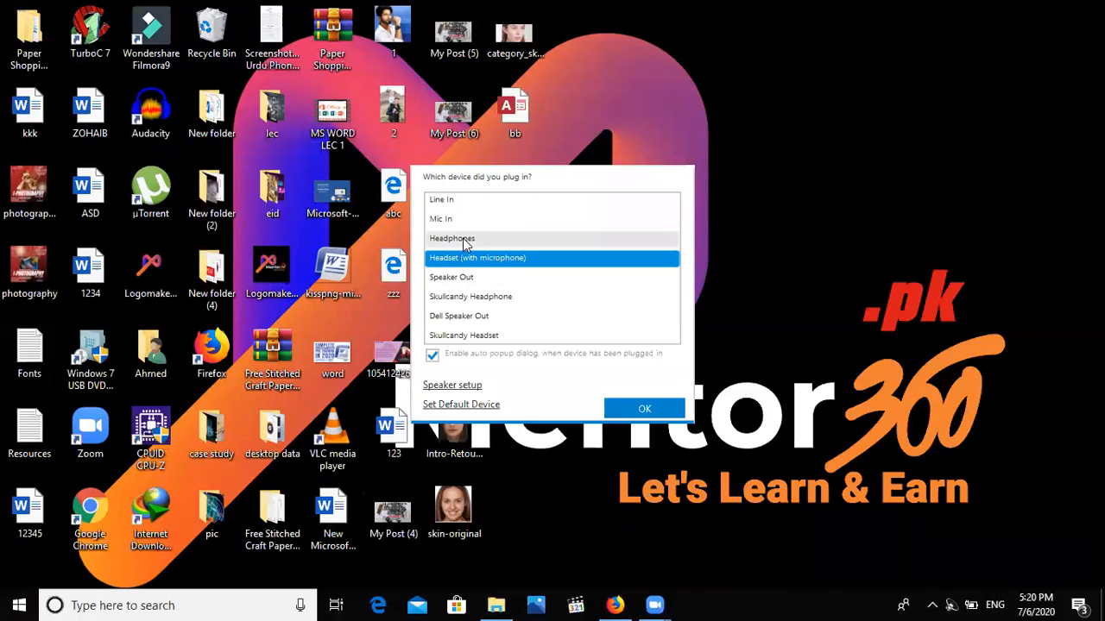
{"action": "left_click", "coordinate": [447, 219]}
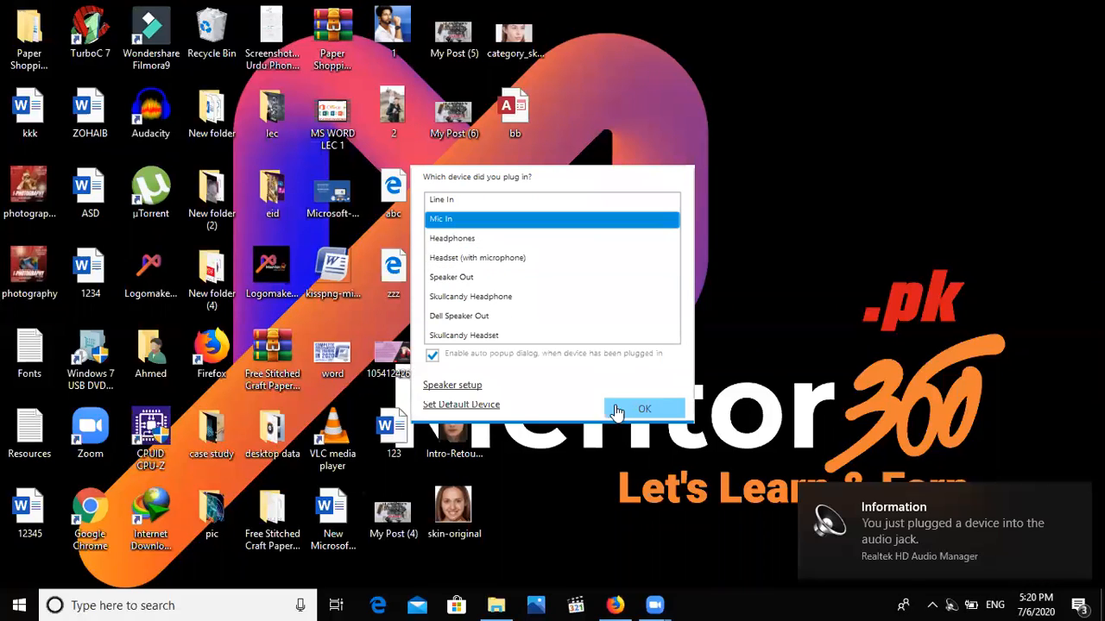
{"action": "left_click", "coordinate": [638, 409]}
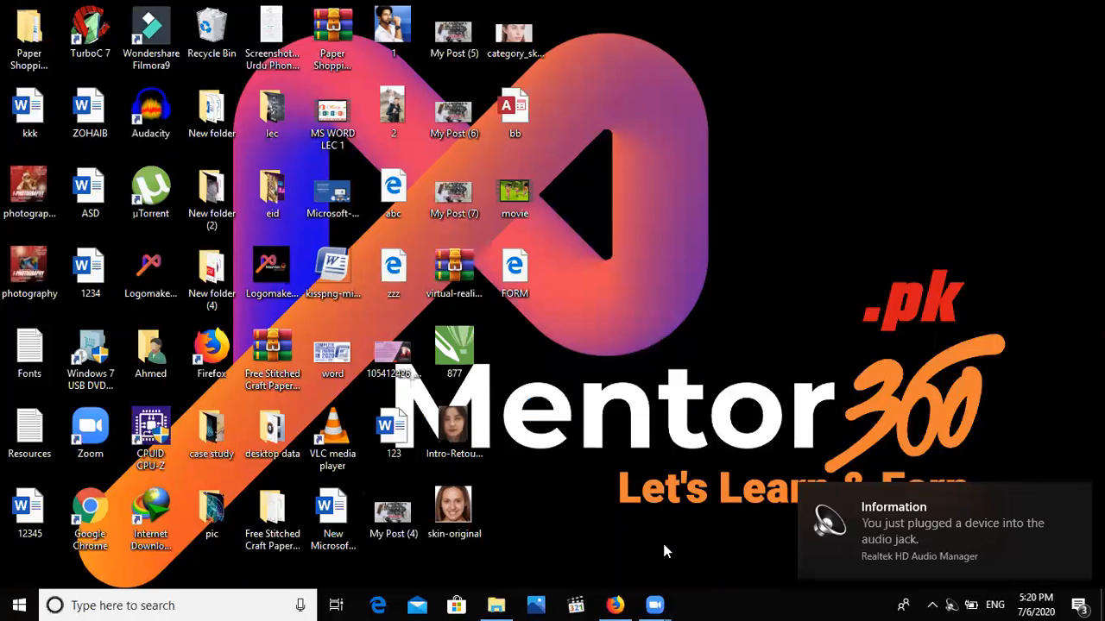
{"action": "double_click", "coordinate": [17, 119]}
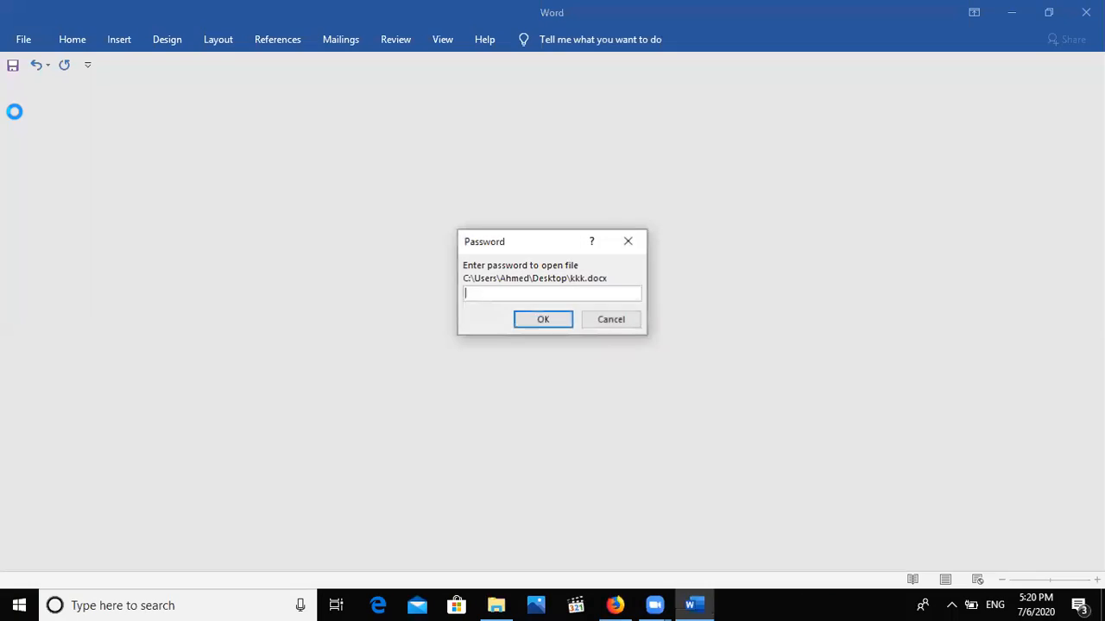
Enter the open and modify passwords so kkk opens with its sample text.
{"action": "type", "text": "12"}
{"action": "key", "text": "Return"}
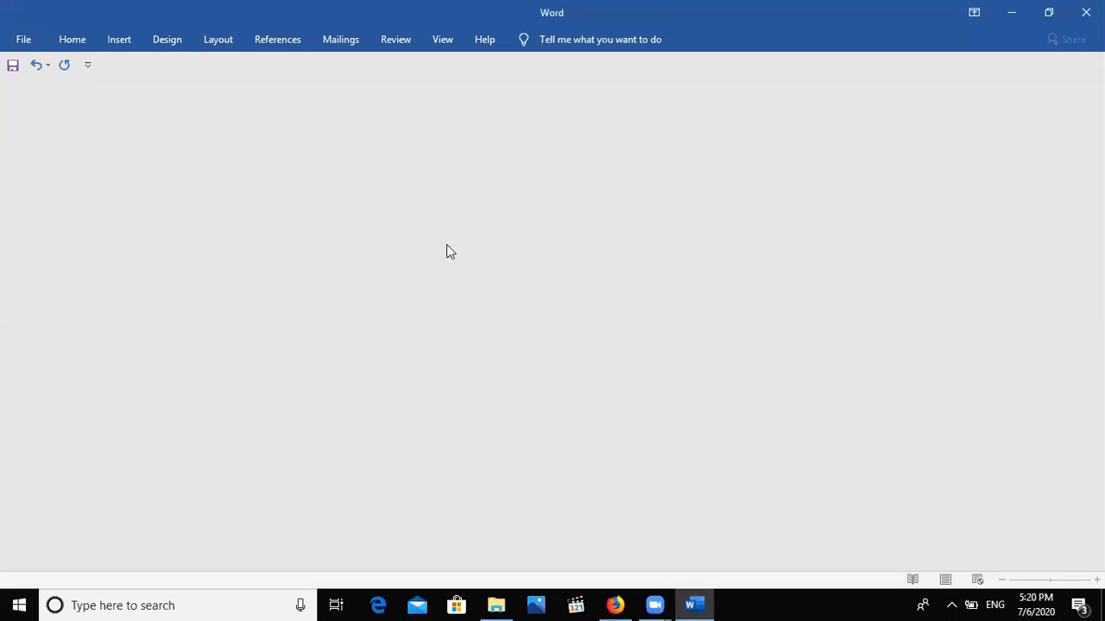
{"action": "type", "text": "12"}
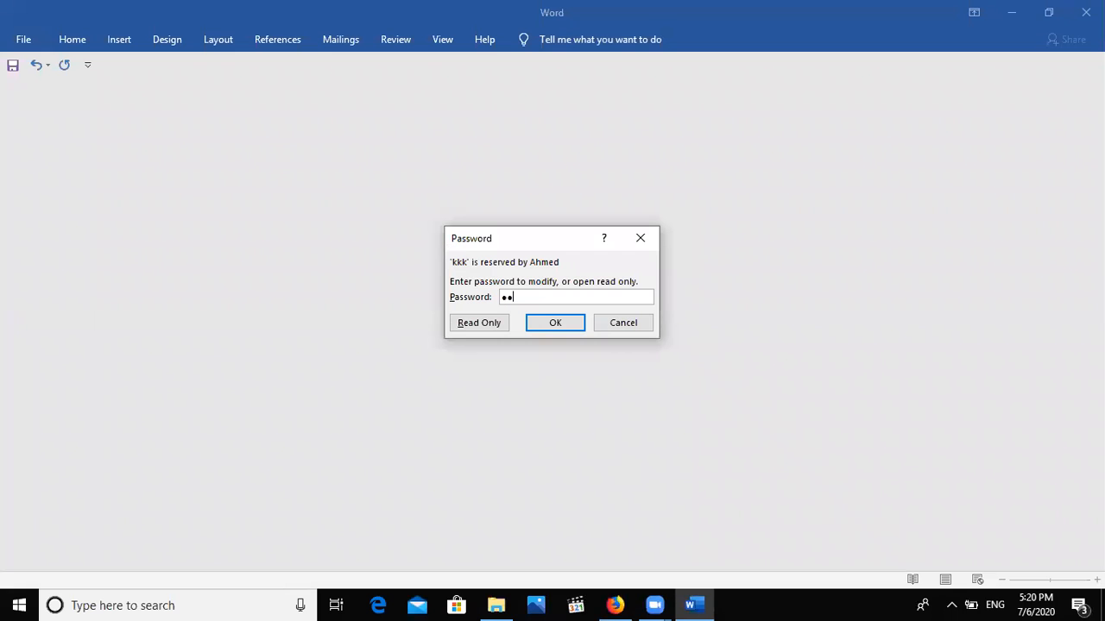
{"action": "key", "text": "Return"}
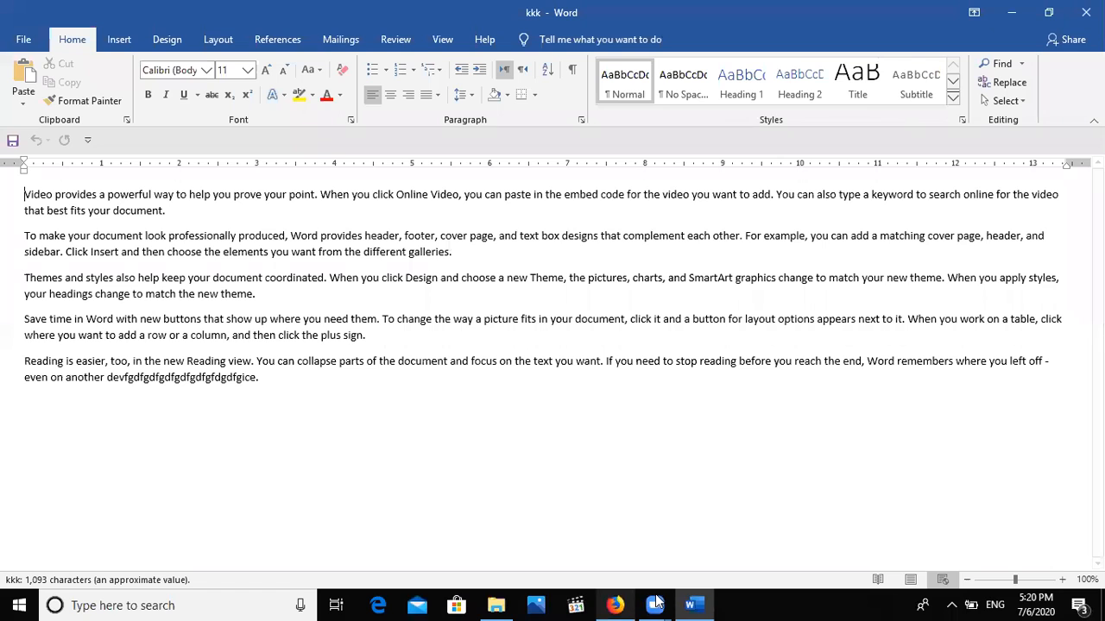
{"action": "left_click", "coordinate": [23, 39]}
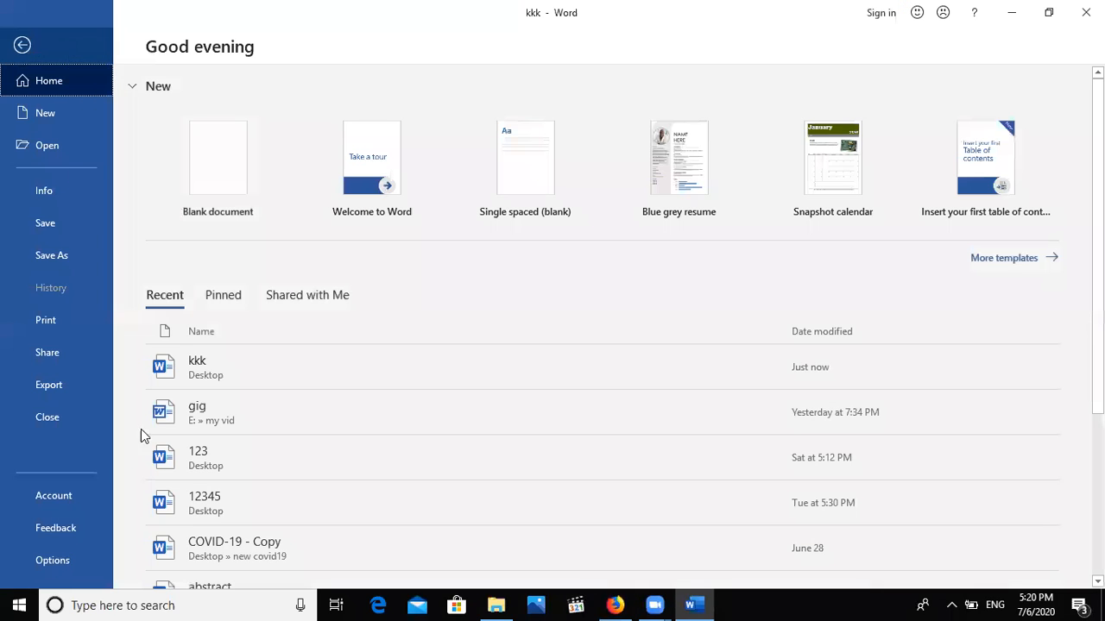
Re-save kkk with both the open and modify password boxes cleared, then close Word.
{"action": "left_click", "coordinate": [61, 254]}
{"action": "left_click", "coordinate": [201, 279]}
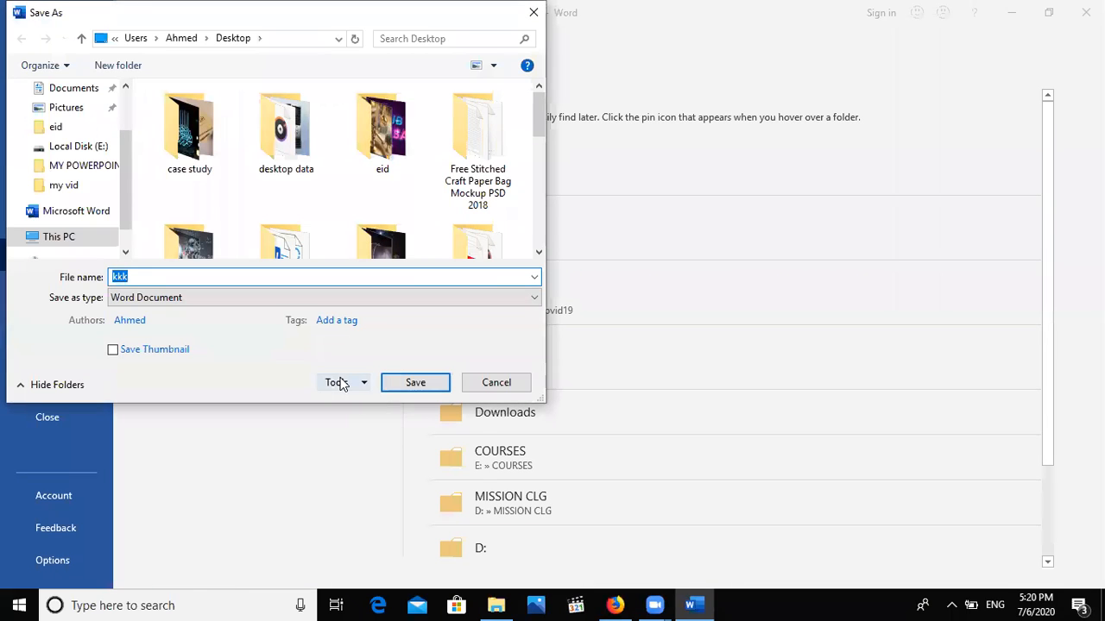
{"action": "left_click", "coordinate": [340, 382]}
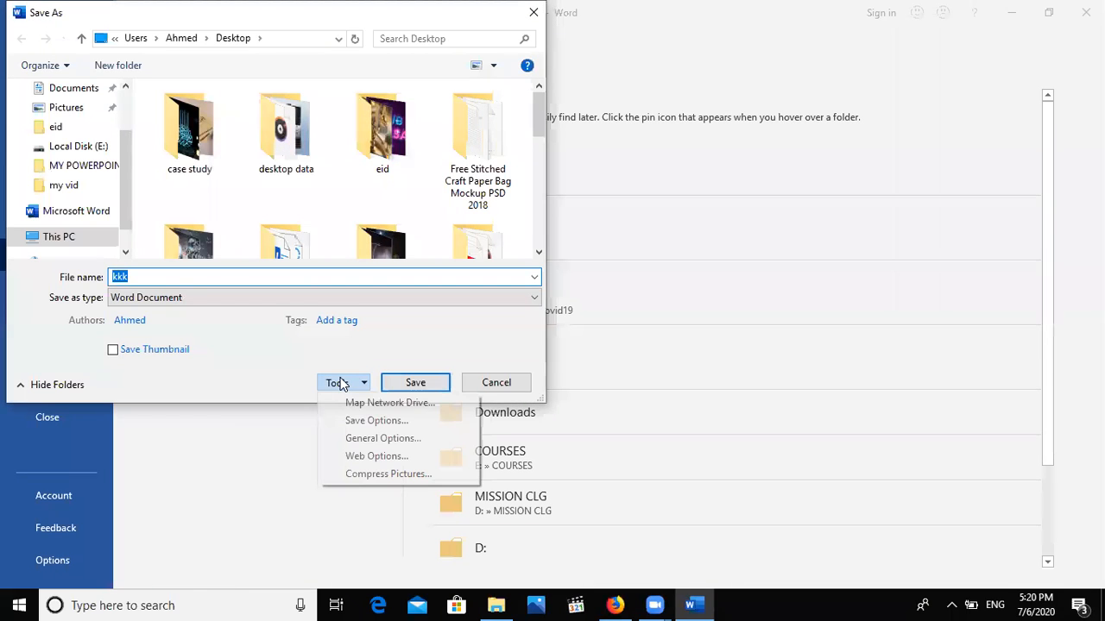
{"action": "left_click", "coordinate": [369, 440]}
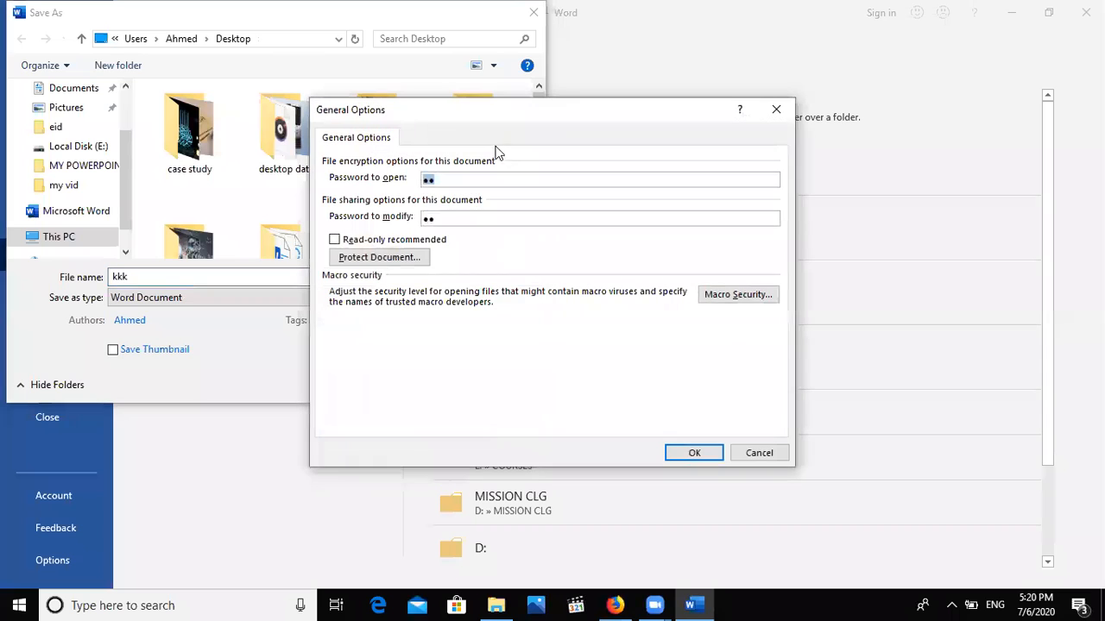
{"action": "key", "text": "BackSpace"}
{"action": "left_click", "coordinate": [483, 218]}
{"action": "key", "text": "BackSpace"}
{"action": "key", "text": "BackSpace"}
{"action": "left_click", "coordinate": [695, 454]}
{"action": "left_click", "coordinate": [402, 384]}
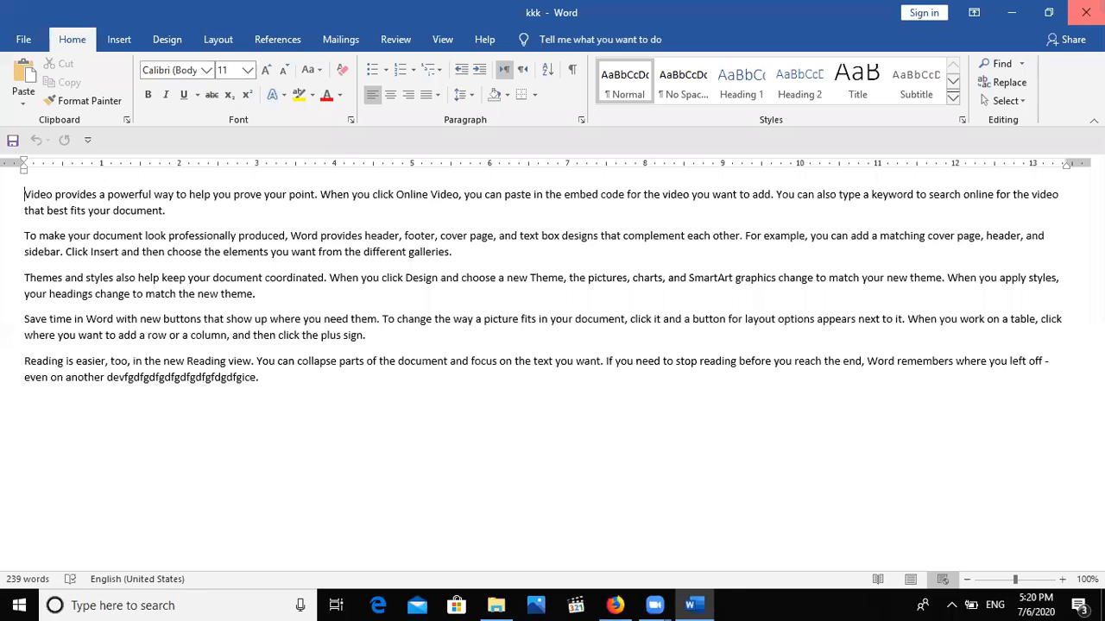
{"action": "left_click", "coordinate": [1085, 12]}
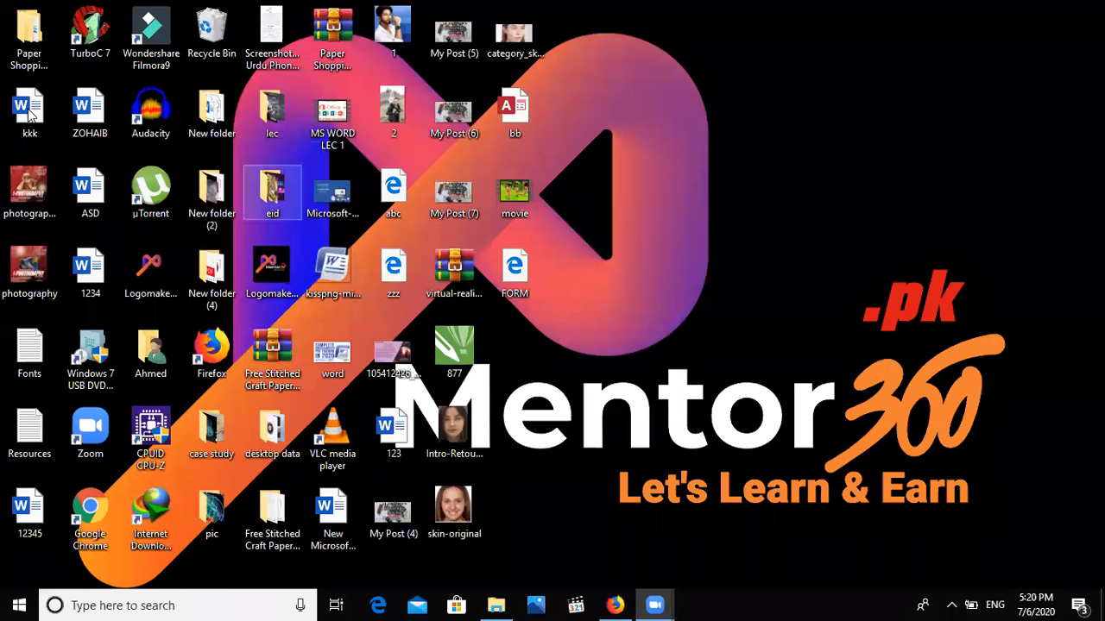
Reopen kkk from the desktop and type 'zcvxcvxc' before the first word.
{"action": "double_click", "coordinate": [29, 117]}
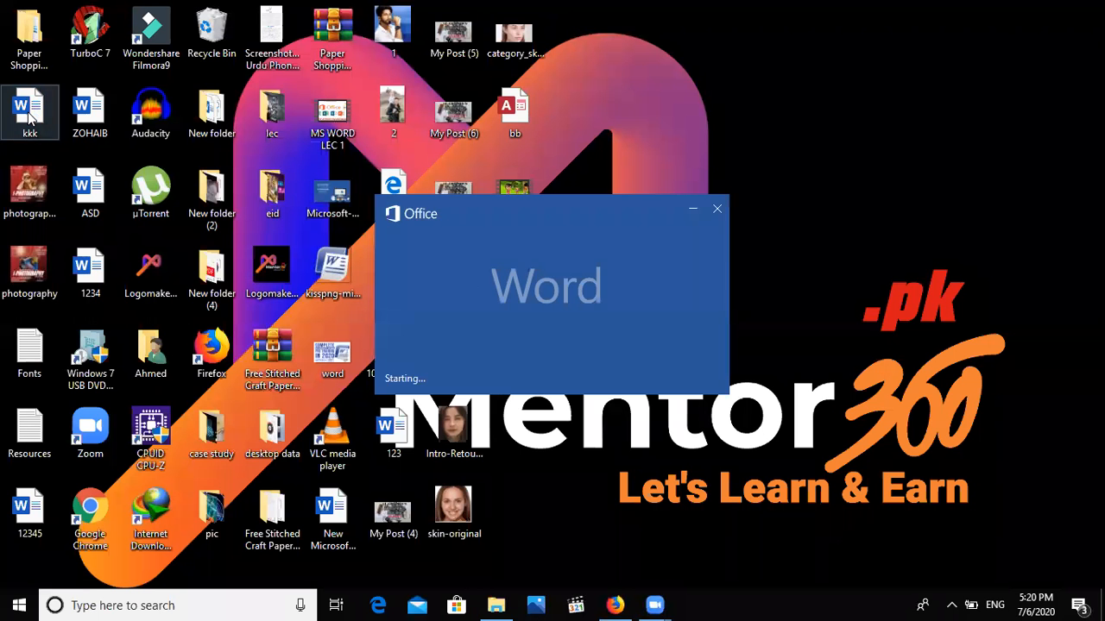
{"action": "type", "text": "zcvxcvxc"}
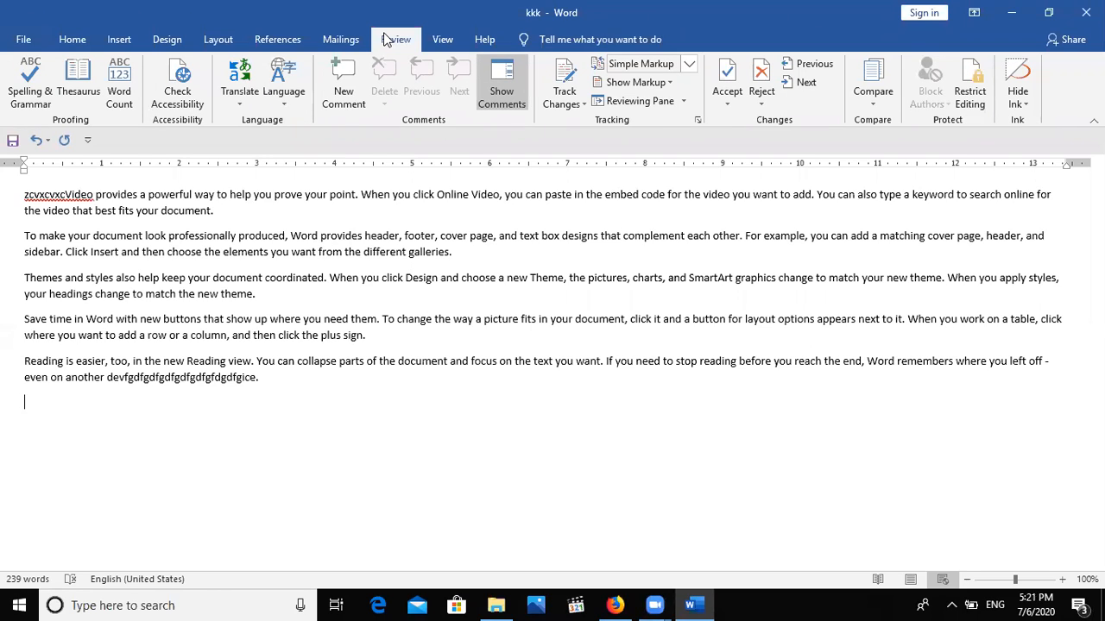
Turn on Track Changes and delete the 'Reading is easier' paragraph.
{"action": "left_click", "coordinate": [555, 83]}
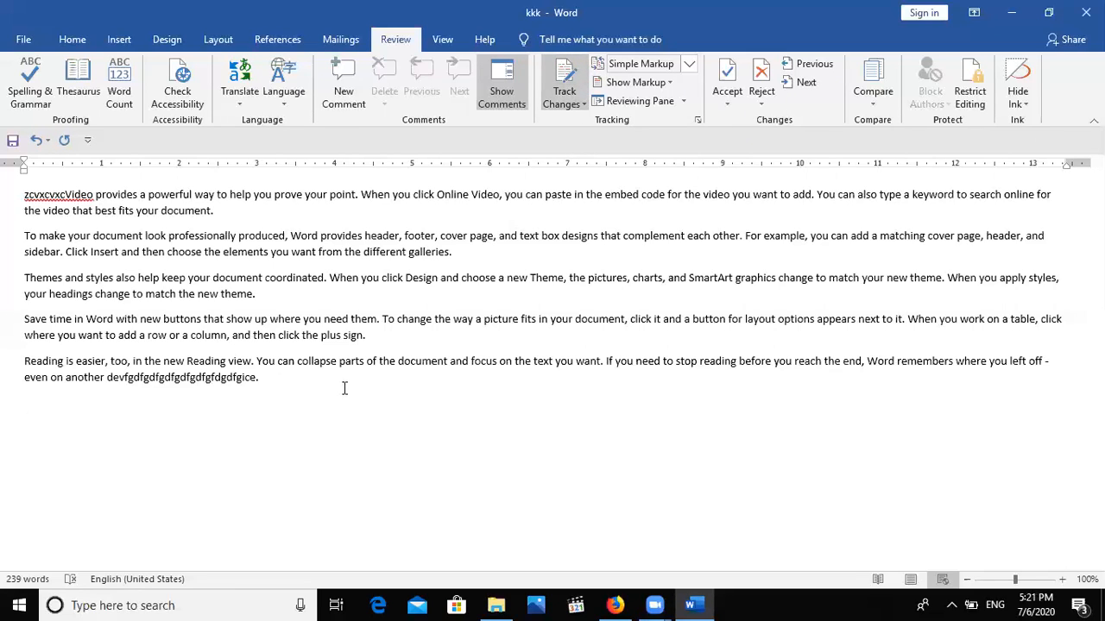
{"action": "left_click_drag", "start_coordinate": [293, 378], "coordinate": [24, 362]}
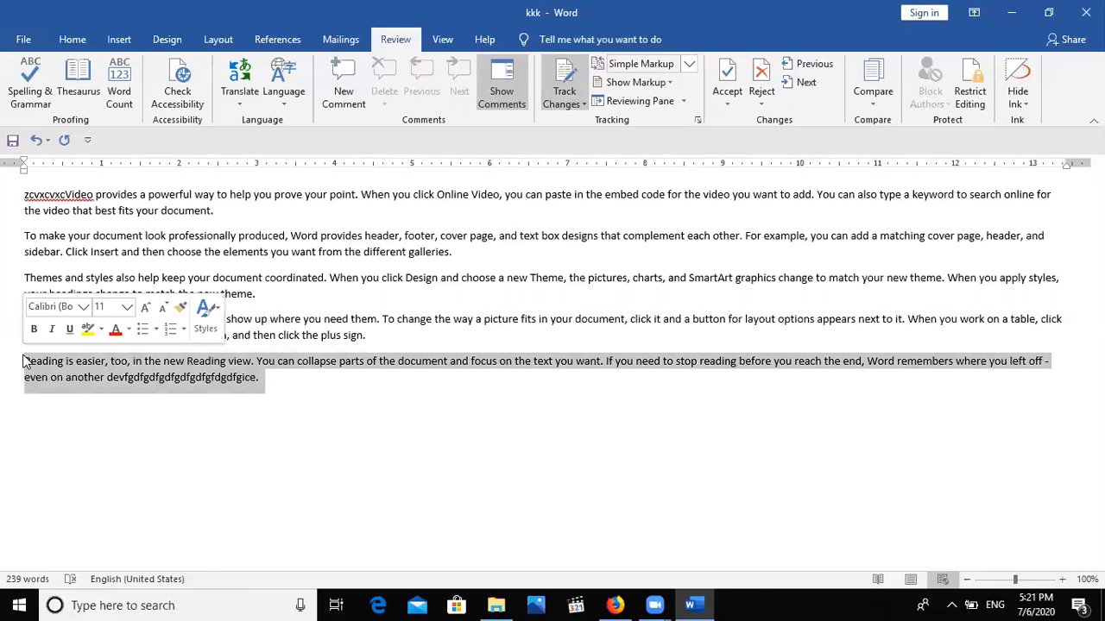
{"action": "key", "text": "Delete"}
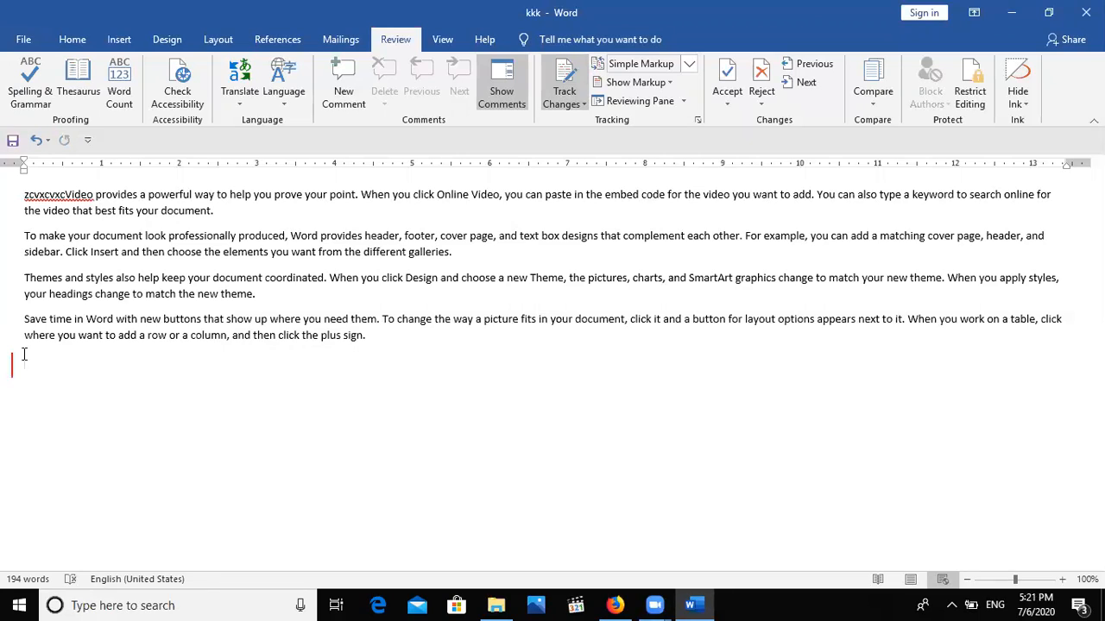
Remove words before 'need' and add lines 'dfhghgfhfghfgh', 'fghfghfgh' and 'cfgg'.
{"action": "left_click", "coordinate": [328, 318]}
{"action": "key", "text": "BackSpace"}
{"action": "key", "text": "BackSpace"}
{"action": "key", "text": "BackSpace"}
{"action": "key", "text": "BackSpace"}
{"action": "key", "text": "BackSpace"}
{"action": "key", "text": "BackSpace"}
{"action": "key", "text": "BackSpace"}
{"action": "key", "text": "BackSpace"}
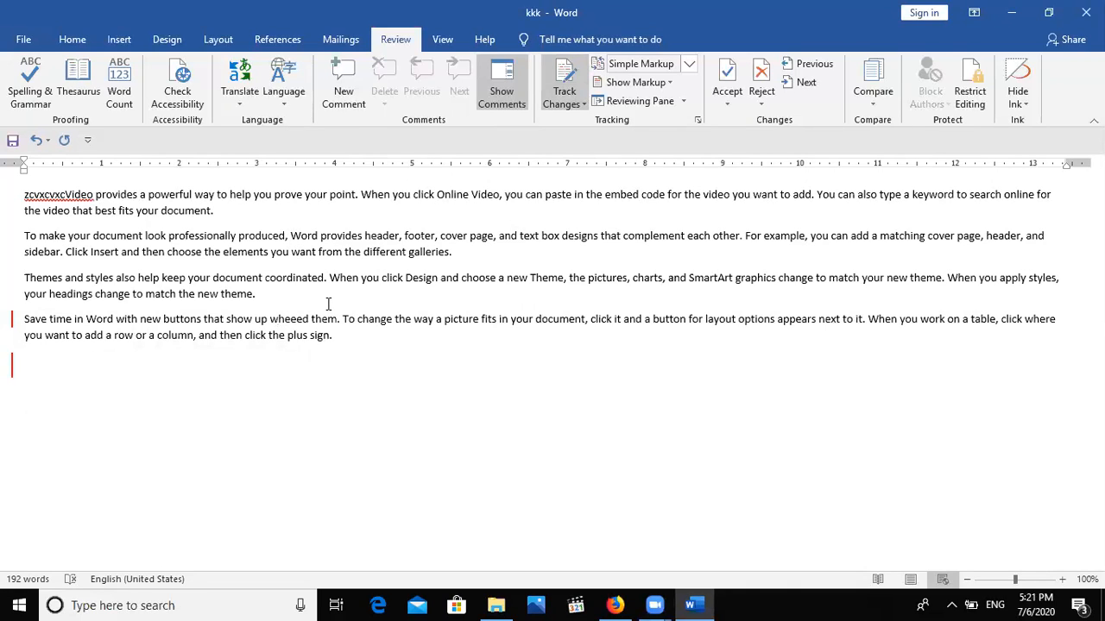
{"action": "type", "text": "dfhghgfhfghfgh"}
{"action": "key", "text": "Return"}
{"action": "type", "text": "fghfghfgh"}
{"action": "key", "text": "Return"}
{"action": "type", "text": "cfgg"}
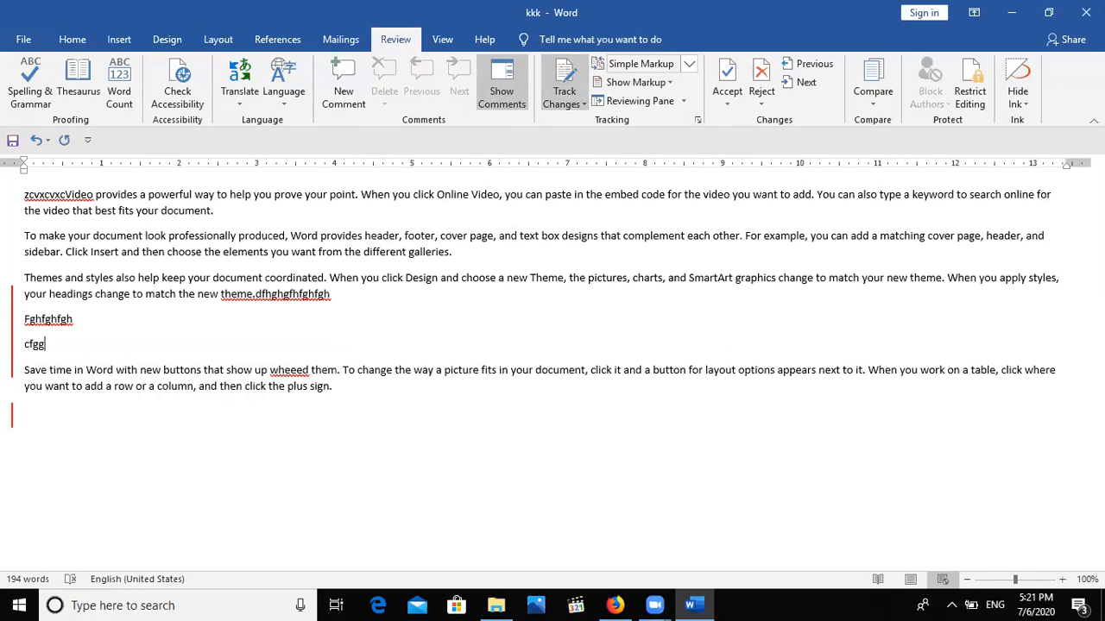
Review the tracked revisions in the Reviewing Pane, then close it.
{"action": "left_click", "coordinate": [640, 105]}
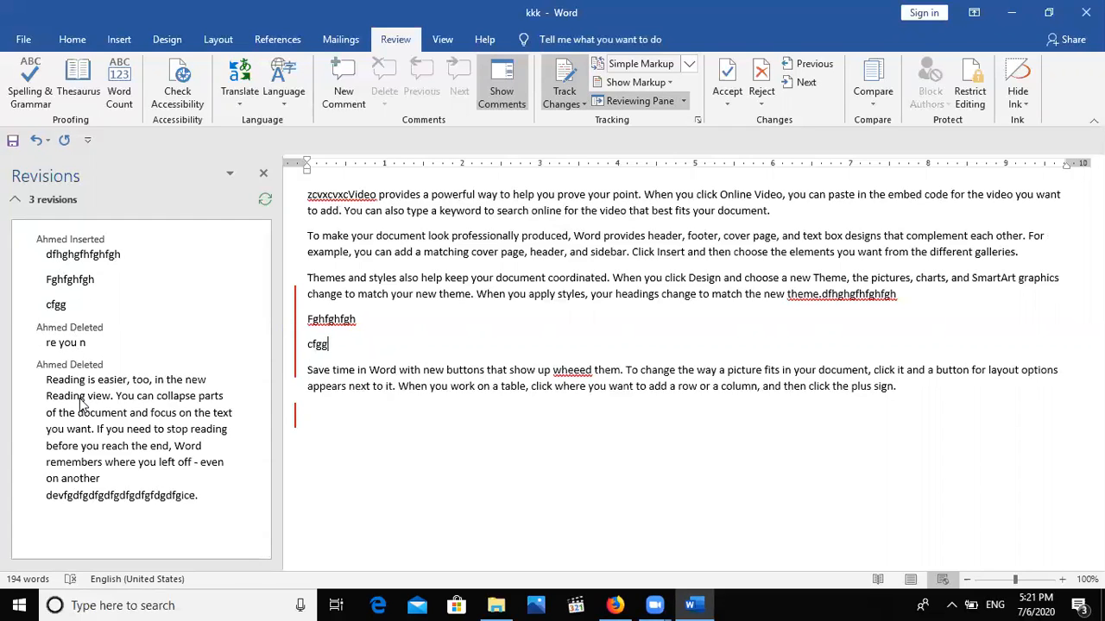
{"action": "left_click", "coordinate": [261, 176]}
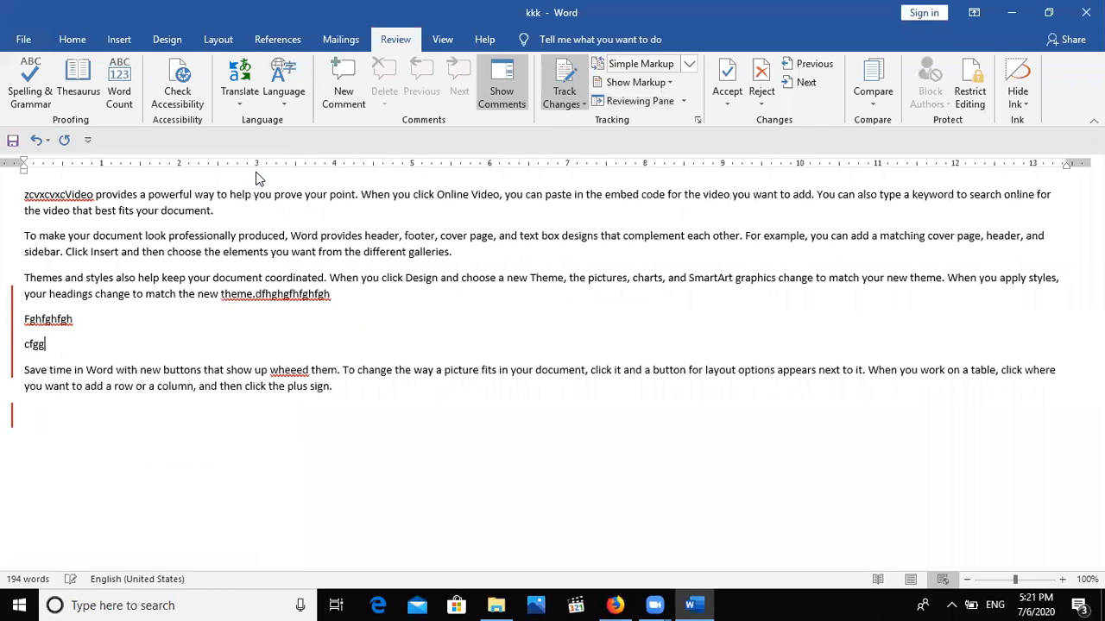
{"action": "left_click", "coordinate": [564, 101]}
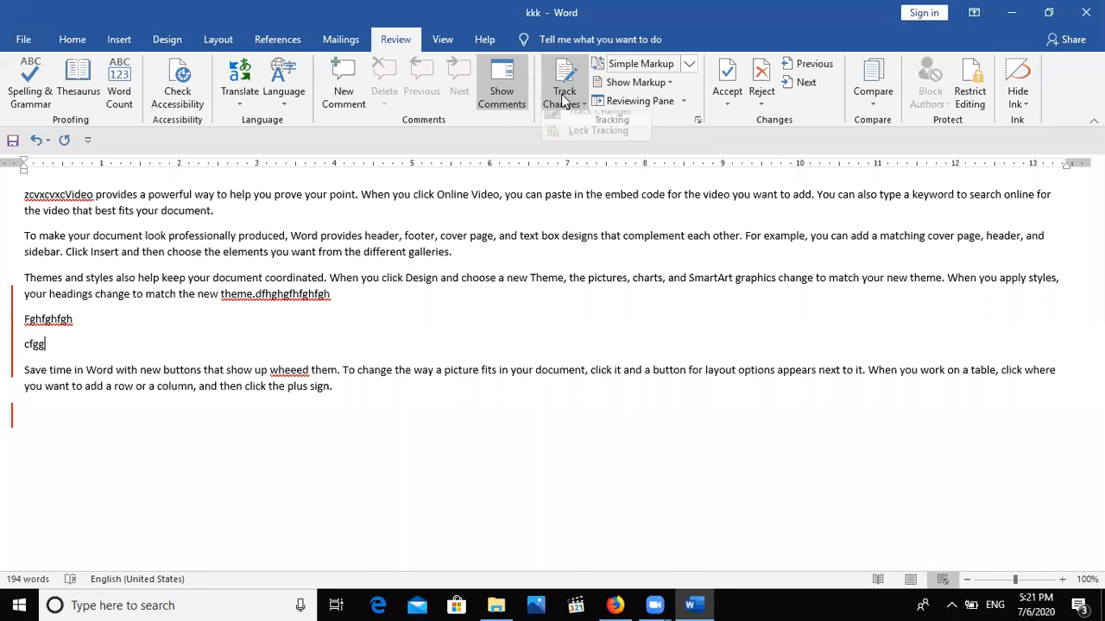
{"action": "left_click", "coordinate": [442, 41]}
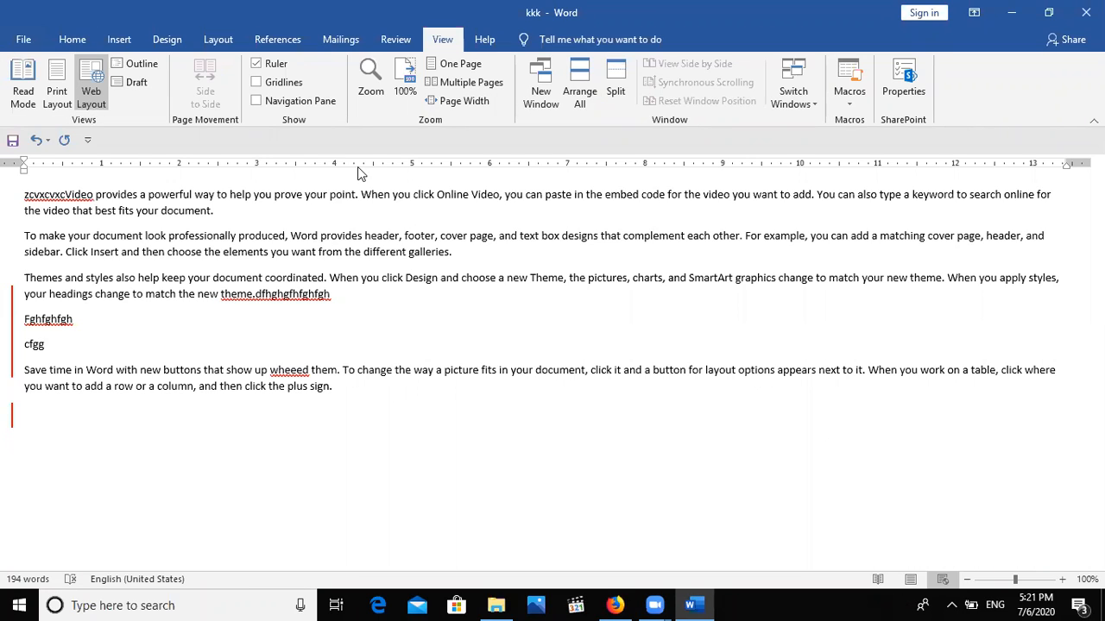
Switch kkk through Read Mode and Web Layout, ending in Print Layout.
{"action": "left_click", "coordinate": [11, 88]}
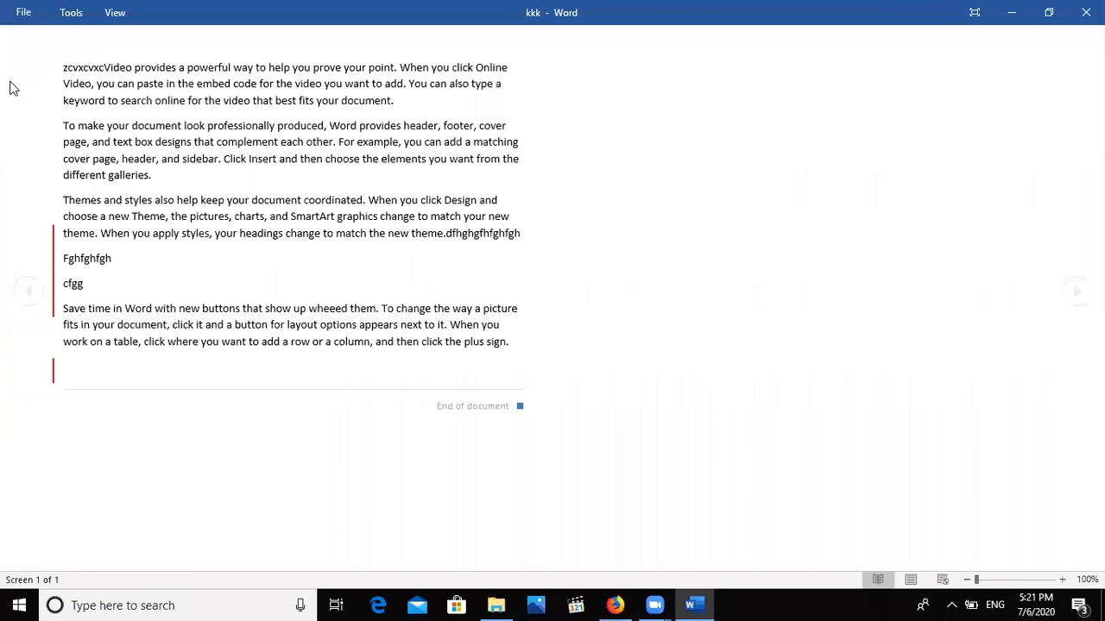
{"action": "key", "text": "Escape"}
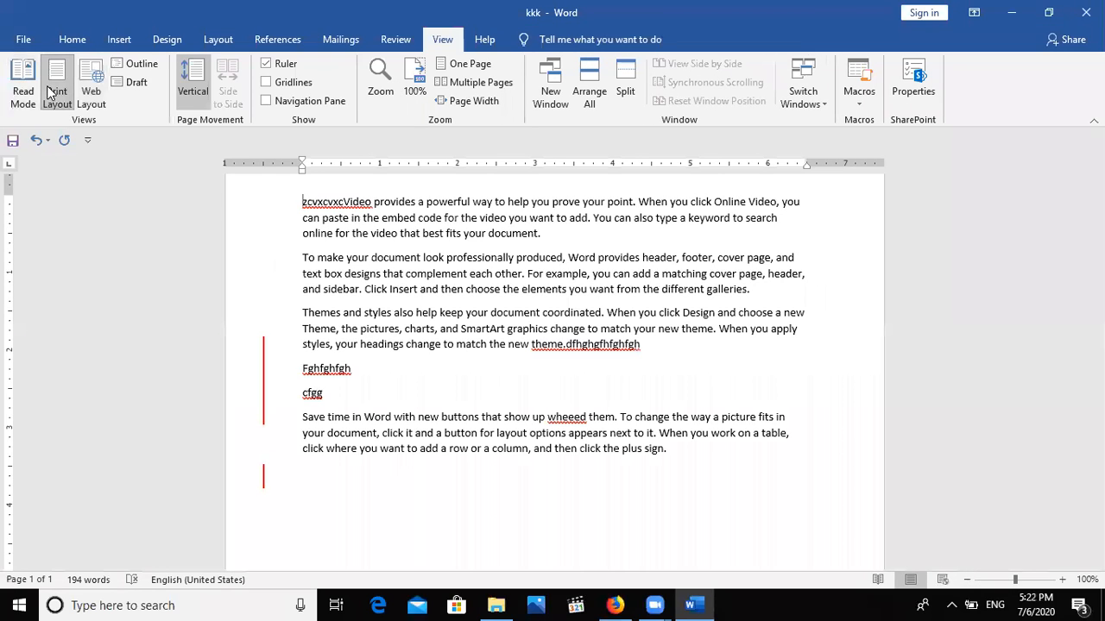
{"action": "left_click", "coordinate": [91, 96]}
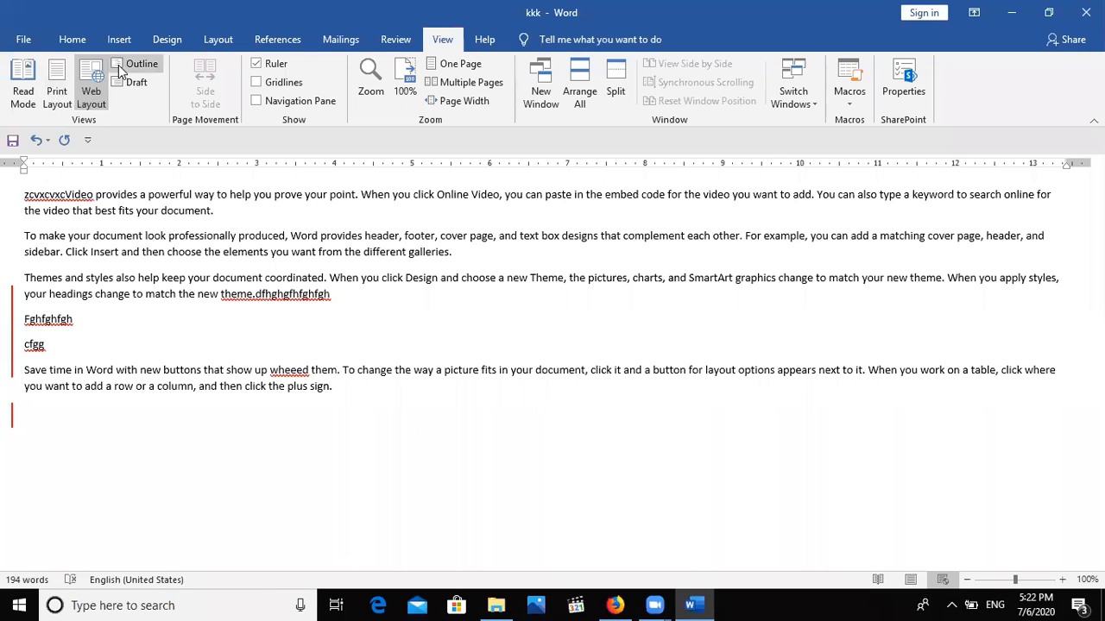
{"action": "left_click", "coordinate": [70, 81]}
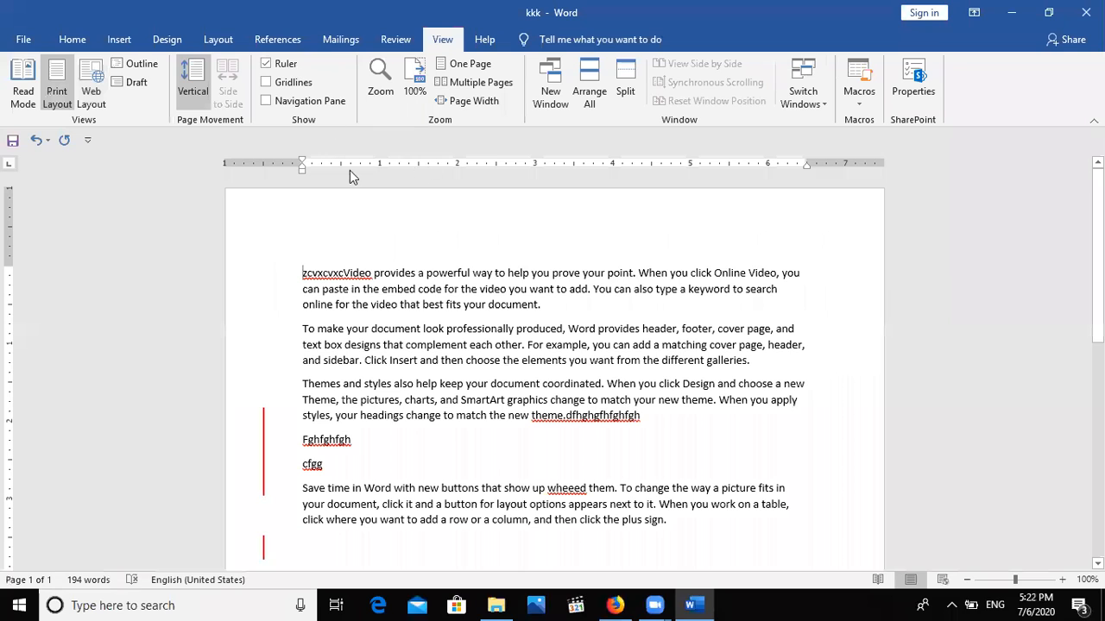
Toggle the ruler off and back on and the gridlines on and off, then show one whole page.
{"action": "left_click", "coordinate": [267, 64]}
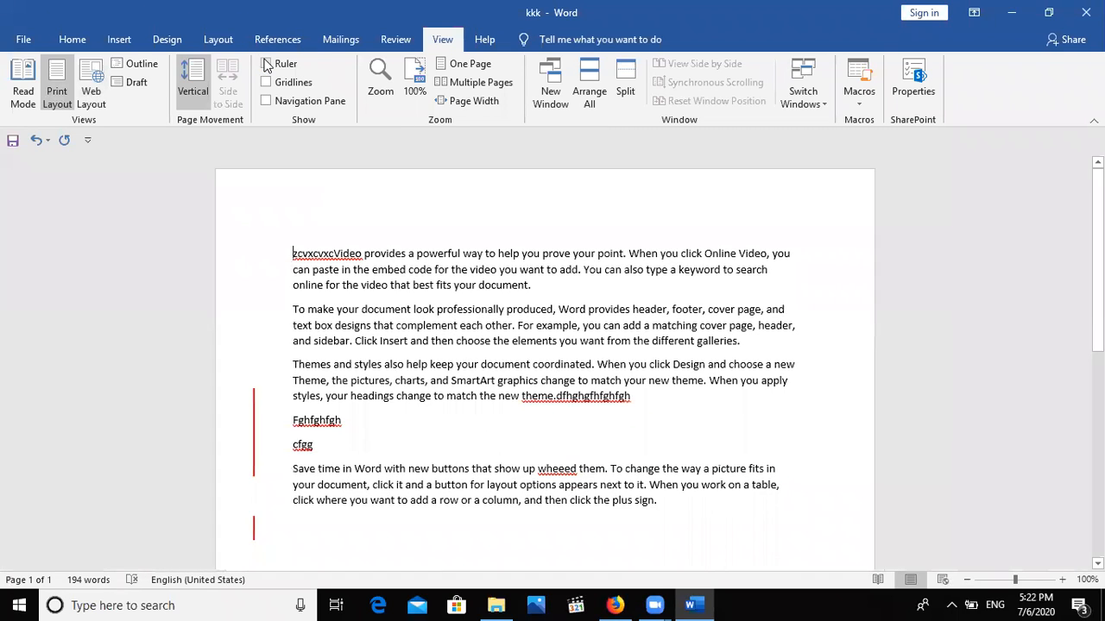
{"action": "left_click", "coordinate": [266, 64]}
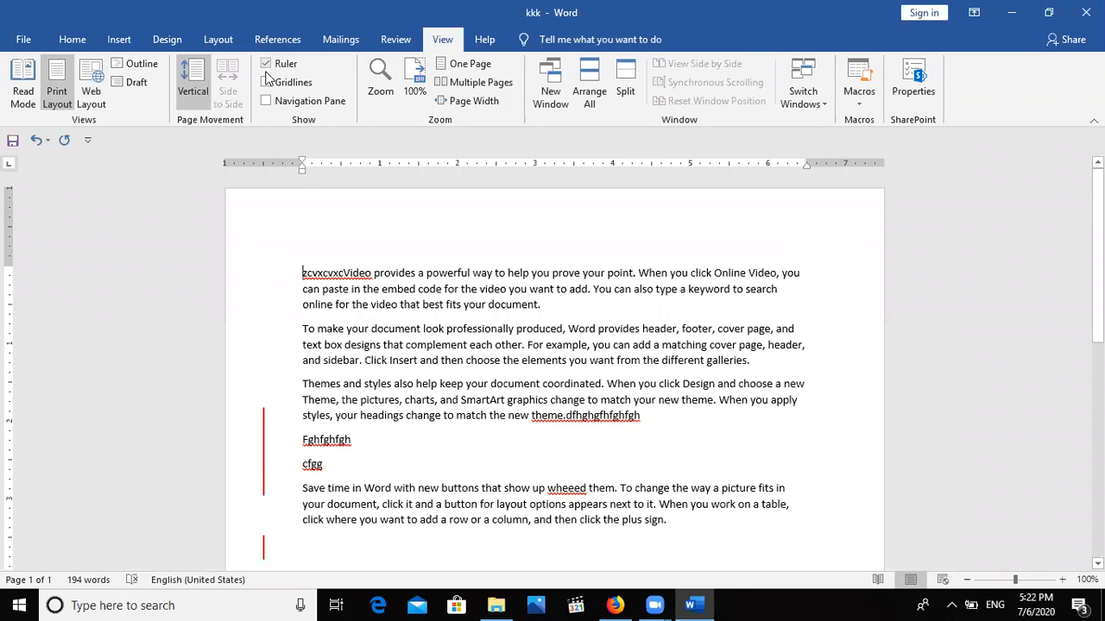
{"action": "left_click", "coordinate": [266, 83]}
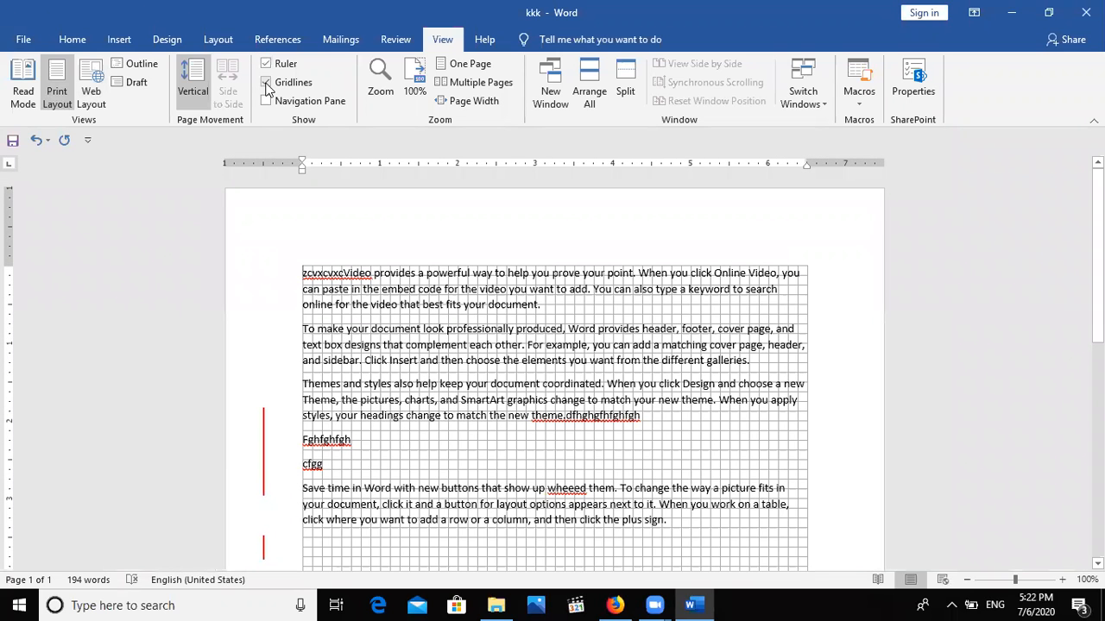
{"action": "left_click", "coordinate": [266, 84]}
{"action": "left_click", "coordinate": [266, 84]}
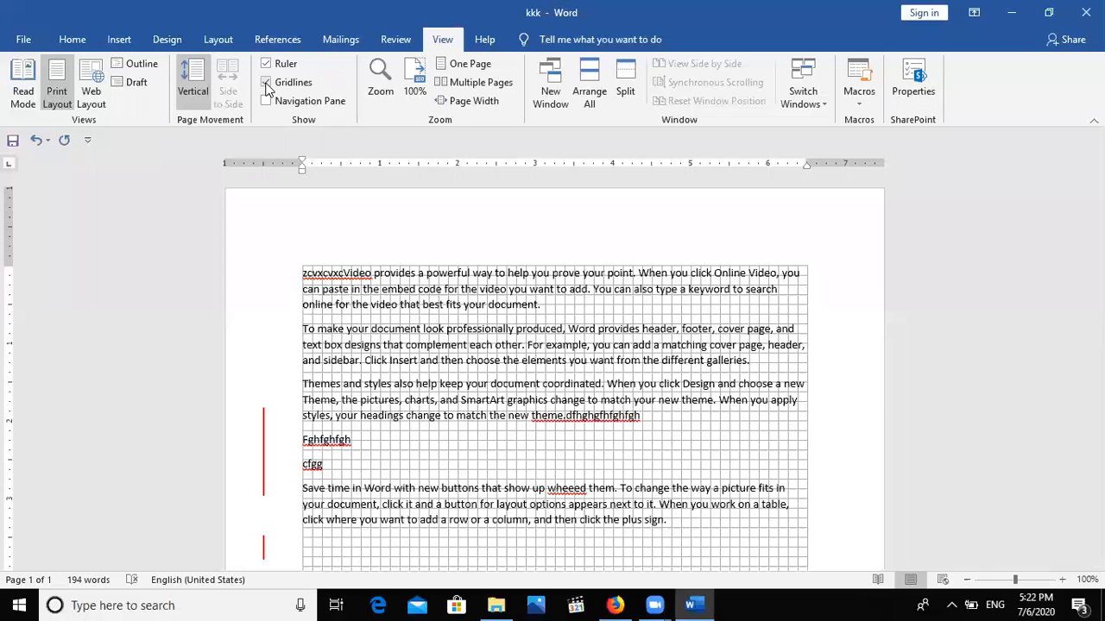
{"action": "left_click", "coordinate": [267, 84]}
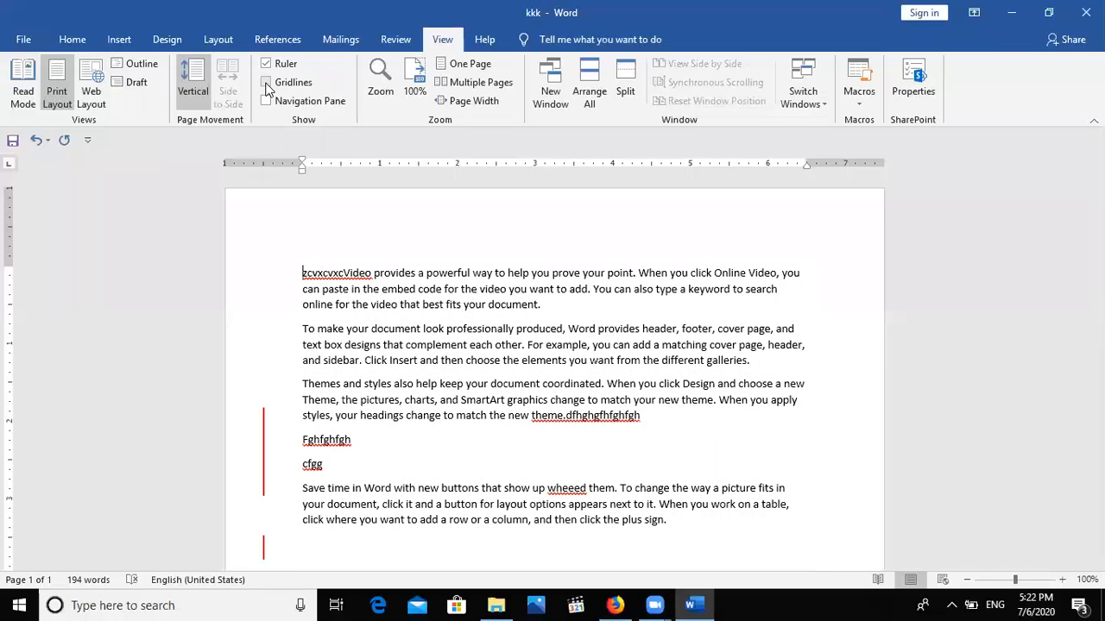
{"action": "left_click", "coordinate": [457, 83]}
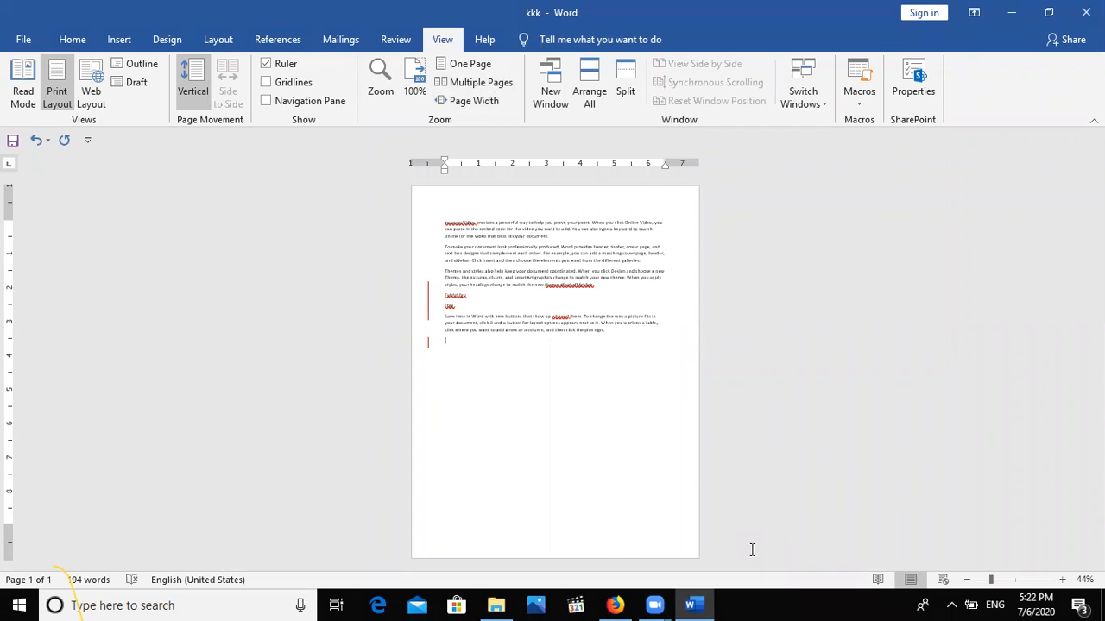
Ctrl+scroll to zoom the page in to 71%.
{"action": "scroll", "coordinate": [752, 550], "scroll_direction": "up", "scroll_amount": 3}
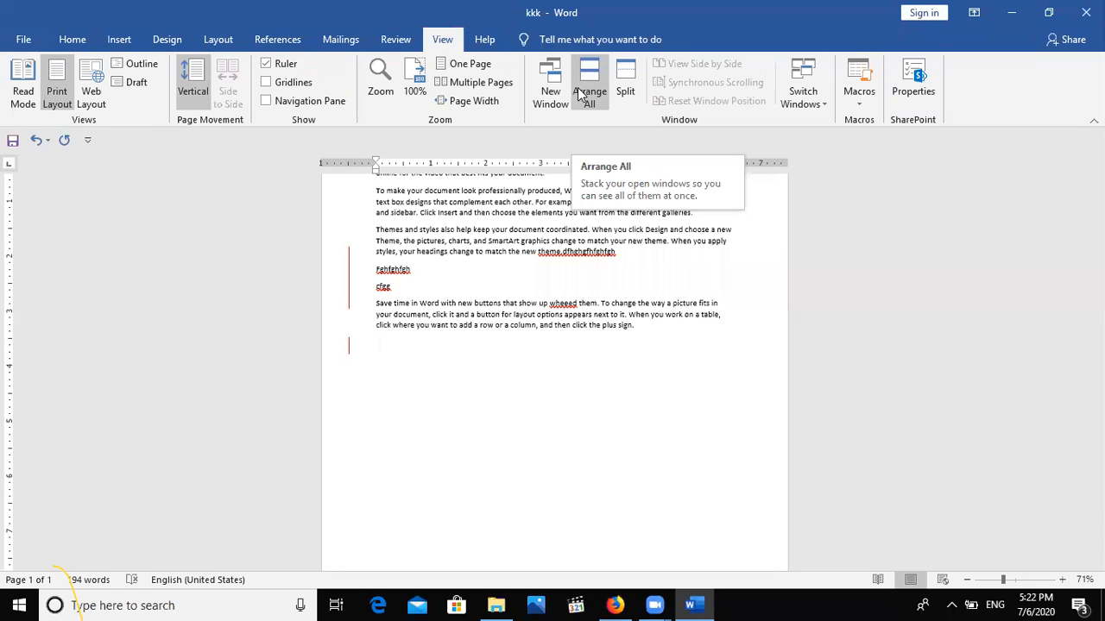
Split the document into two panes, decline Sticky Keys, then remove the split again.
{"action": "left_click", "coordinate": [630, 86]}
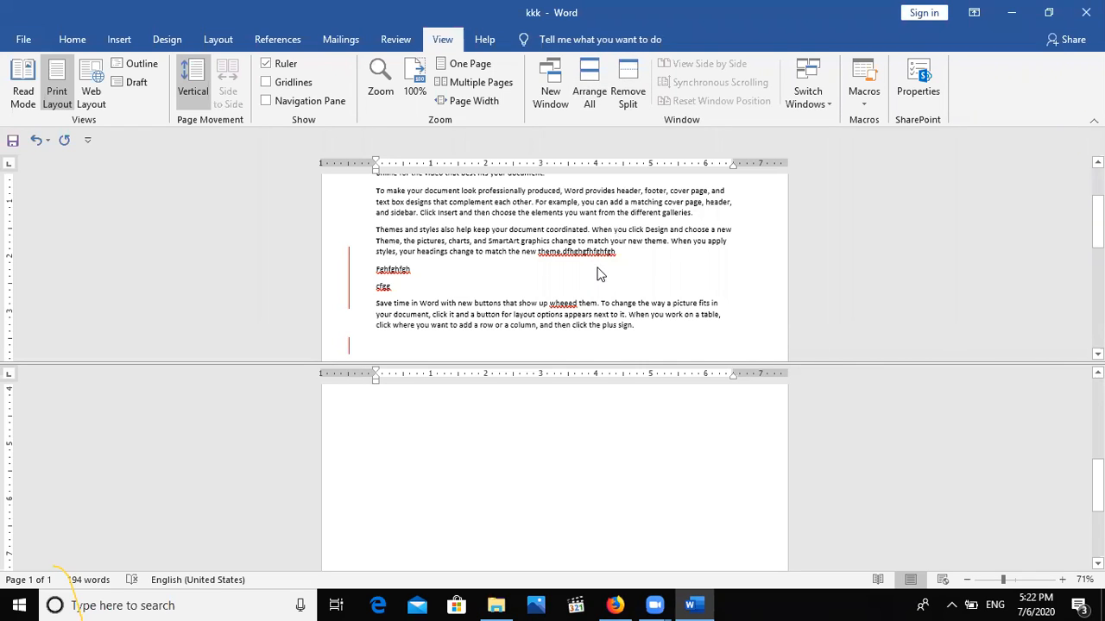
{"action": "scroll", "coordinate": [630, 444], "scroll_direction": "up", "scroll_amount": 1}
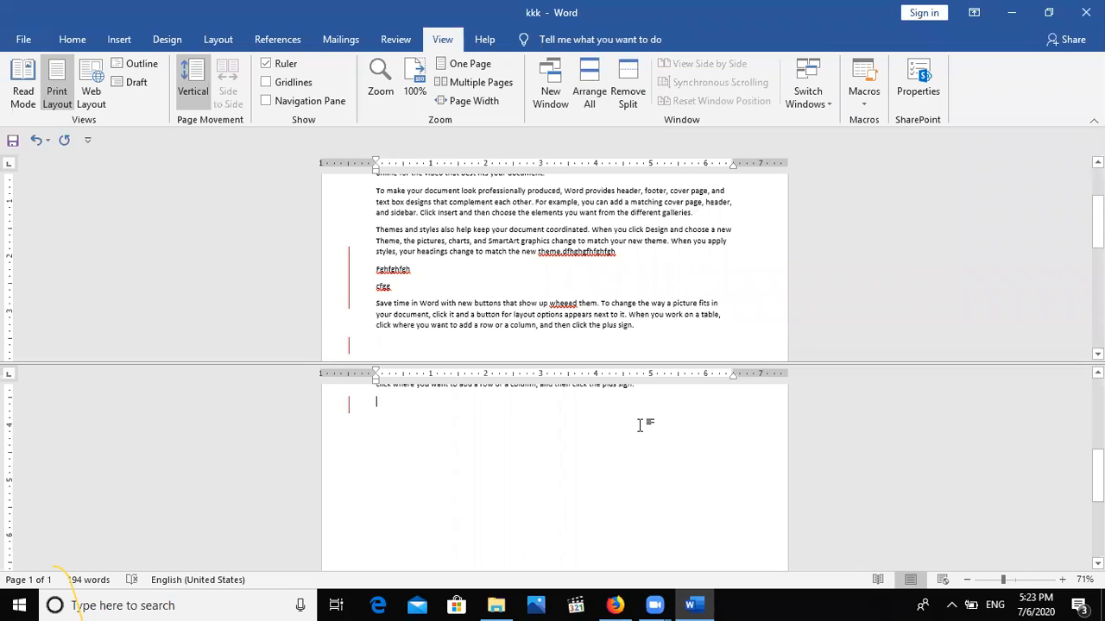
{"action": "left_click", "coordinate": [640, 424], "text": "shift"}
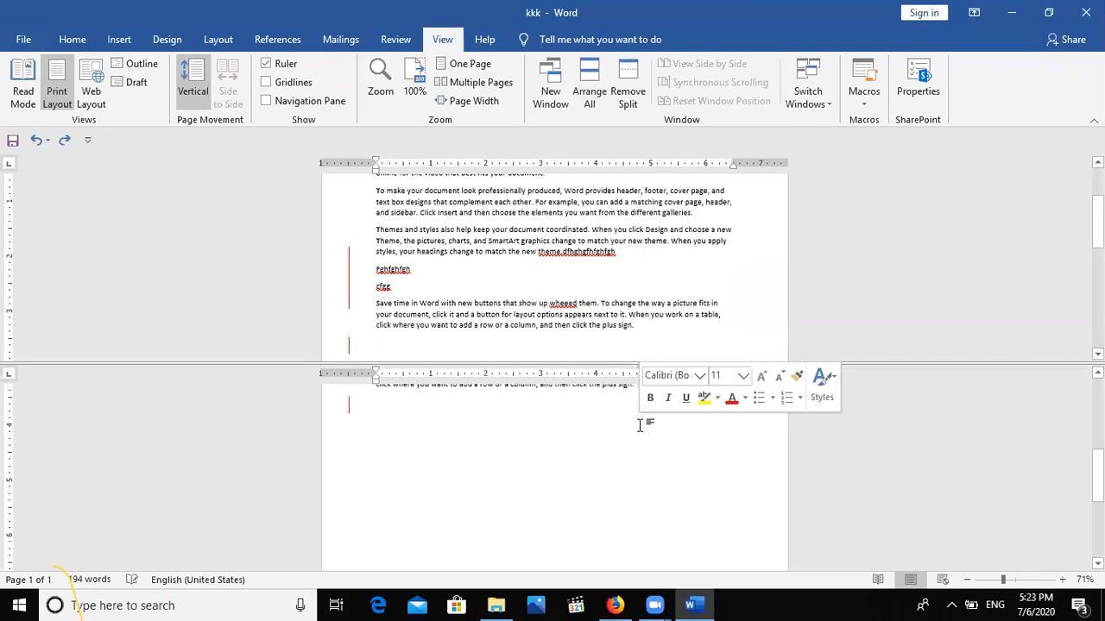
{"action": "key", "text": "shift"}
{"action": "key", "text": "shift"}
{"action": "key", "text": "shift"}
{"action": "key", "text": "shift"}
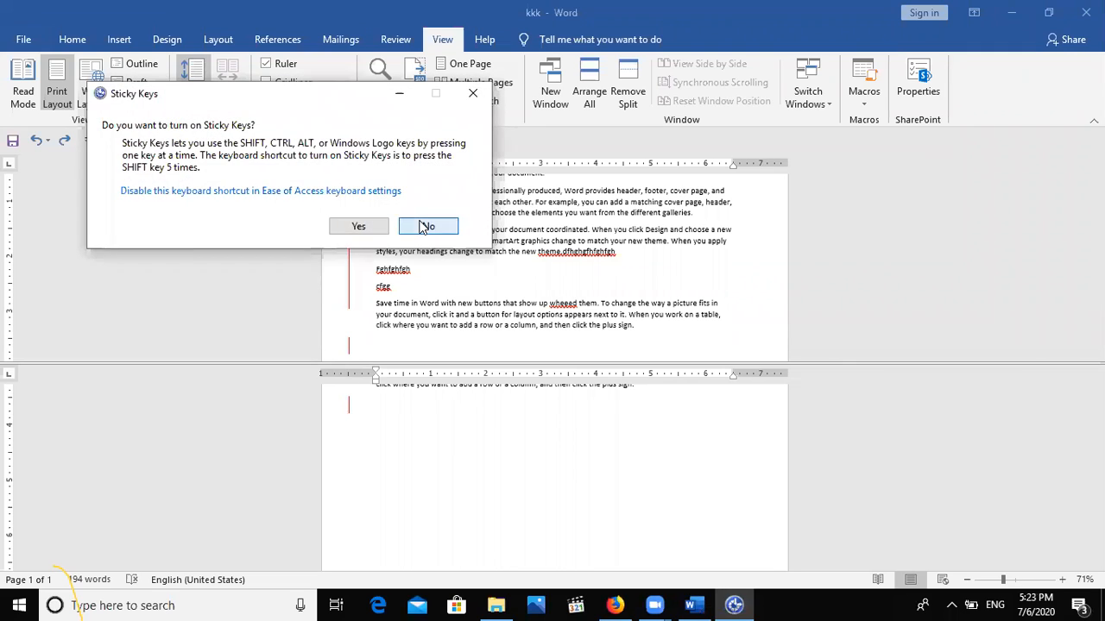
{"action": "left_click", "coordinate": [426, 226]}
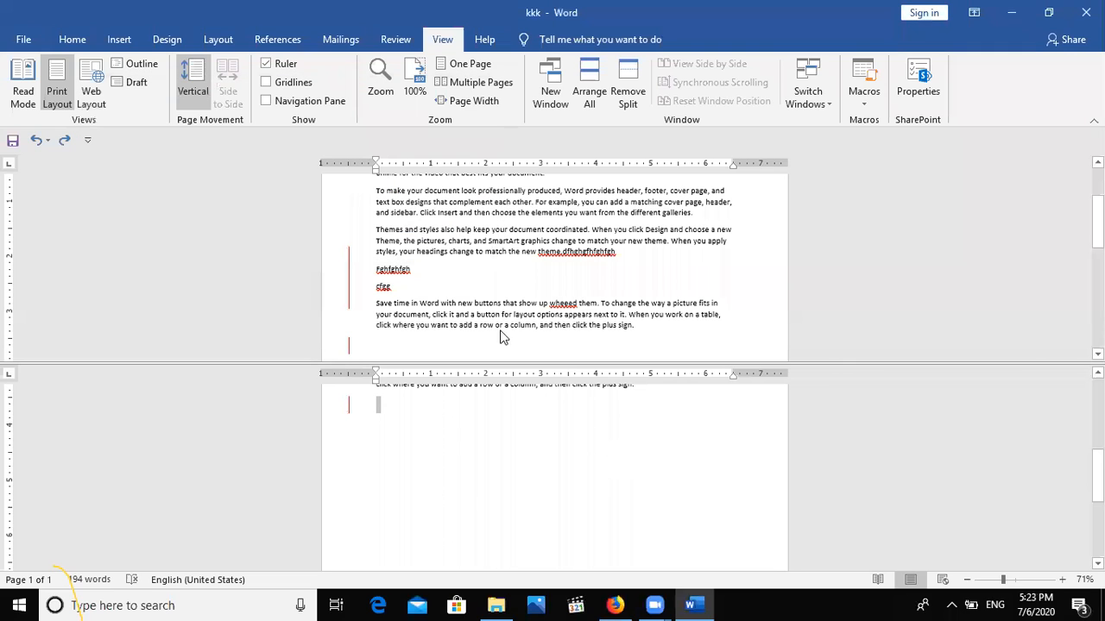
{"action": "left_click", "coordinate": [544, 391]}
{"action": "scroll", "coordinate": [545, 391], "scroll_direction": "up", "scroll_amount": 4}
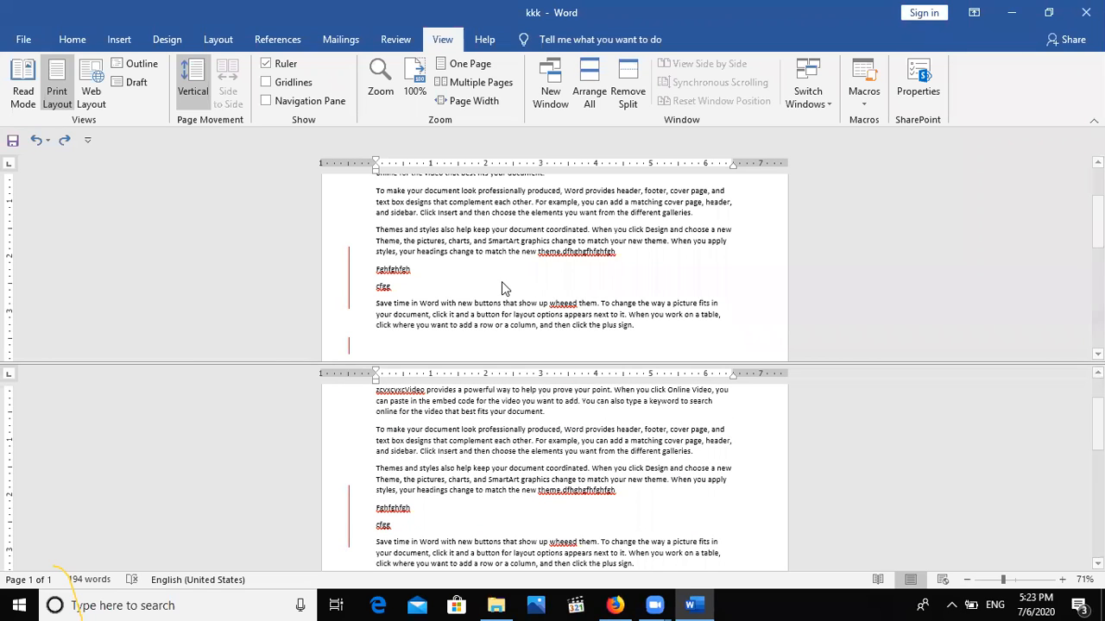
{"action": "left_click", "coordinate": [633, 93]}
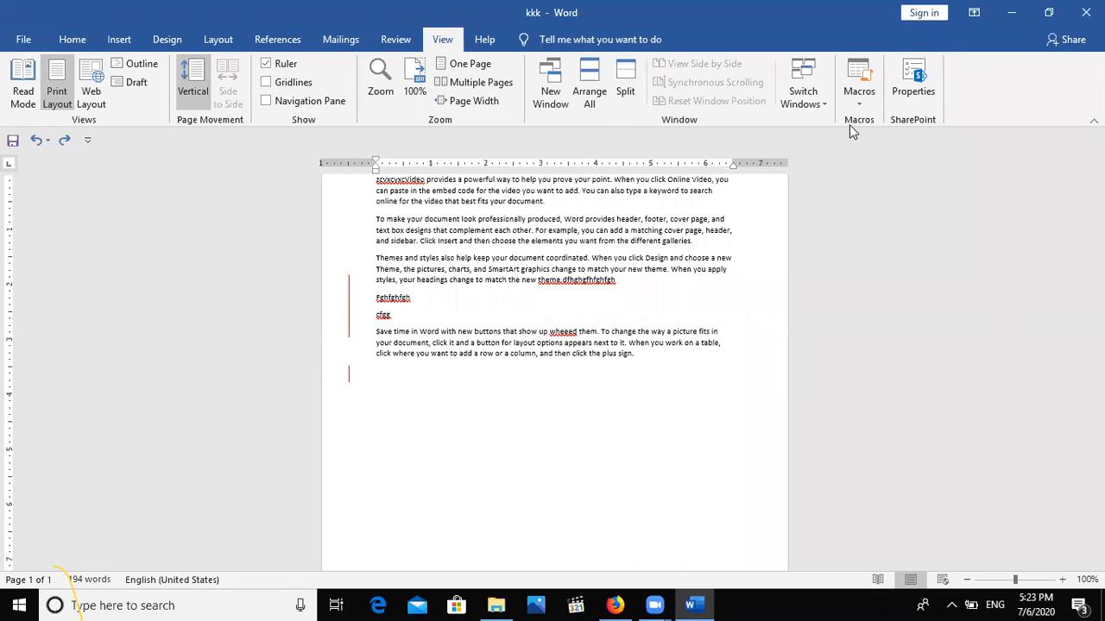
Check Switch Windows to confirm kkk is the only open document, then show the Mailings commands.
{"action": "left_click", "coordinate": [791, 101]}
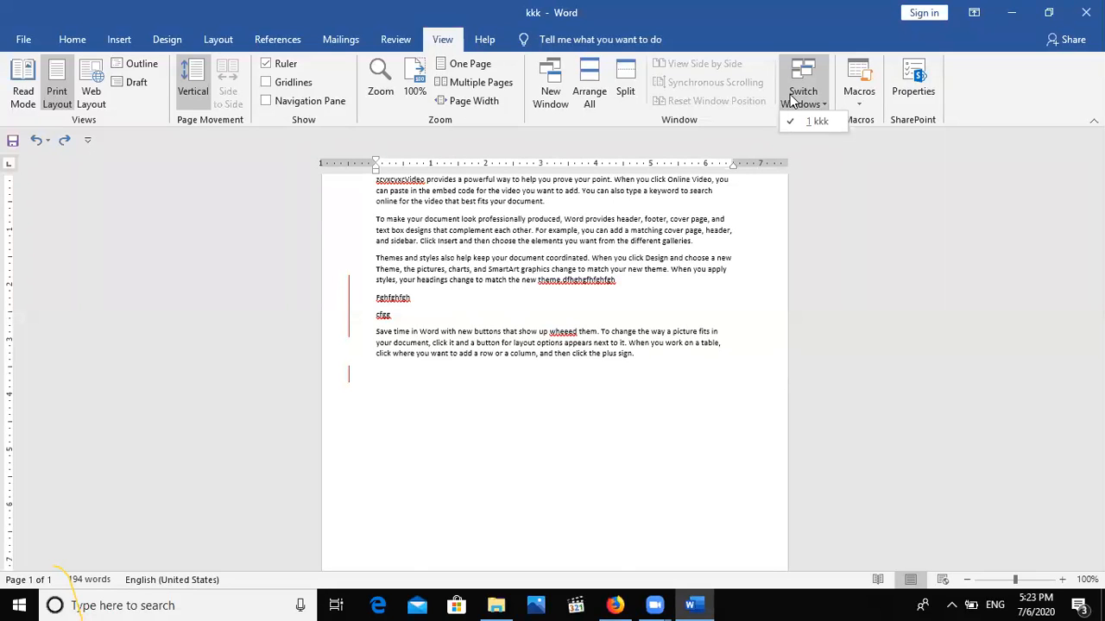
{"action": "left_click", "coordinate": [341, 40]}
{"action": "left_click", "coordinate": [340, 39]}
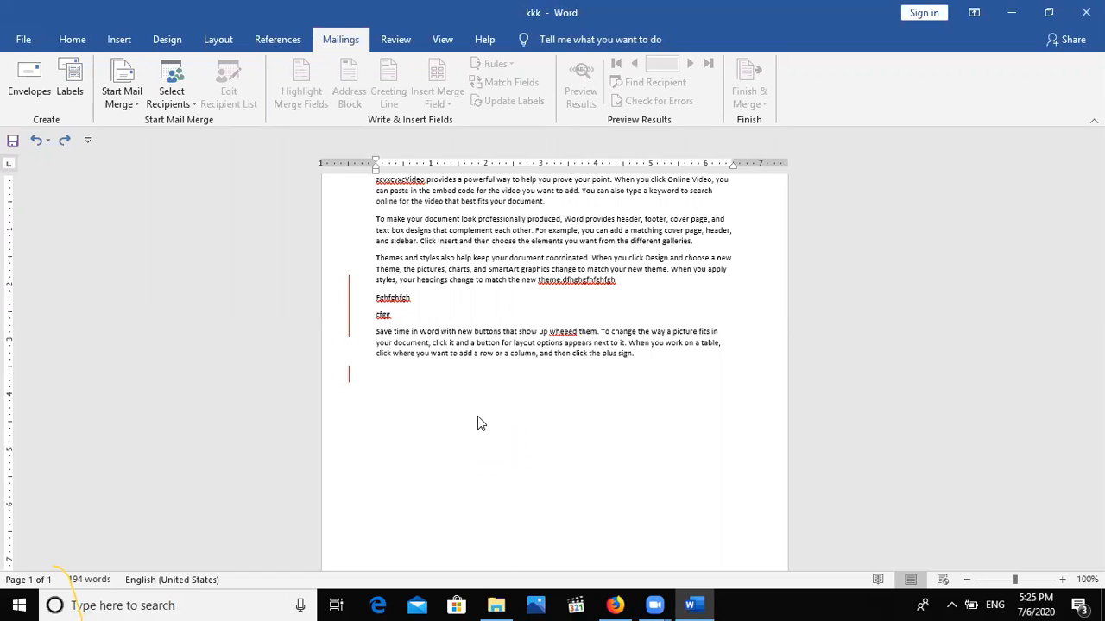
Create a new document with =rand() sample paragraphs and an empty line above them.
{"action": "key", "text": "ctrl+n"}
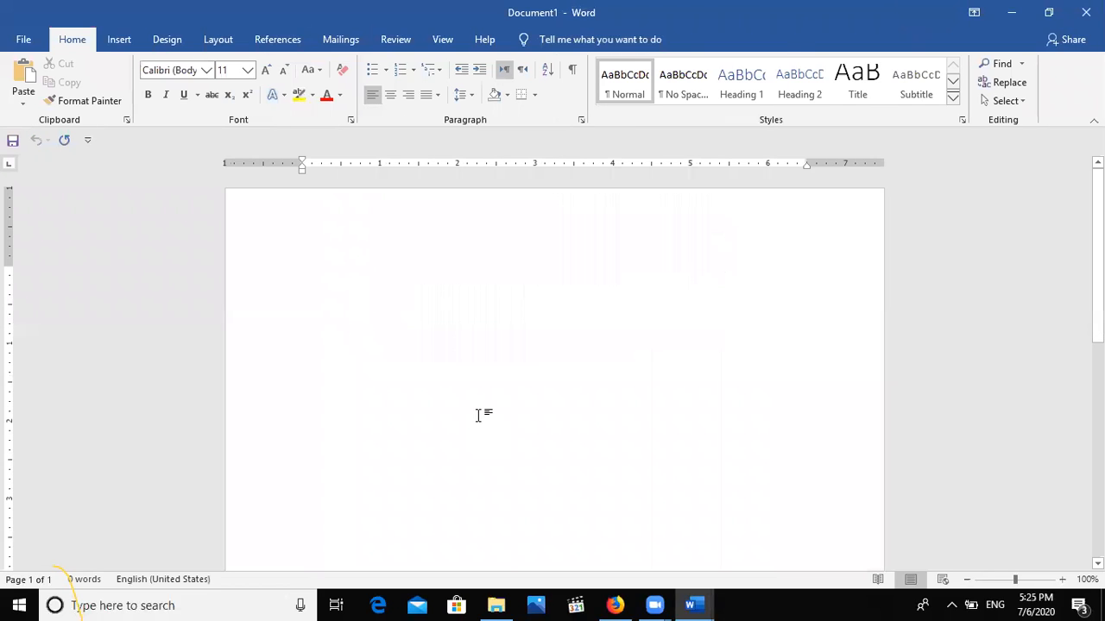
{"action": "type", "text": "=r"}
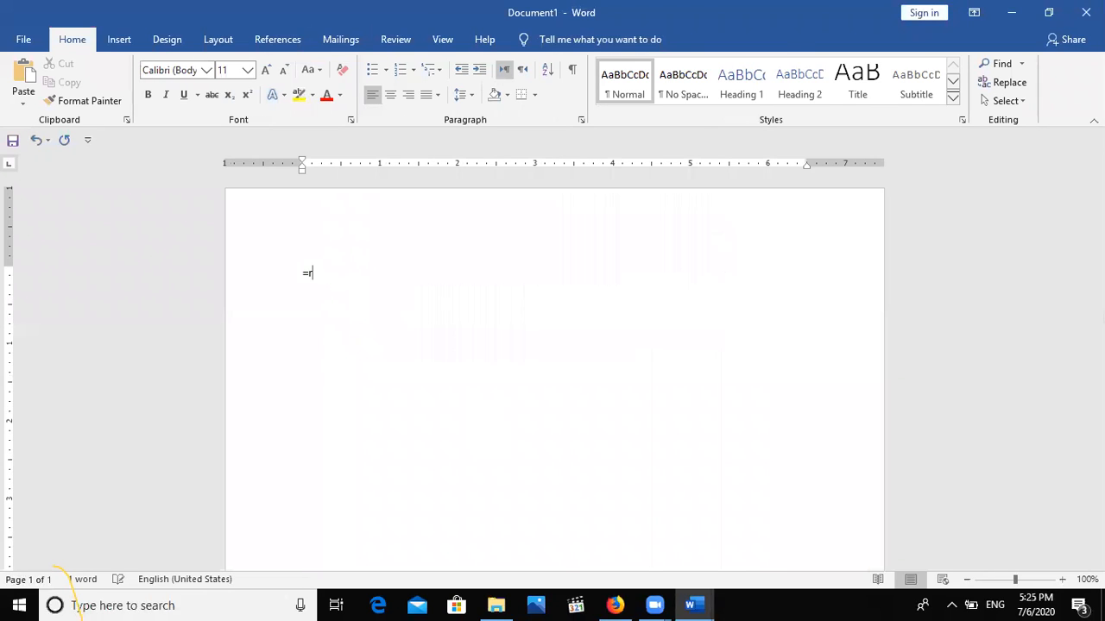
{"action": "type", "text": "and()"}
{"action": "key", "text": "Return"}
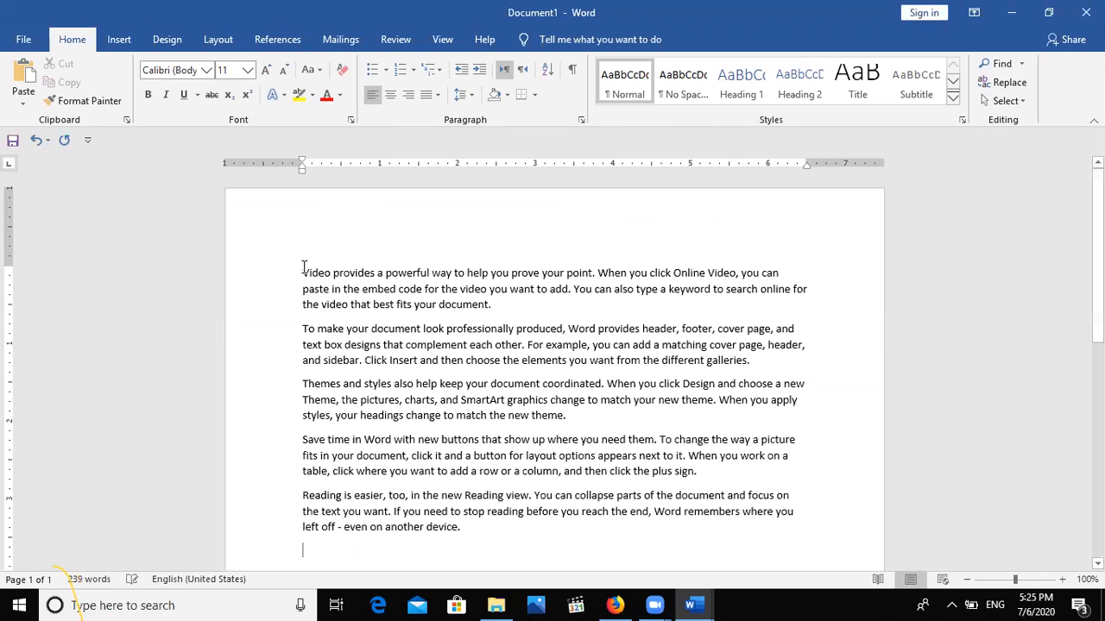
{"action": "left_click", "coordinate": [303, 272]}
{"action": "key", "text": "Return"}
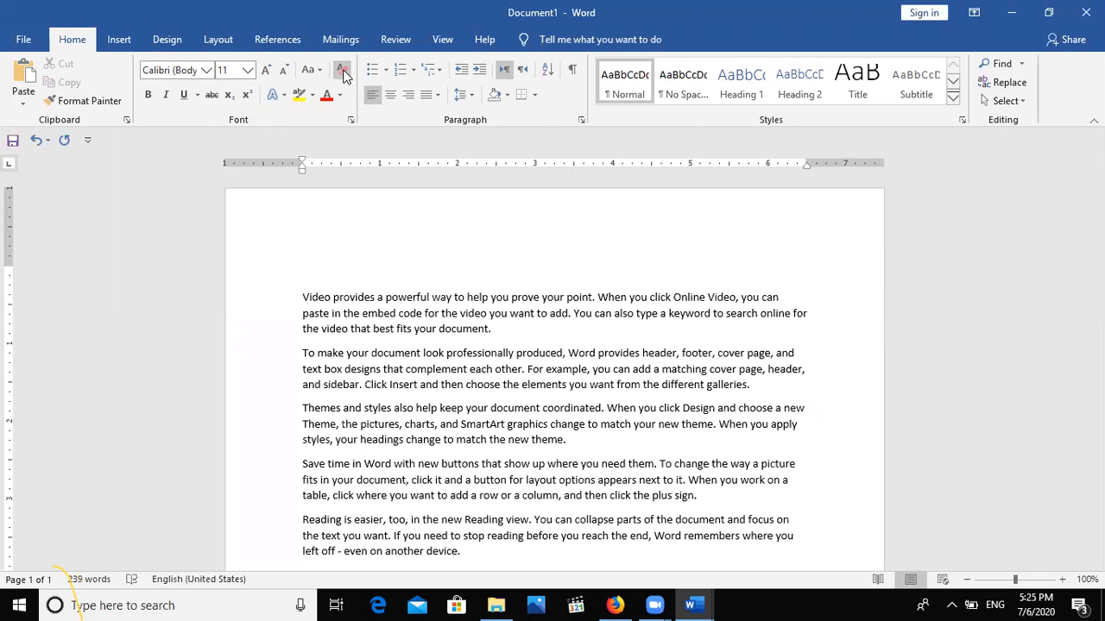
{"action": "left_click", "coordinate": [341, 41]}
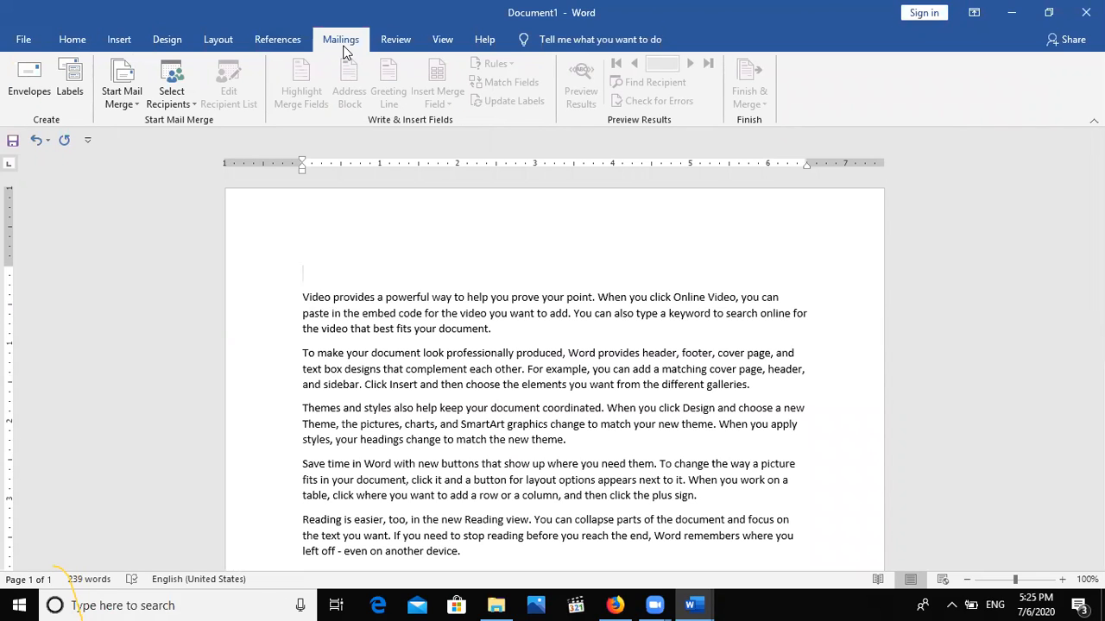
Run the Step-by-Step Mail Merge Wizard for letters and start creating a new typed recipient list.
{"action": "left_click", "coordinate": [113, 98]}
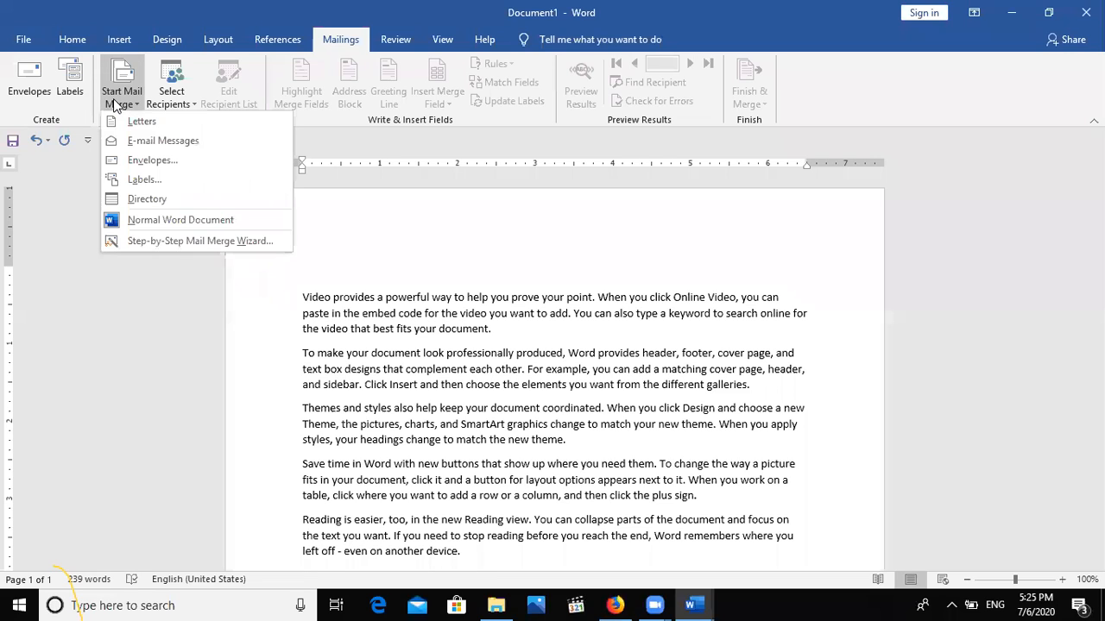
{"action": "left_click", "coordinate": [181, 241]}
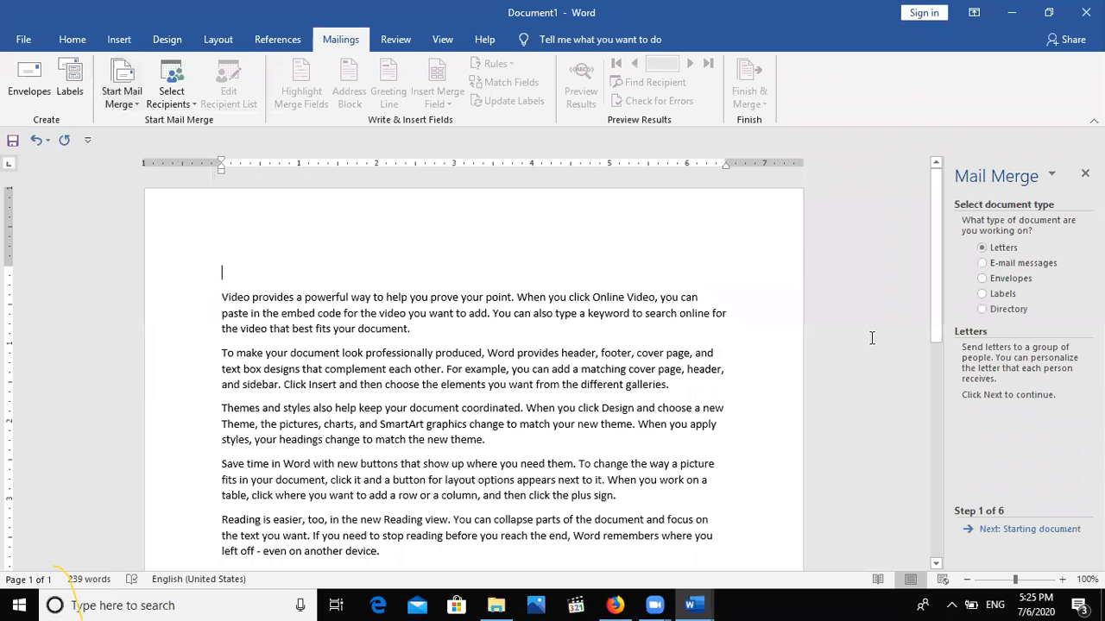
{"action": "left_click", "coordinate": [1011, 531]}
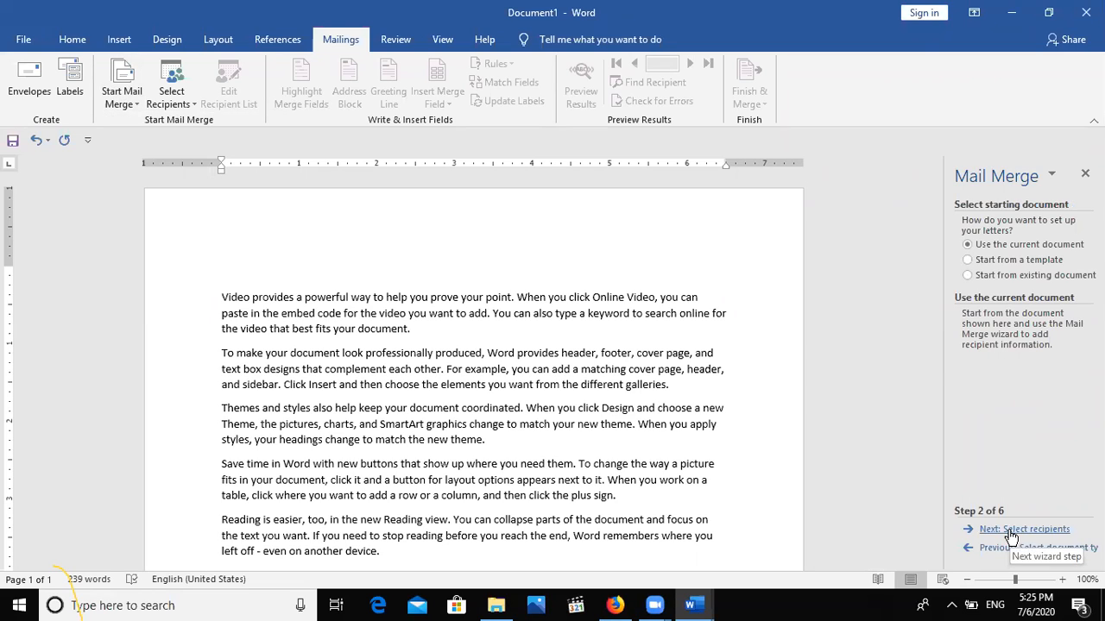
{"action": "left_click", "coordinate": [1011, 531]}
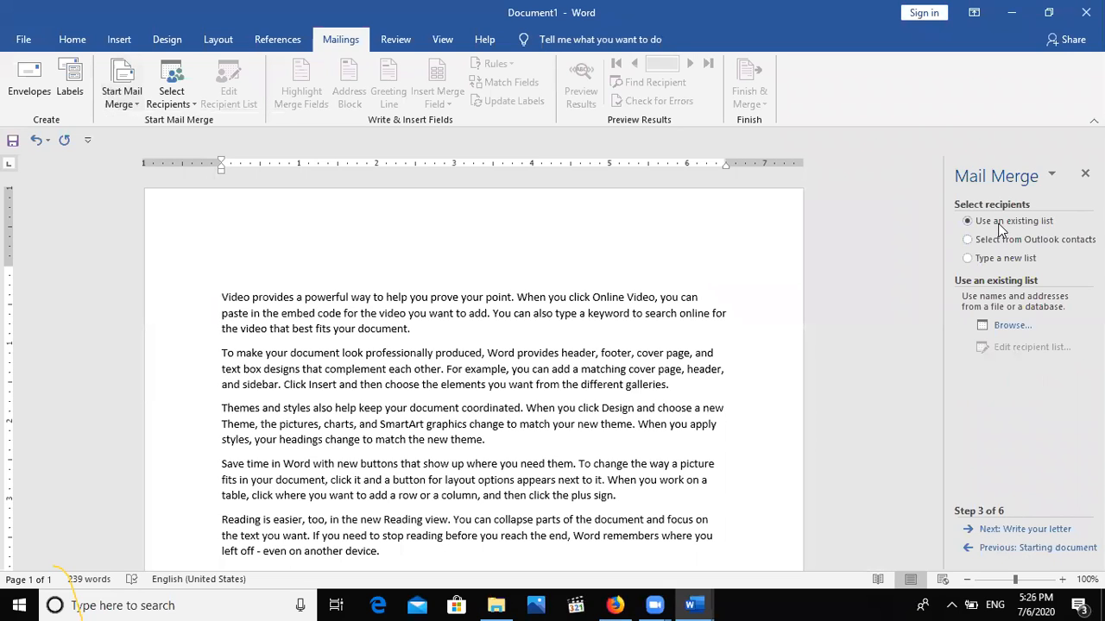
{"action": "left_click", "coordinate": [998, 329]}
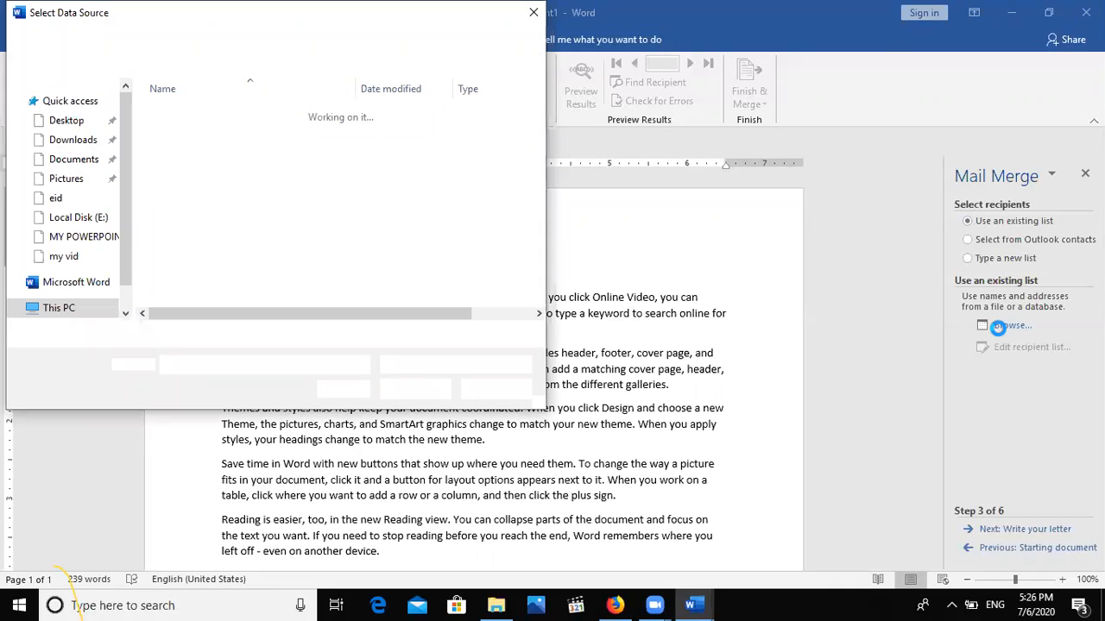
{"action": "left_click", "coordinate": [534, 16]}
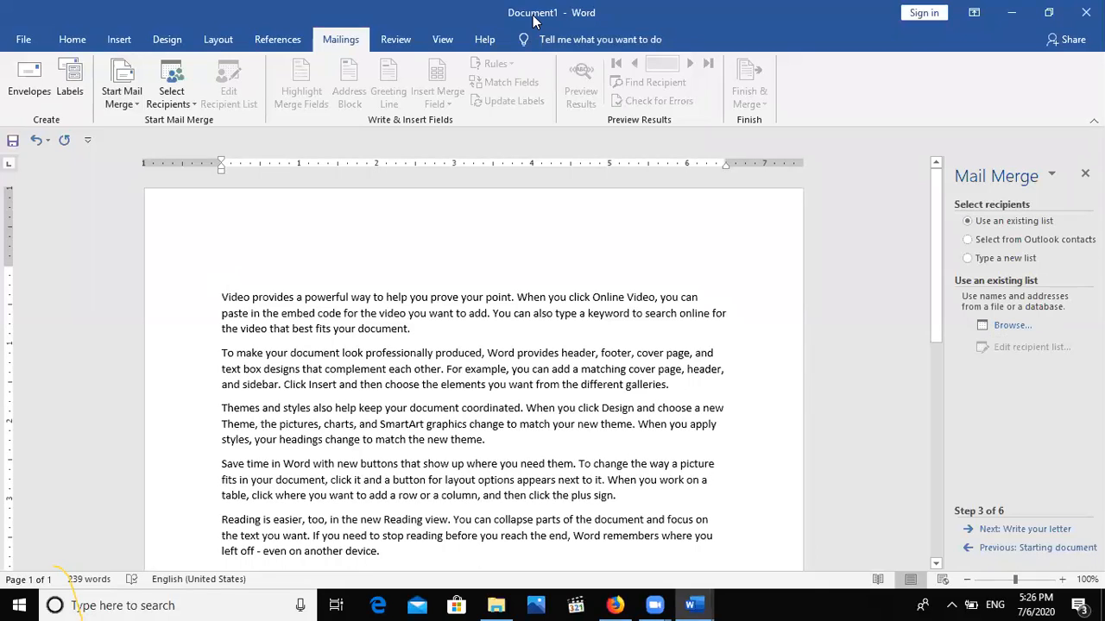
{"action": "left_click", "coordinate": [966, 259]}
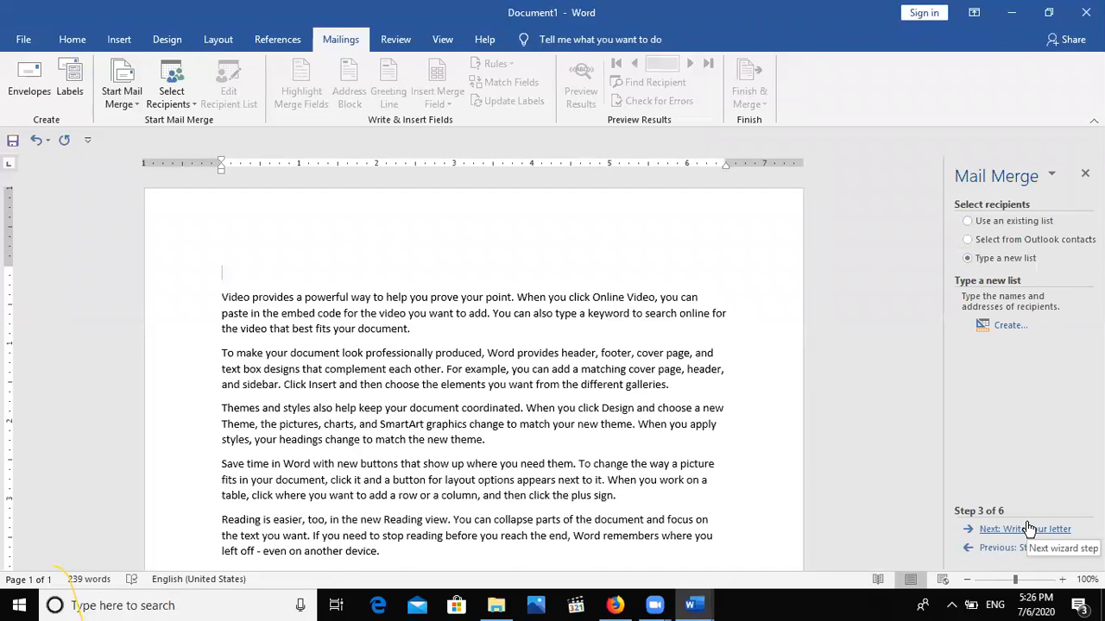
{"action": "left_click", "coordinate": [1010, 326]}
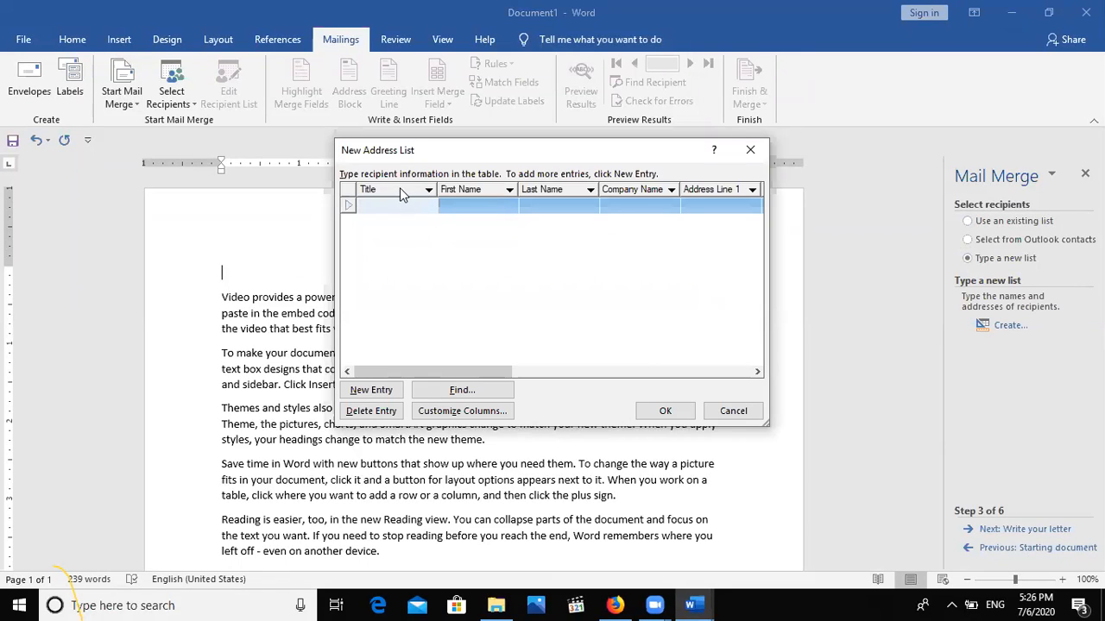
In Customize Columns, rename the Title field to Designation.
{"action": "left_click", "coordinate": [432, 415]}
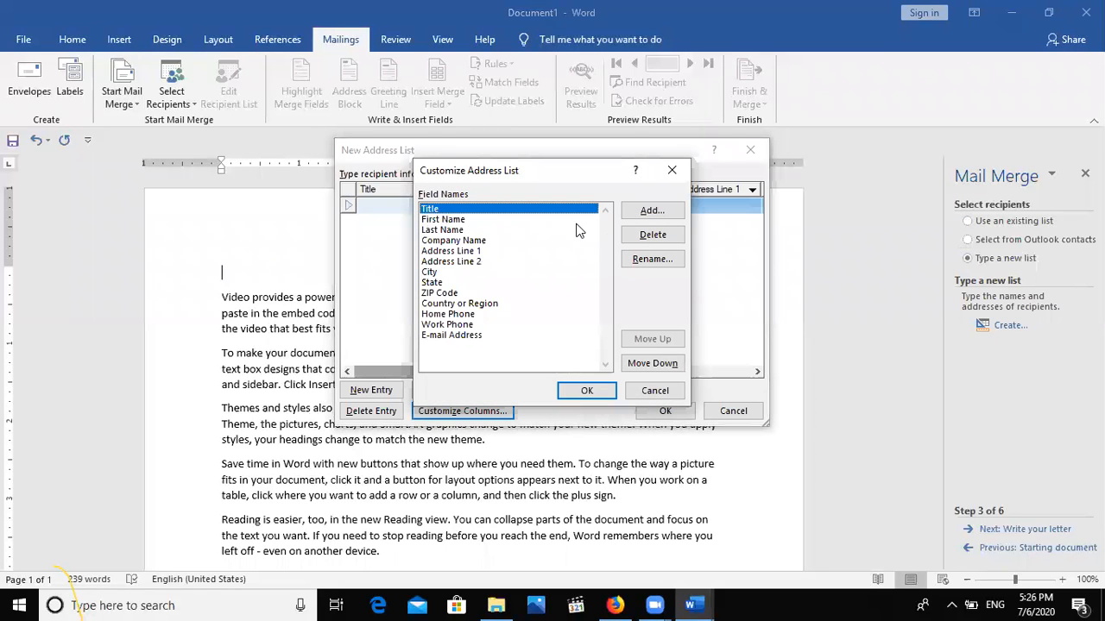
{"action": "left_click", "coordinate": [638, 260]}
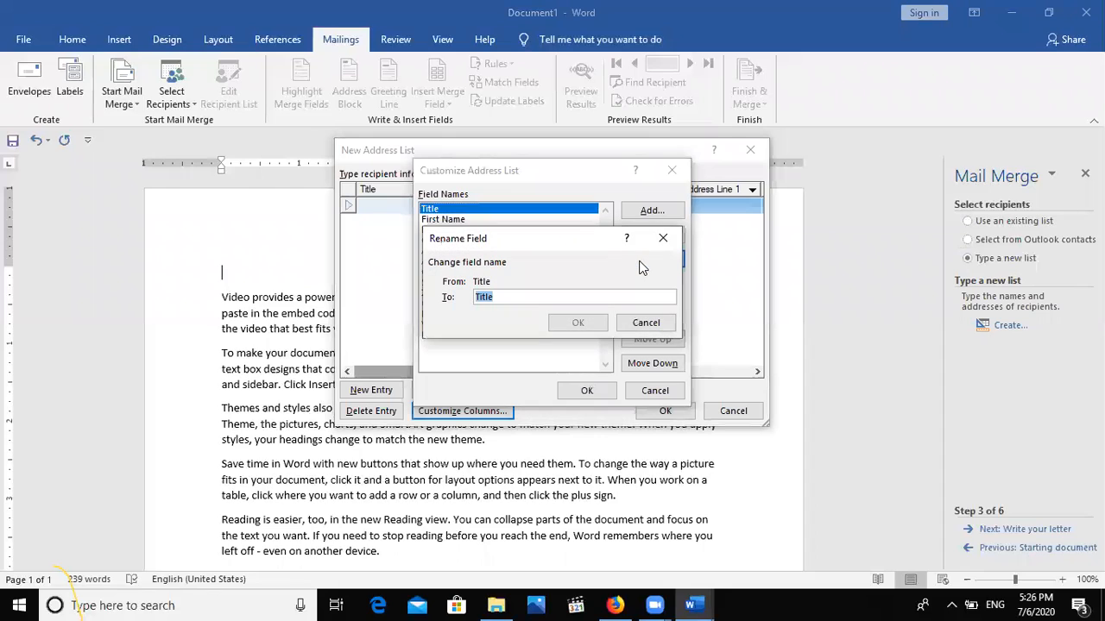
{"action": "type", "text": "Add"}
{"action": "key", "text": "BackSpace"}
{"action": "key", "text": "BackSpace"}
{"action": "key", "text": "BackSpace"}
{"action": "type", "text": "De"}
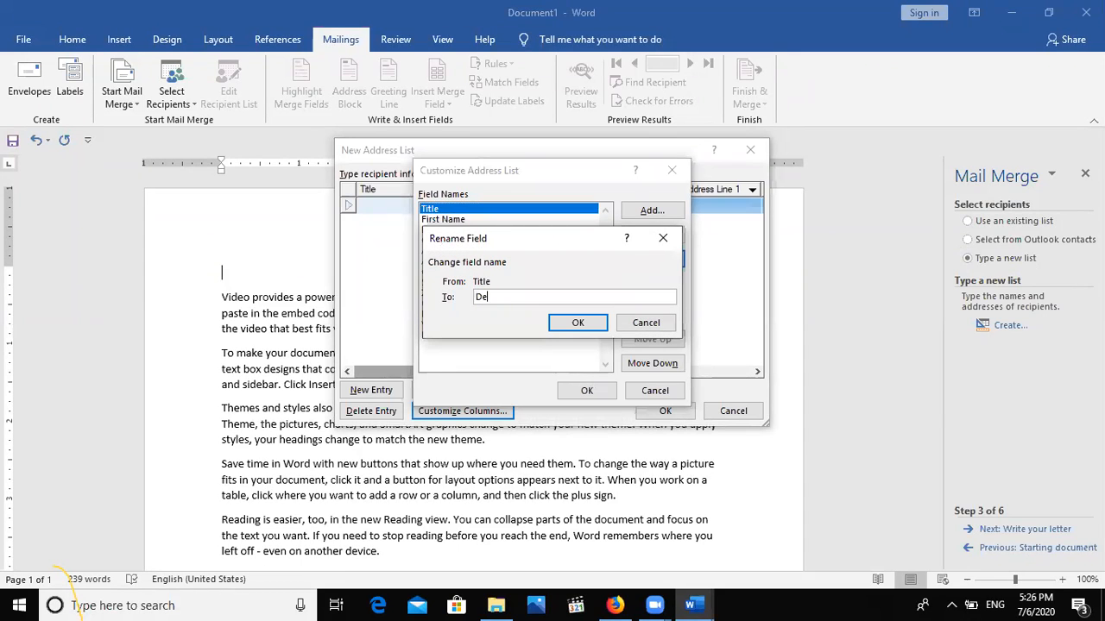
{"action": "type", "text": "signation"}
{"action": "left_click", "coordinate": [577, 323]}
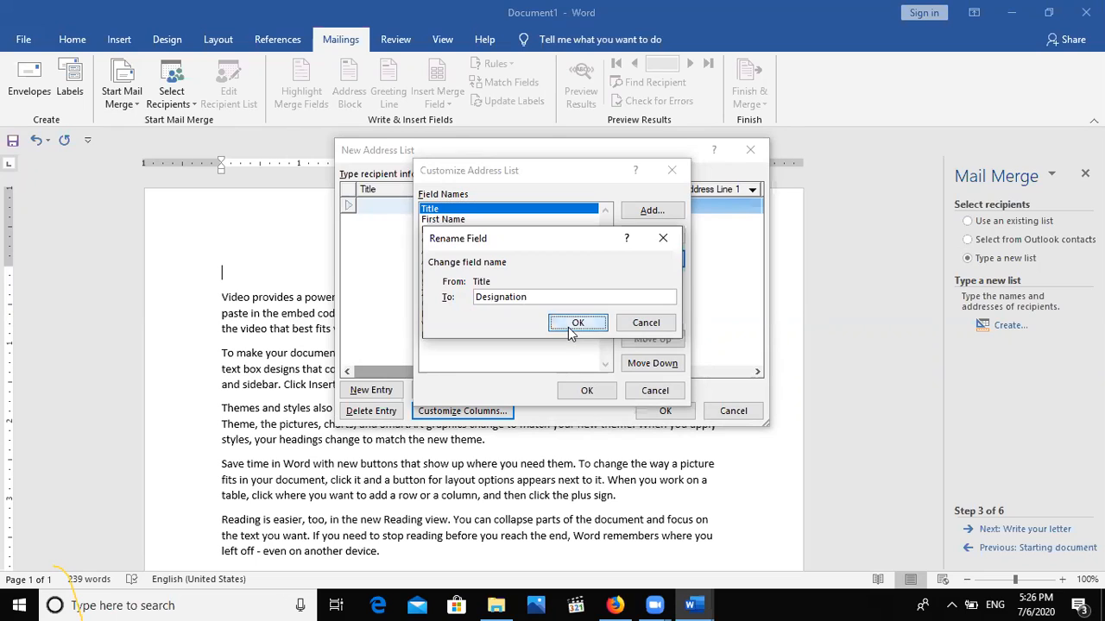
Rename the Address Line 1 field to Address.
{"action": "left_click", "coordinate": [437, 219]}
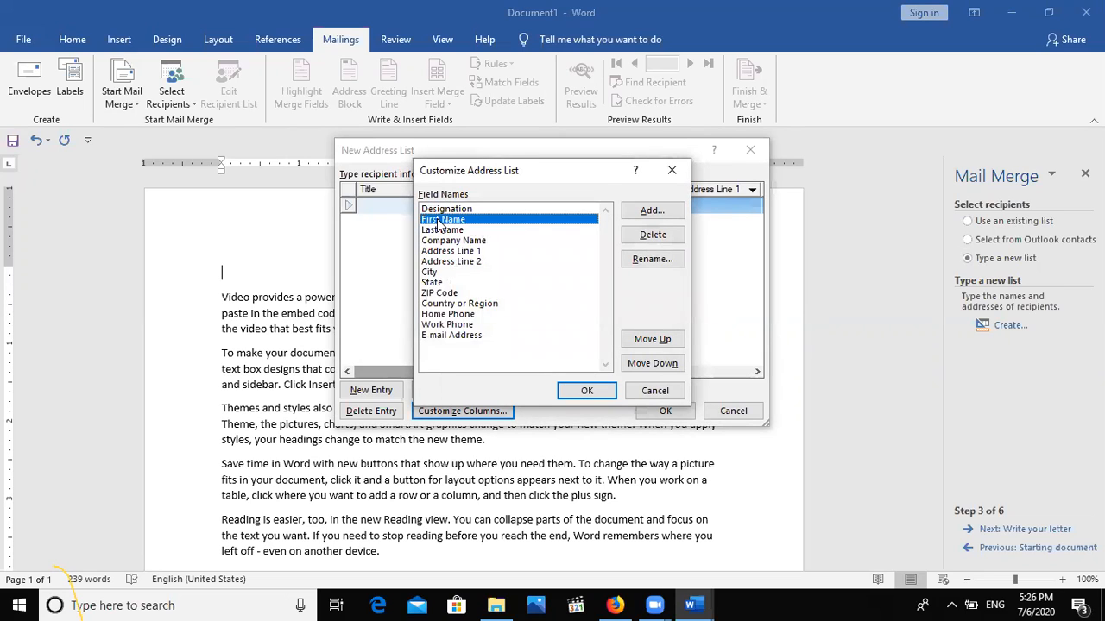
{"action": "left_click", "coordinate": [440, 229]}
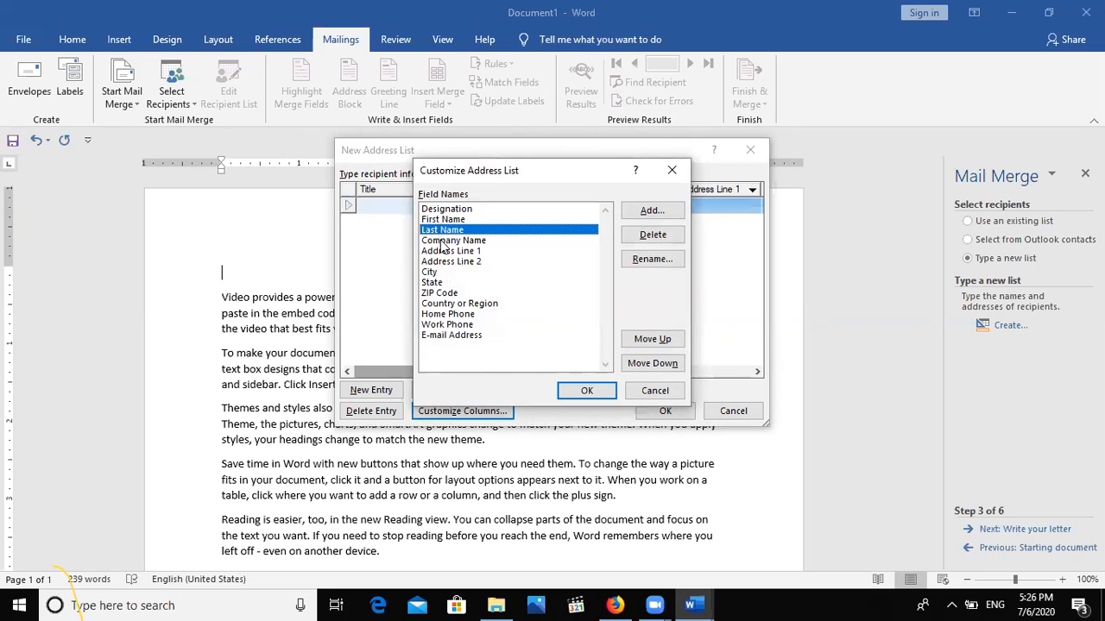
{"action": "left_click", "coordinate": [443, 241]}
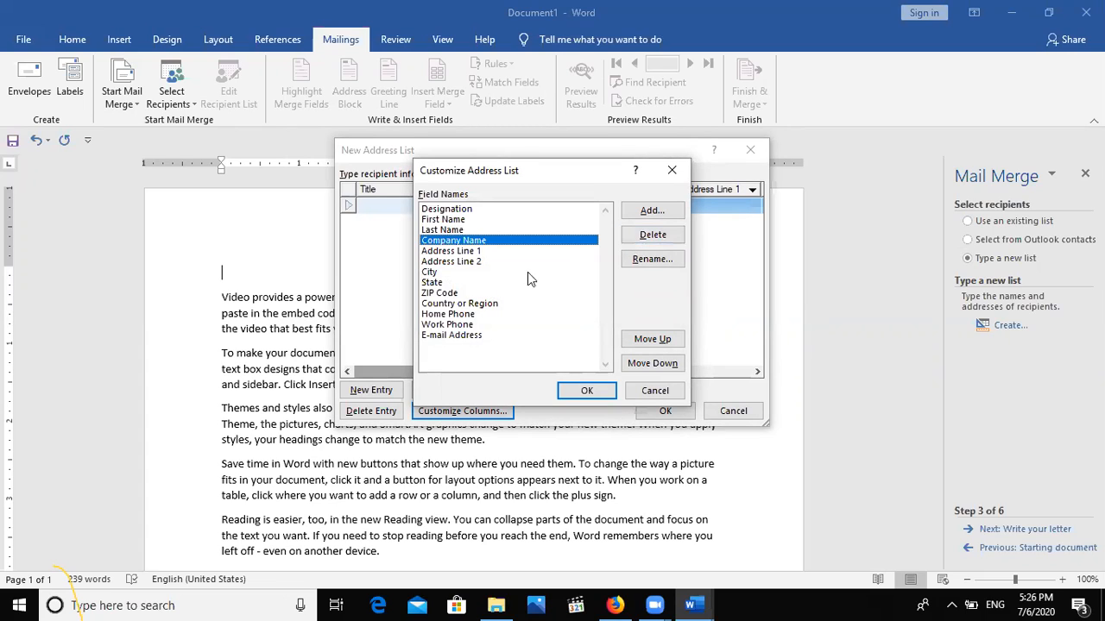
{"action": "left_click", "coordinate": [464, 251]}
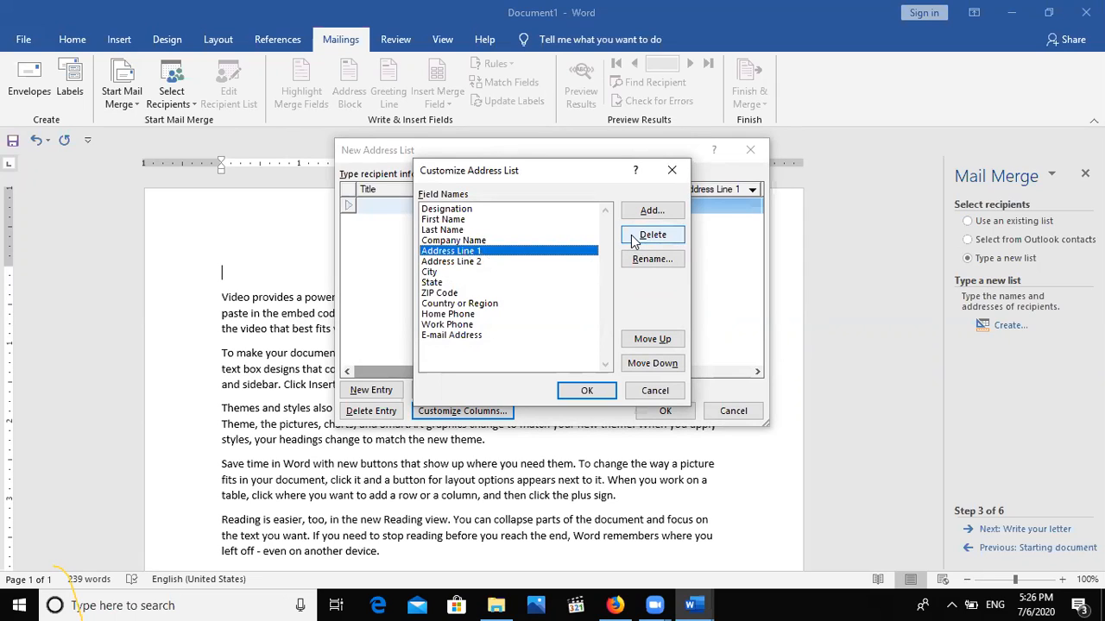
{"action": "left_click", "coordinate": [644, 258]}
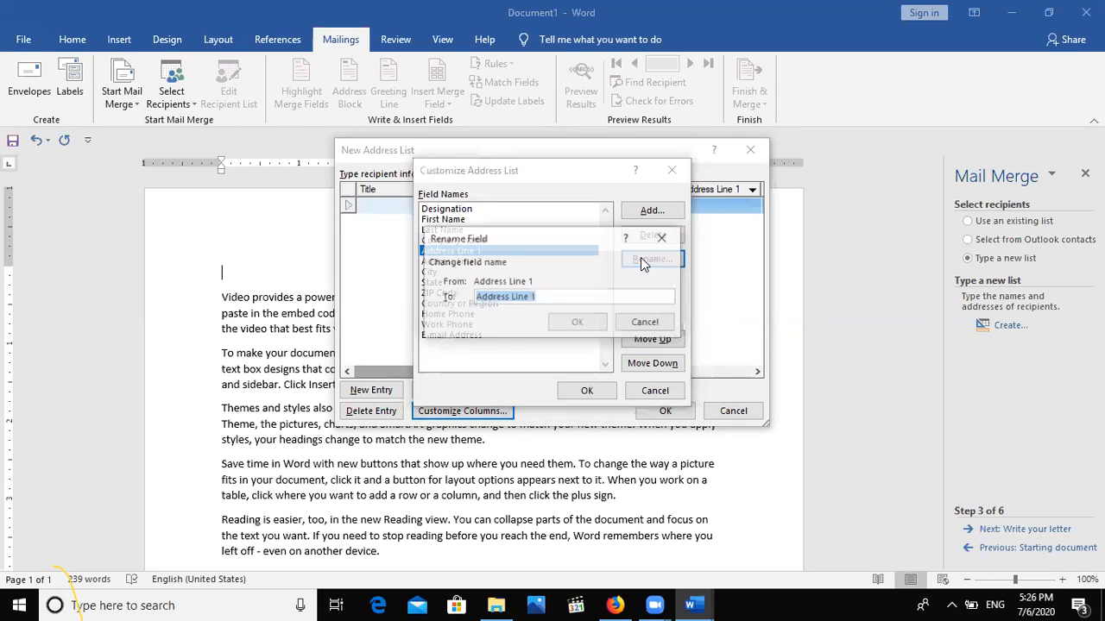
{"action": "left_click", "coordinate": [549, 296]}
{"action": "key", "text": "BackSpace"}
{"action": "key", "text": "BackSpace"}
{"action": "key", "text": "BackSpace"}
{"action": "key", "text": "BackSpace"}
{"action": "key", "text": "BackSpace"}
{"action": "key", "text": "BackSpace"}
{"action": "key", "text": "BackSpace"}
{"action": "left_click", "coordinate": [566, 326]}
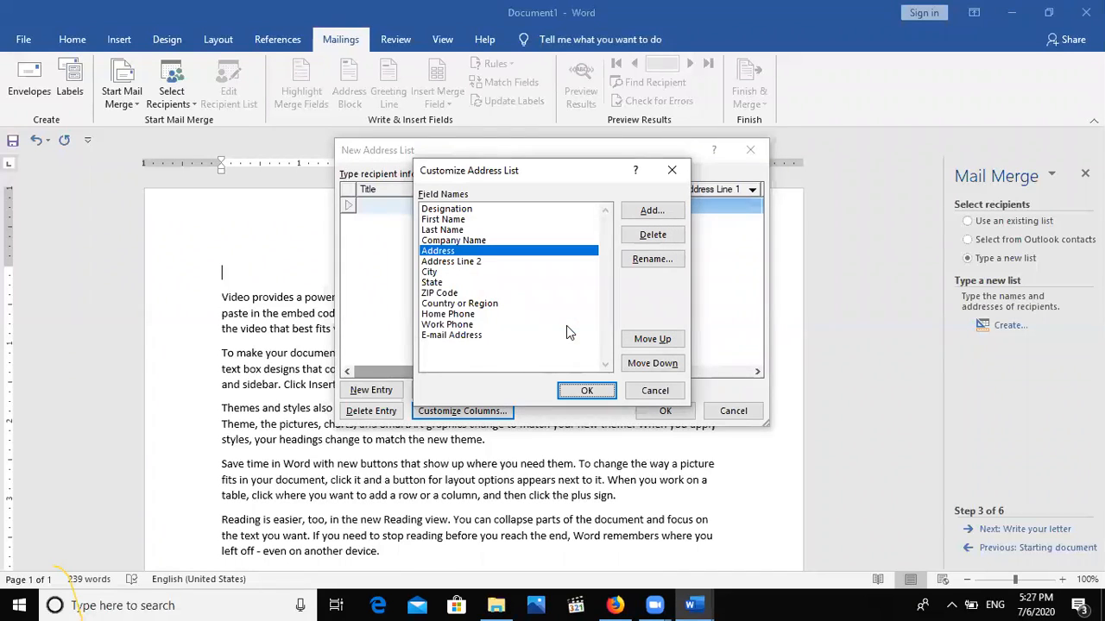
Delete the Address Line 2, State and ZIP Code fields.
{"action": "left_click", "coordinate": [453, 262]}
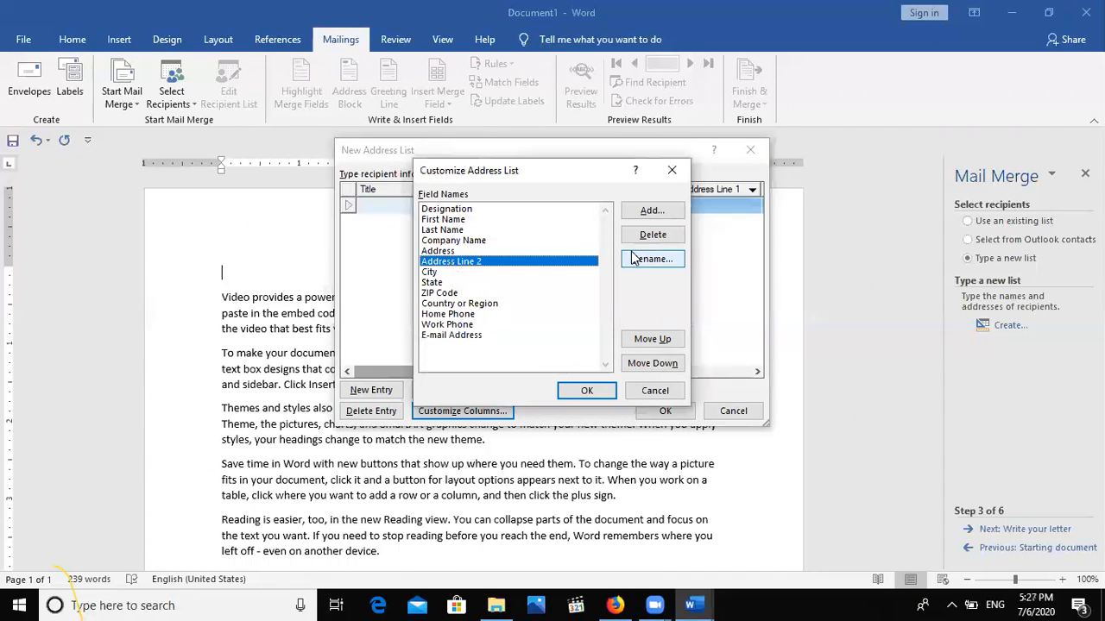
{"action": "left_click", "coordinate": [652, 235]}
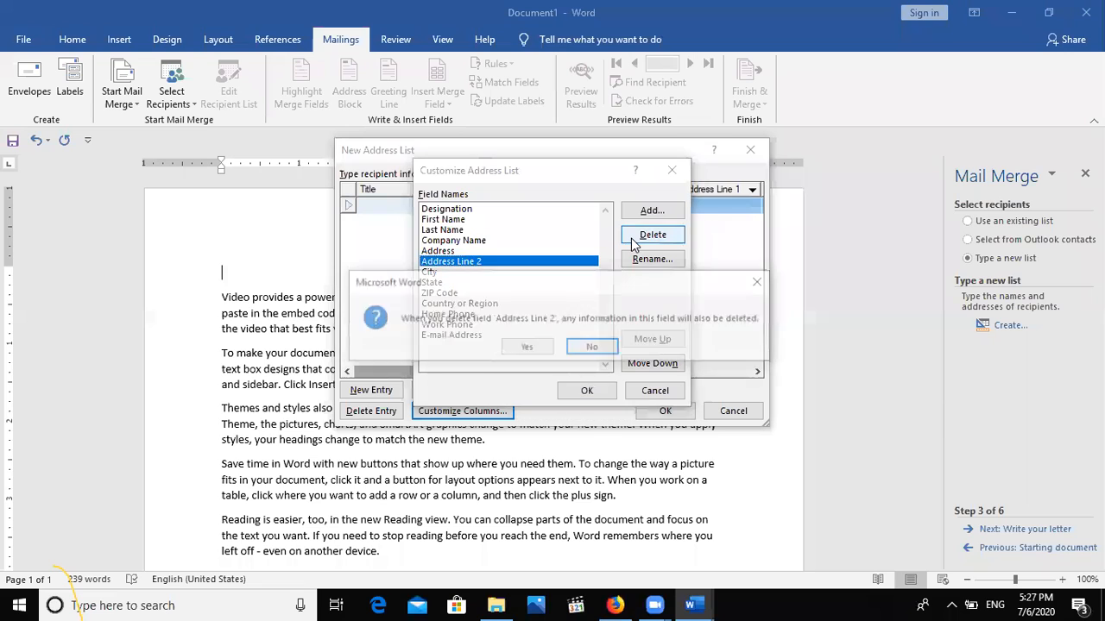
{"action": "left_click", "coordinate": [525, 349]}
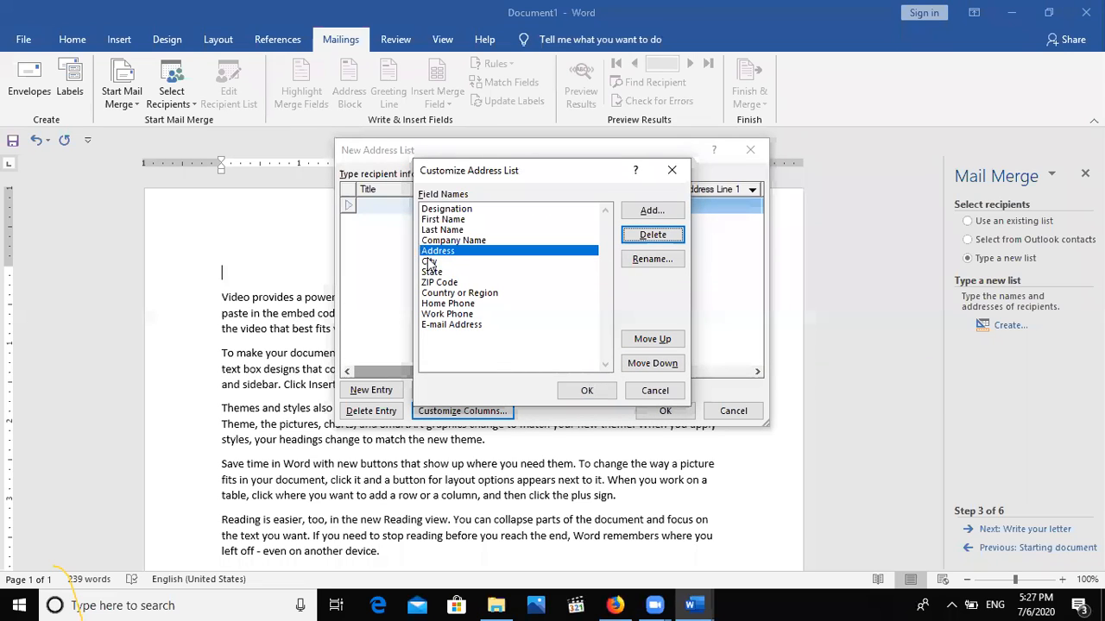
{"action": "left_click", "coordinate": [429, 261]}
{"action": "left_click", "coordinate": [432, 271]}
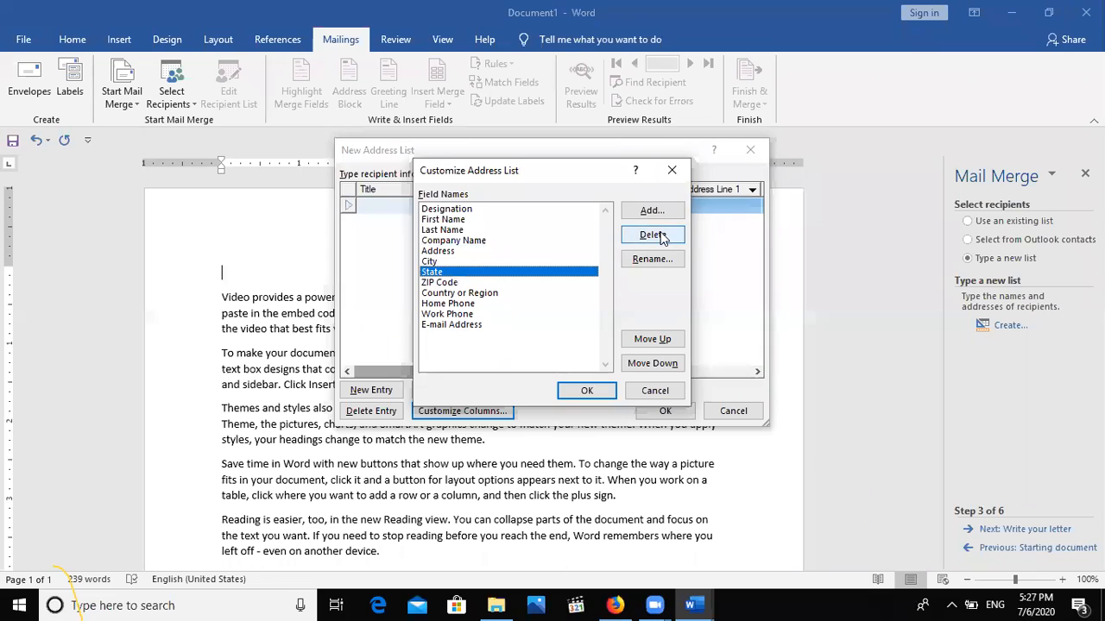
{"action": "left_click", "coordinate": [661, 238]}
{"action": "left_click", "coordinate": [542, 348]}
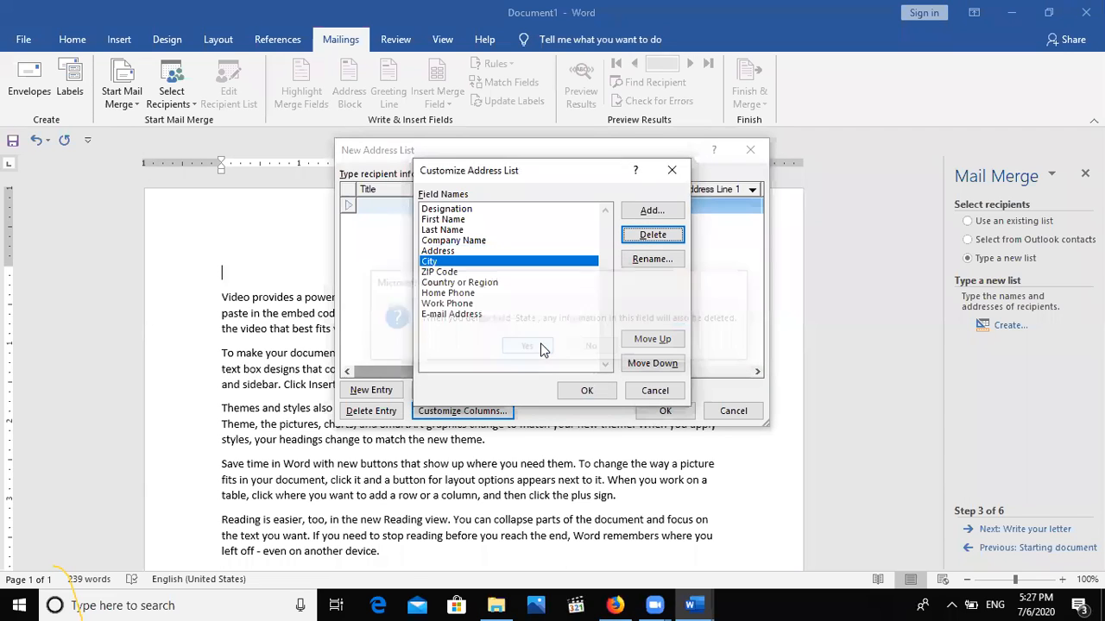
{"action": "left_click", "coordinate": [440, 273]}
{"action": "left_click", "coordinate": [633, 241]}
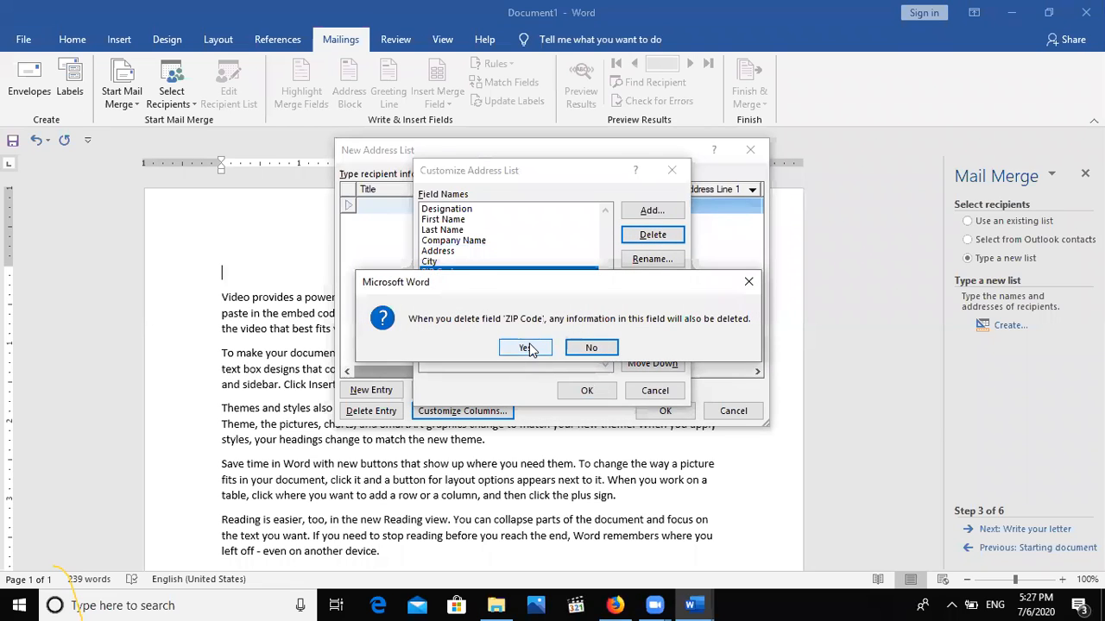
{"action": "left_click", "coordinate": [526, 348]}
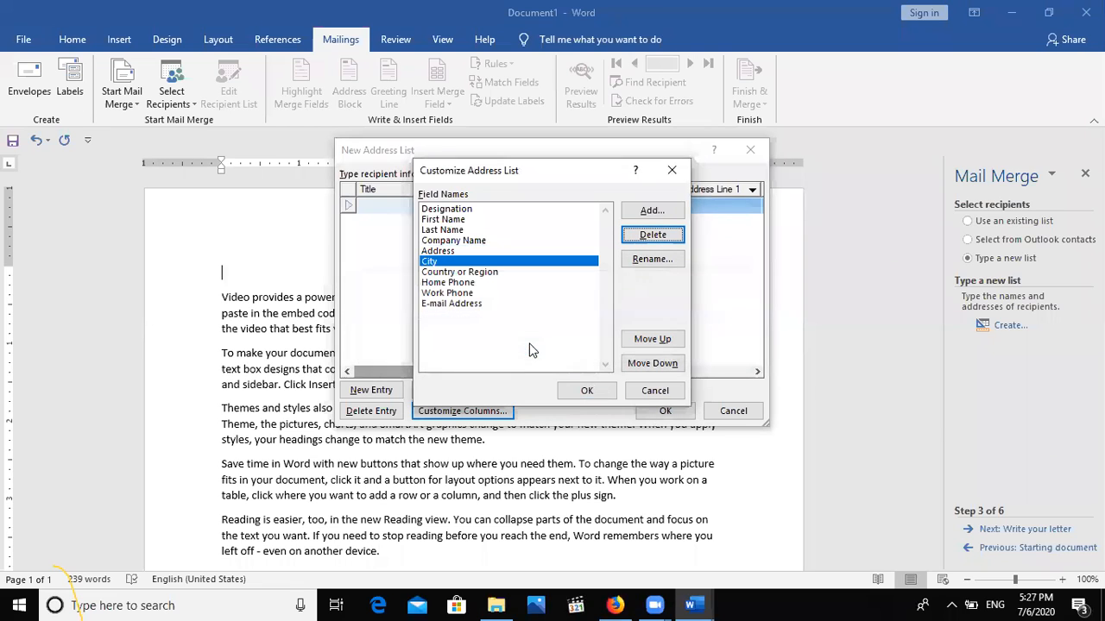
Delete the Work Phone and E-mail Address fields.
{"action": "left_click", "coordinate": [473, 272]}
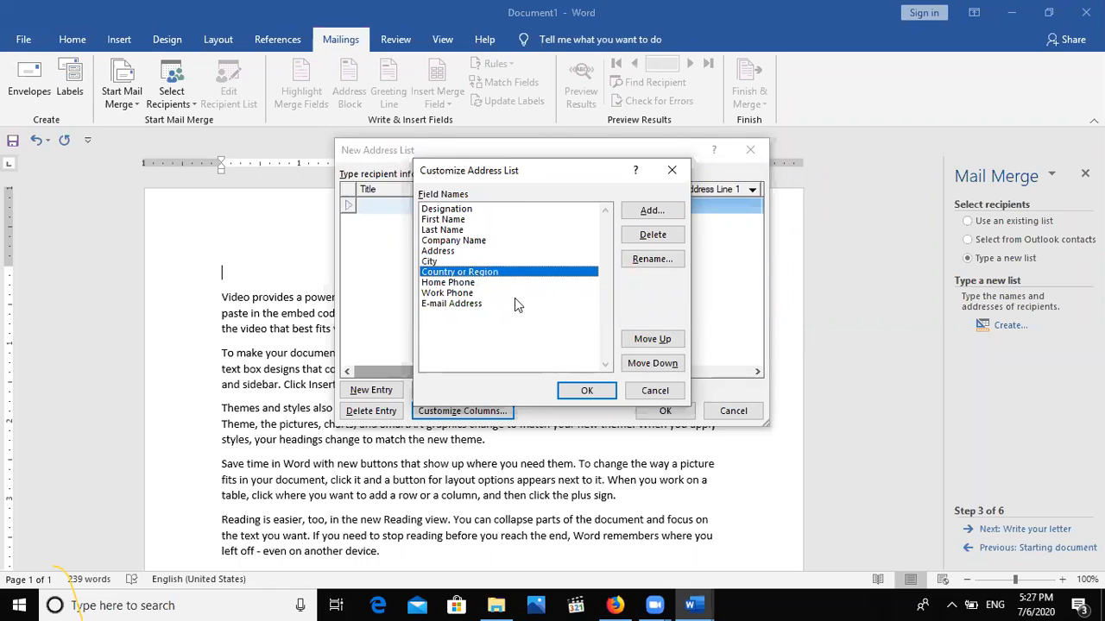
{"action": "left_click", "coordinate": [468, 285]}
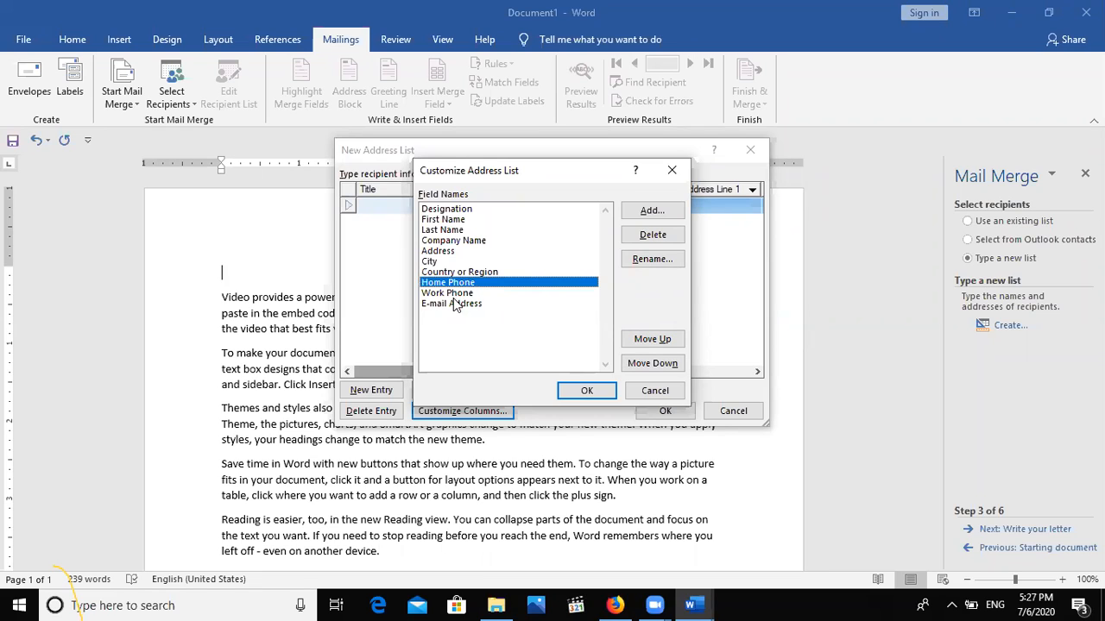
{"action": "left_click", "coordinate": [453, 293]}
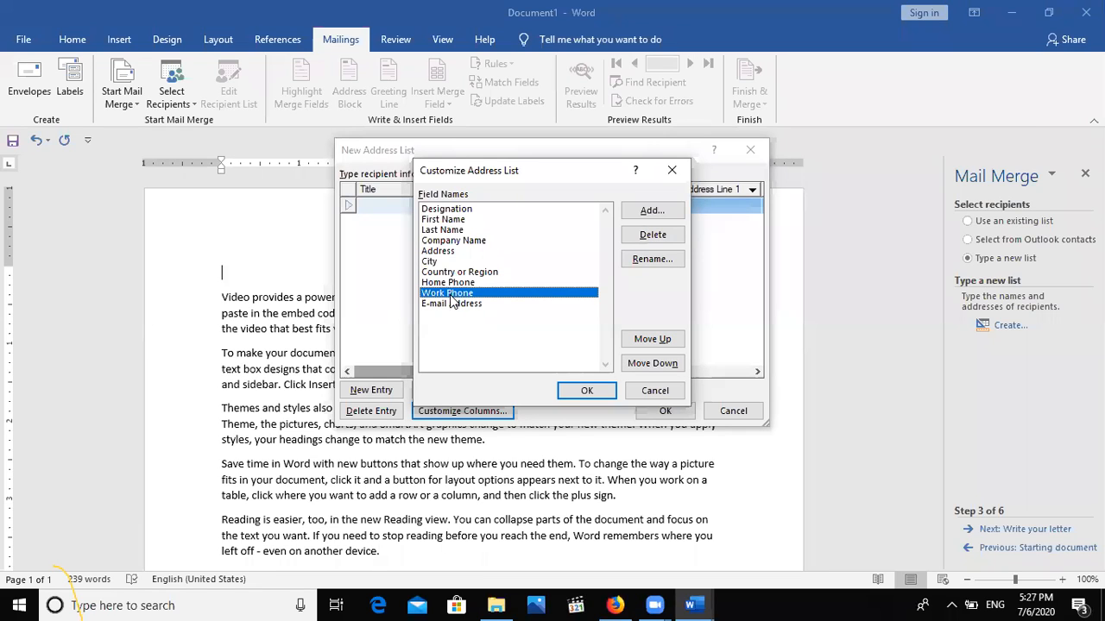
{"action": "left_click", "coordinate": [654, 234]}
{"action": "left_click", "coordinate": [524, 347]}
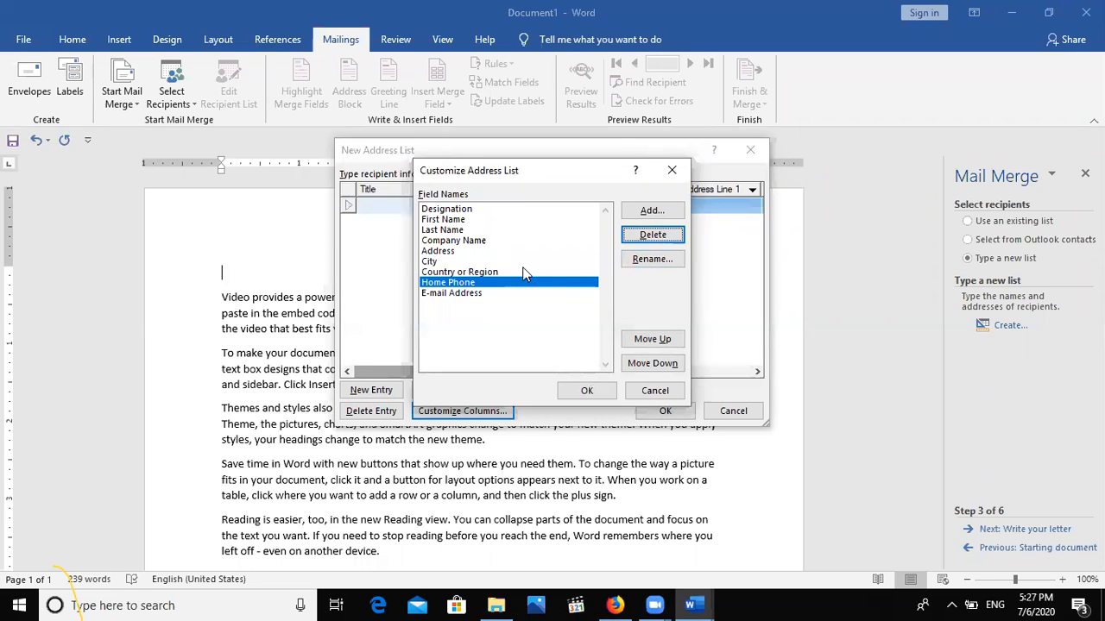
{"action": "left_click", "coordinate": [505, 295]}
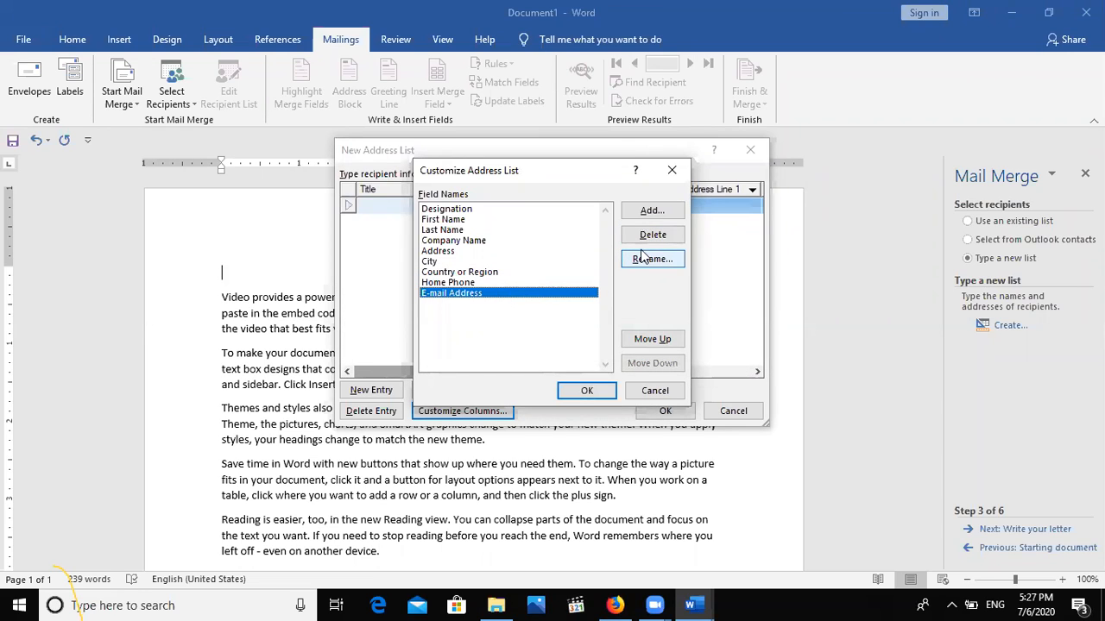
{"action": "left_click", "coordinate": [653, 235]}
{"action": "left_click", "coordinate": [516, 348]}
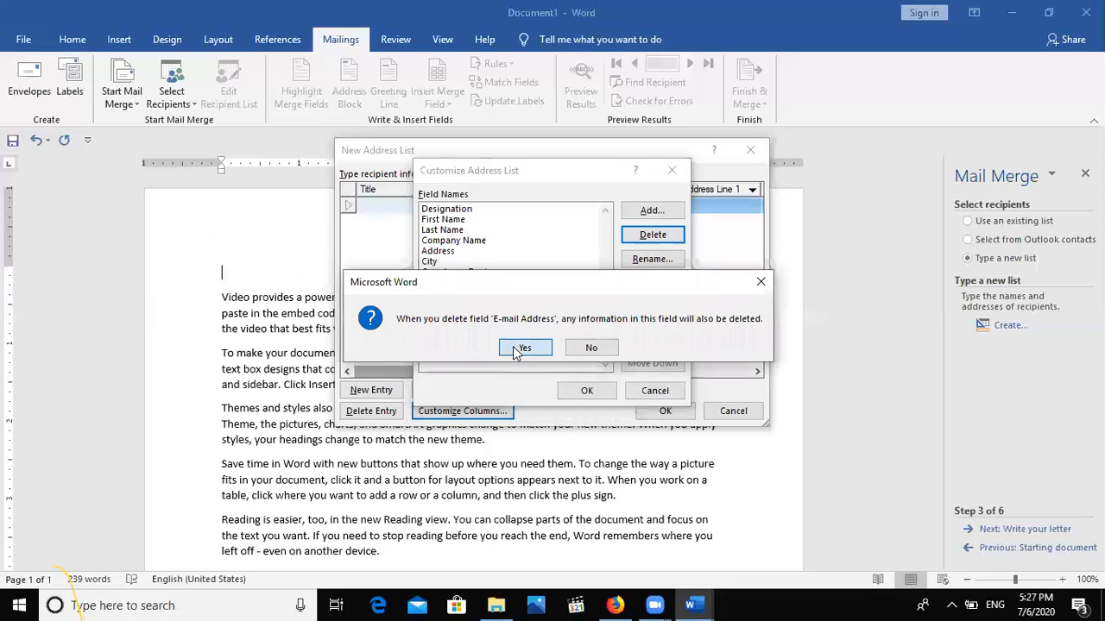
Add a Scale field after Designation and apply the customized columns.
{"action": "left_click", "coordinate": [455, 211]}
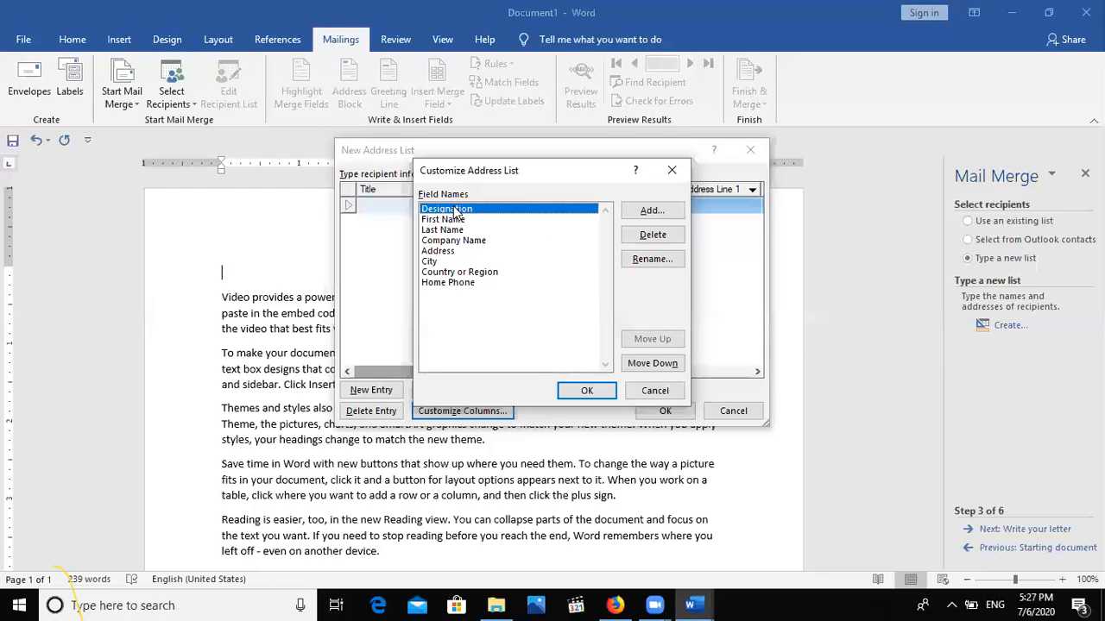
{"action": "left_click", "coordinate": [643, 216]}
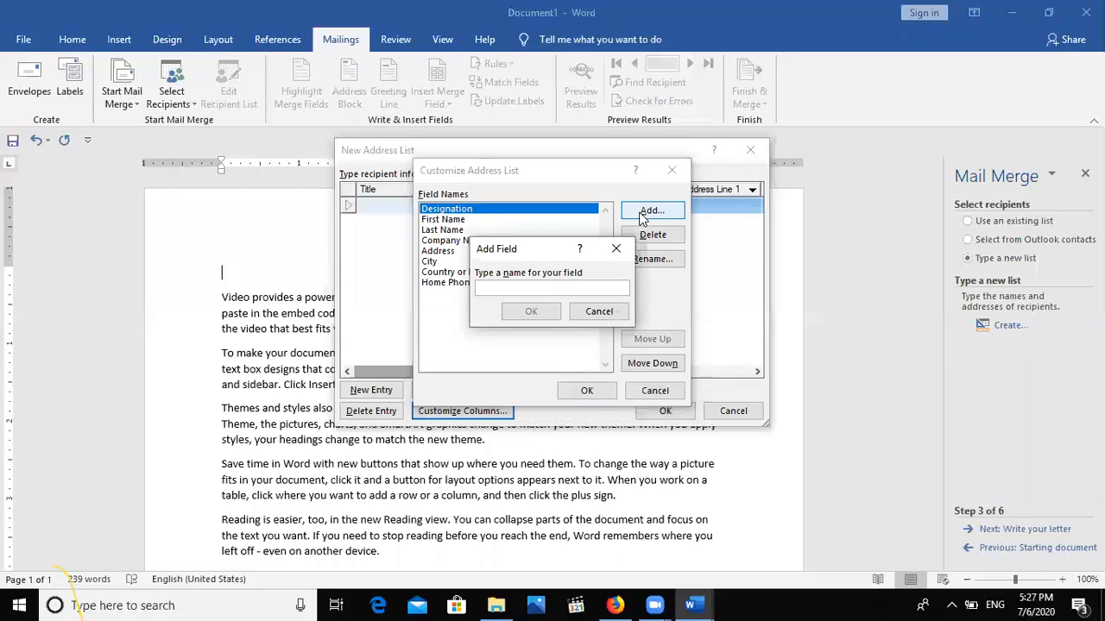
{"action": "type", "text": "Scale"}
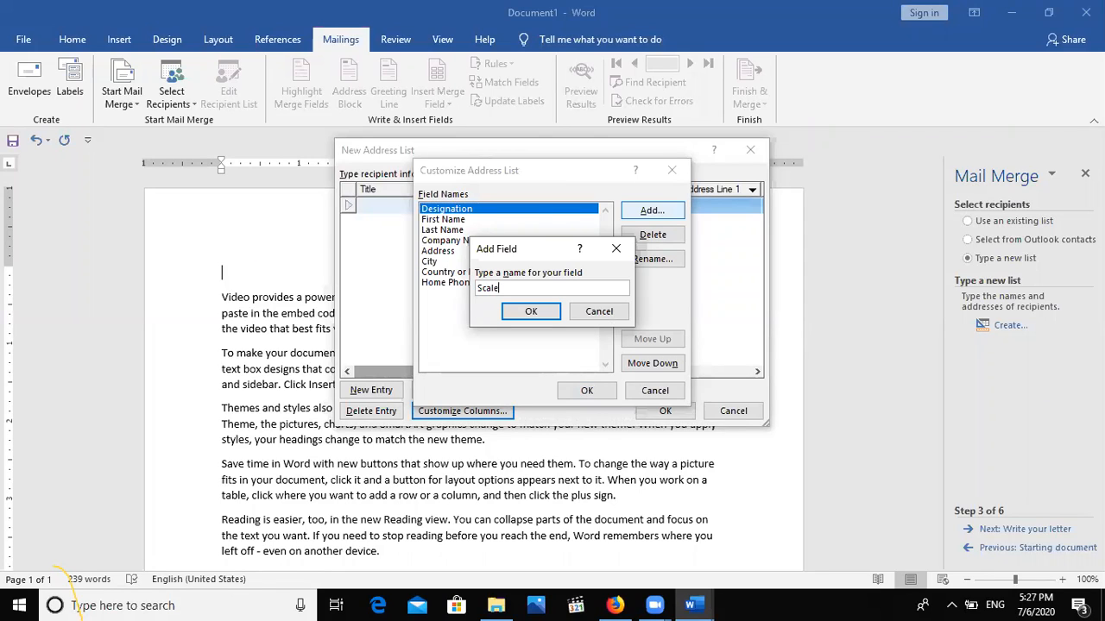
{"action": "left_click", "coordinate": [532, 313]}
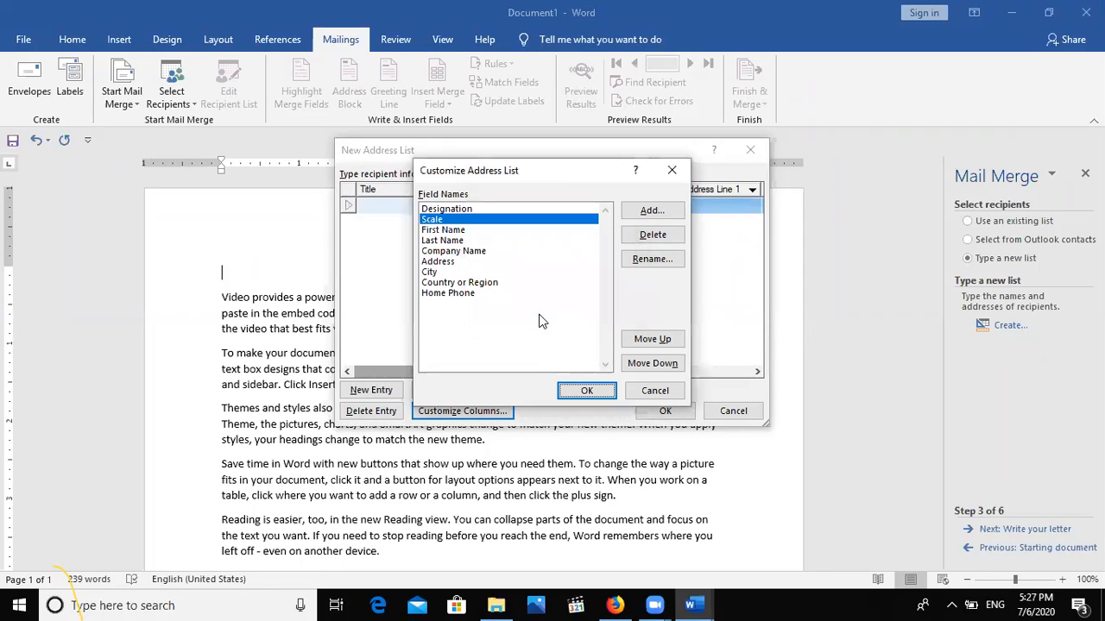
{"action": "left_click", "coordinate": [587, 393]}
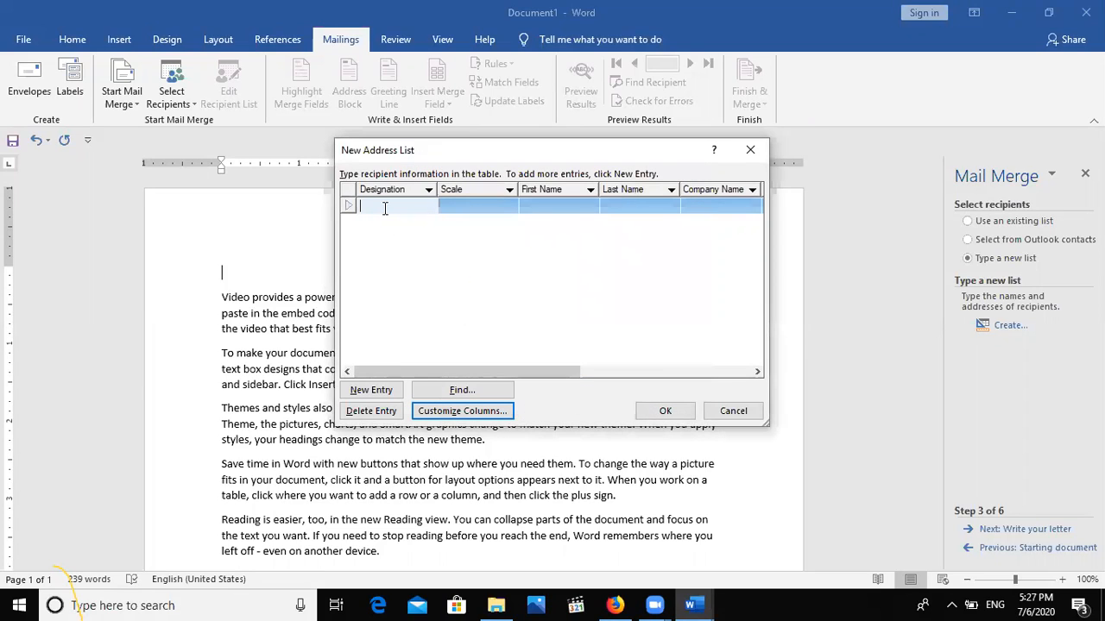
Enter the first recipient's Designation MD, Scale 19, first and last name, and company MENTOR360.
{"action": "type", "text": "MD"}
{"action": "key", "text": "Tab"}
{"action": "type", "text": "19"}
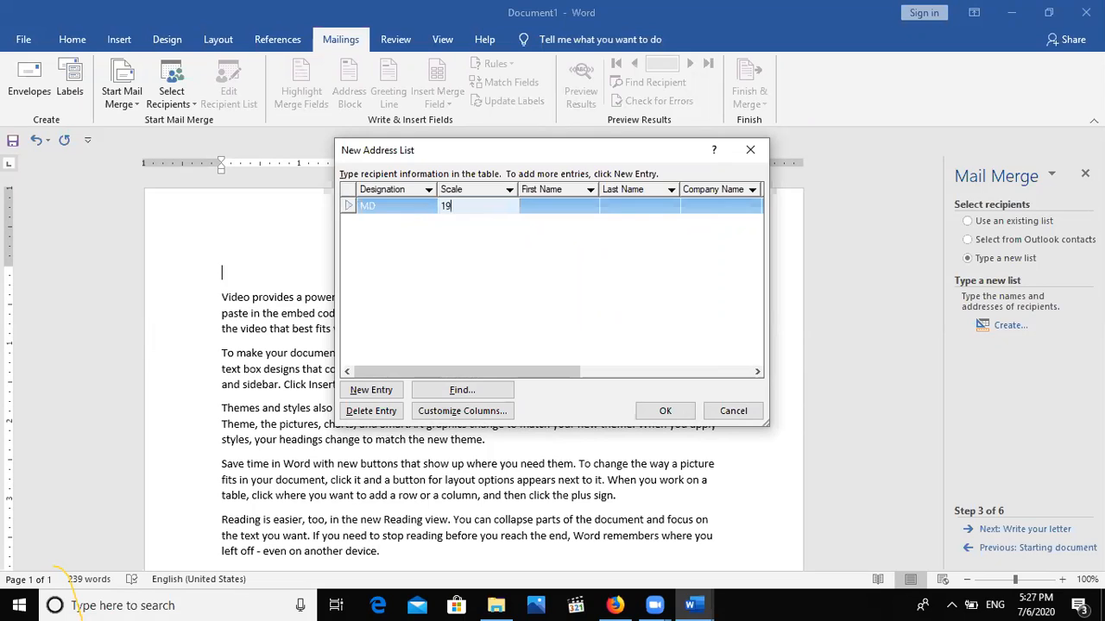
{"action": "key", "text": "Tab"}
{"action": "type", "text": "h"}
{"action": "key", "text": "BackSpace"}
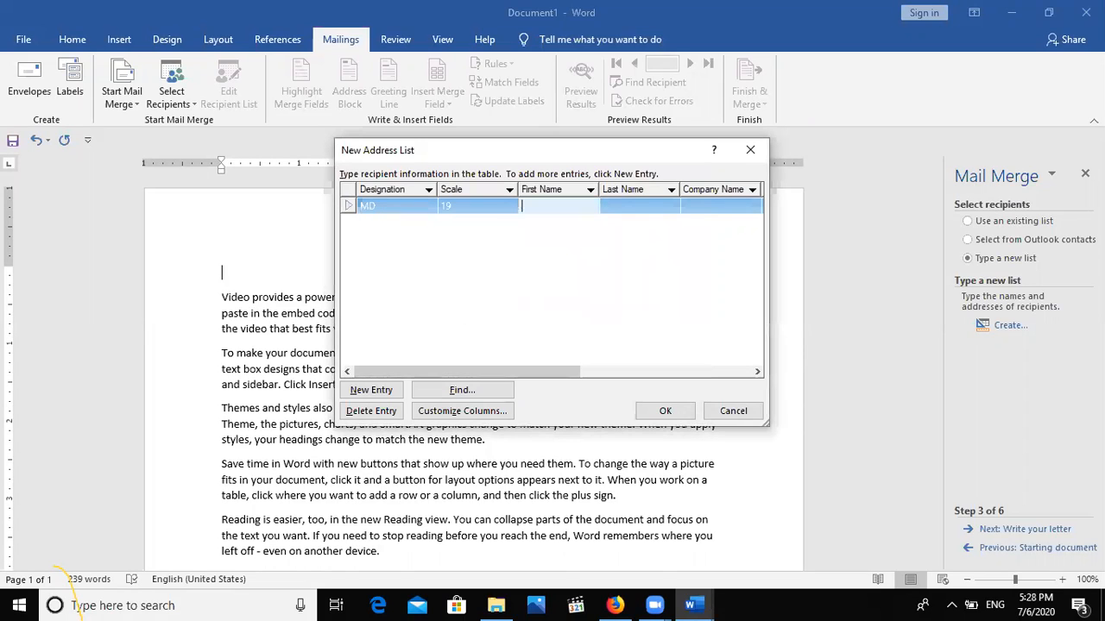
{"action": "key", "text": "Tab"}
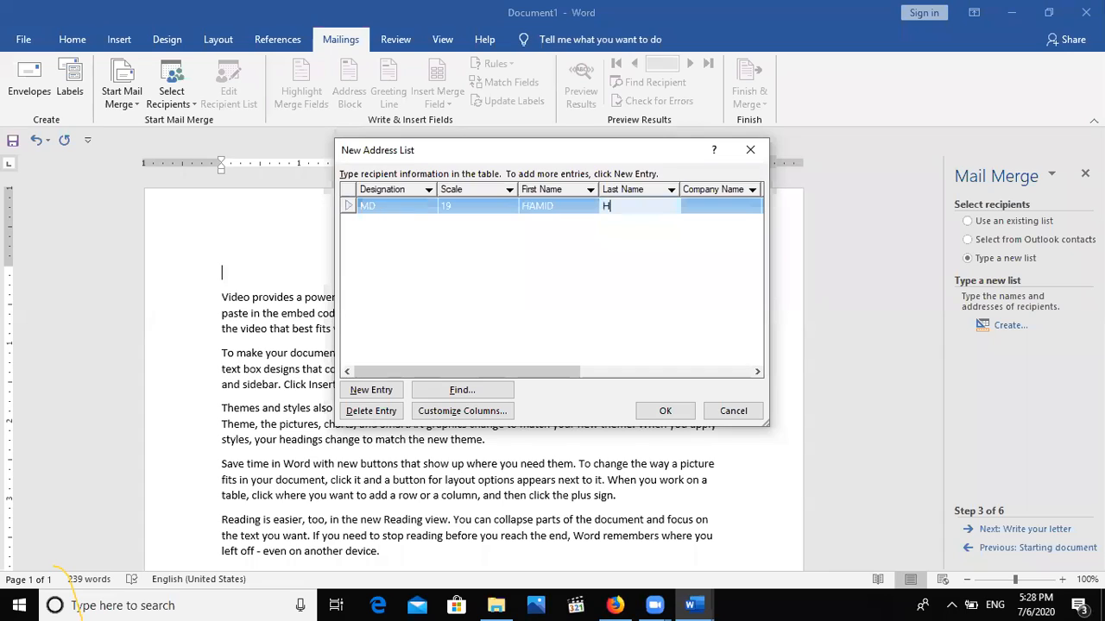
{"action": "key", "text": "Tab"}
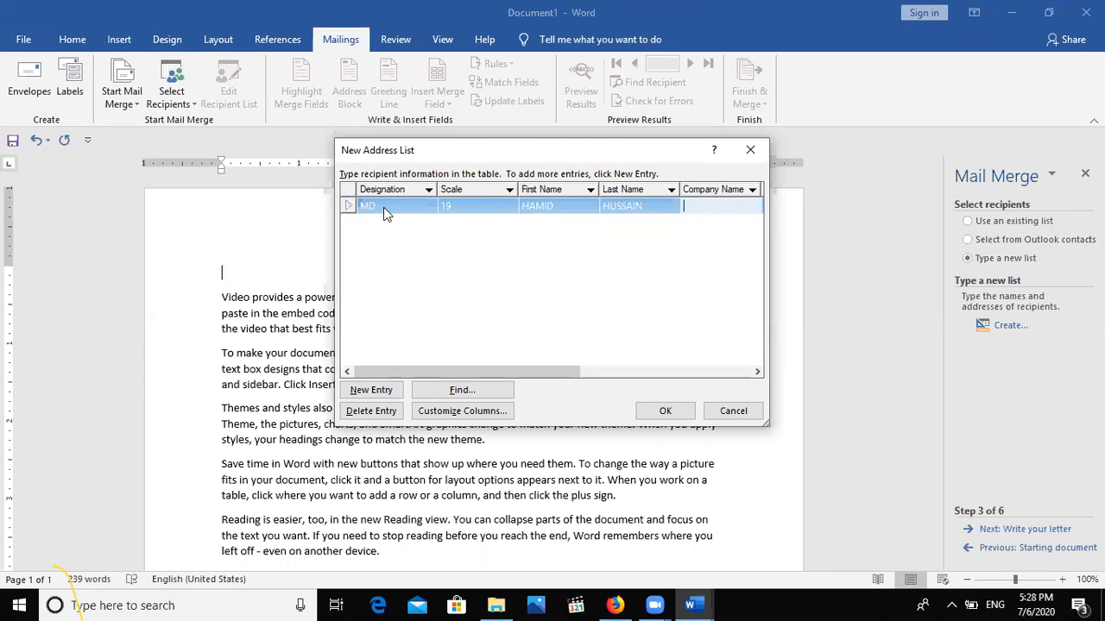
{"action": "type", "text": "MENTOR360"}
{"action": "key", "text": "Tab"}
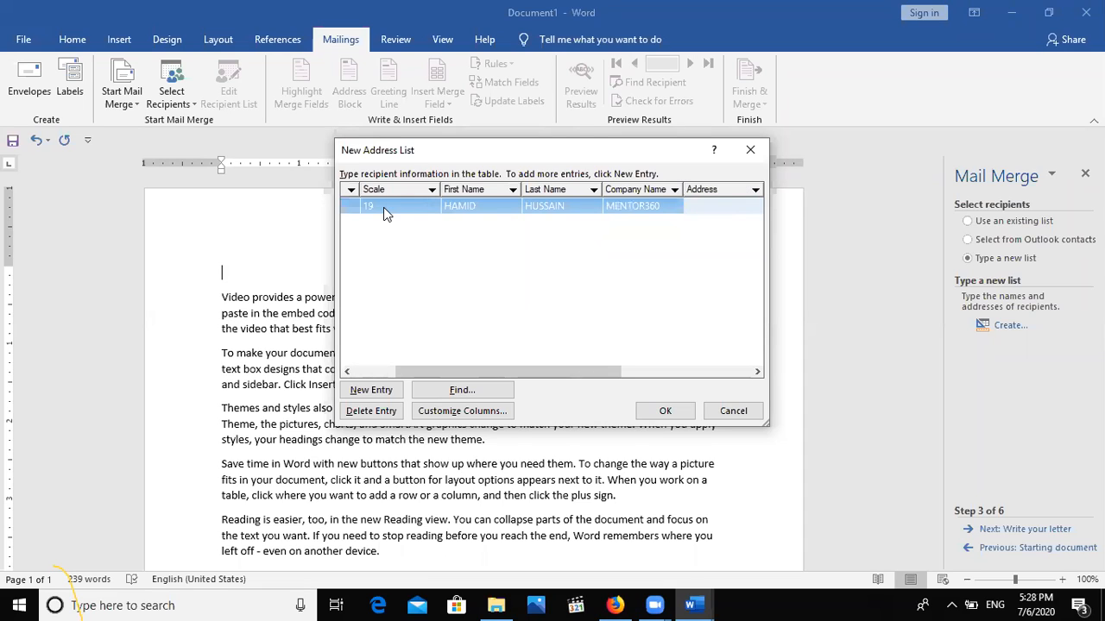
Fill in the first recipient's address, city, country PAKISTAN and home phone, then start a new row.
{"action": "left_click", "coordinate": [697, 371]}
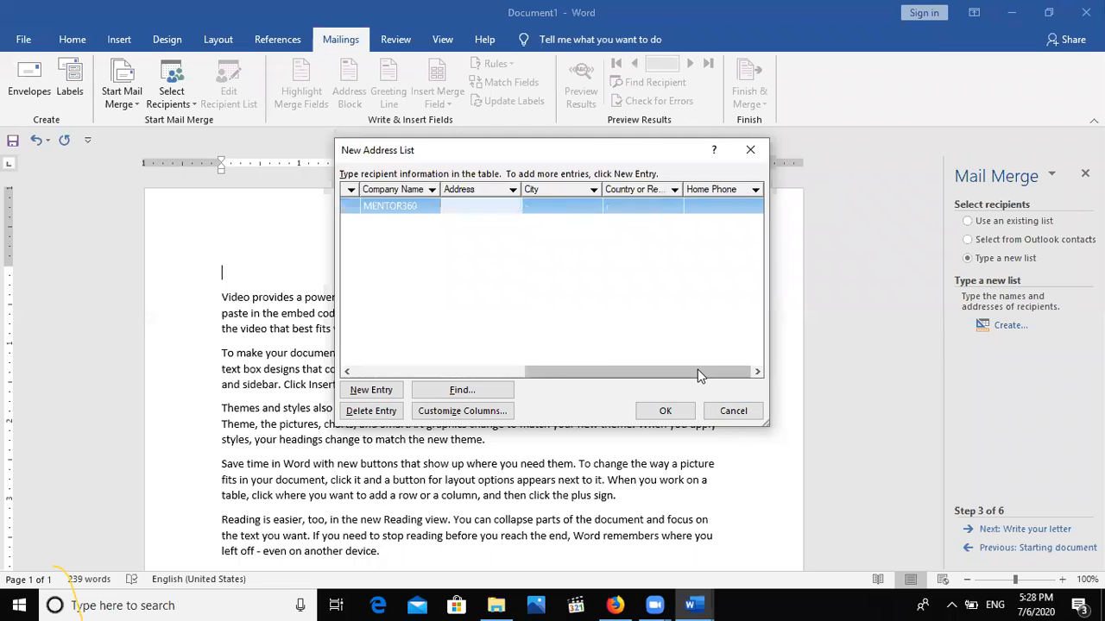
{"action": "left_click", "coordinate": [463, 372]}
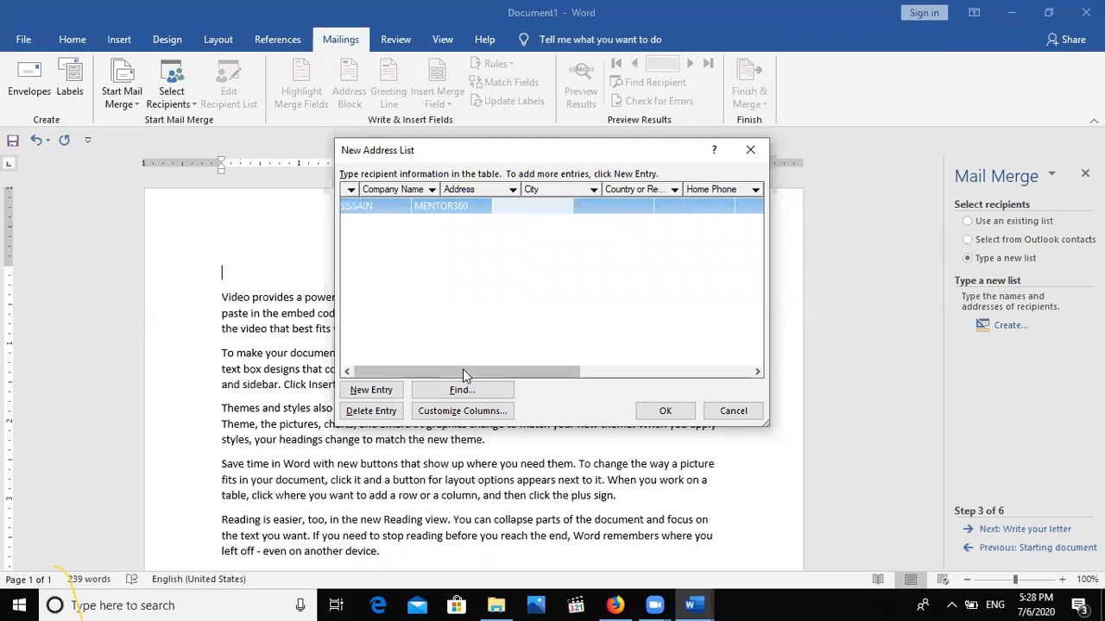
{"action": "left_click", "coordinate": [616, 373]}
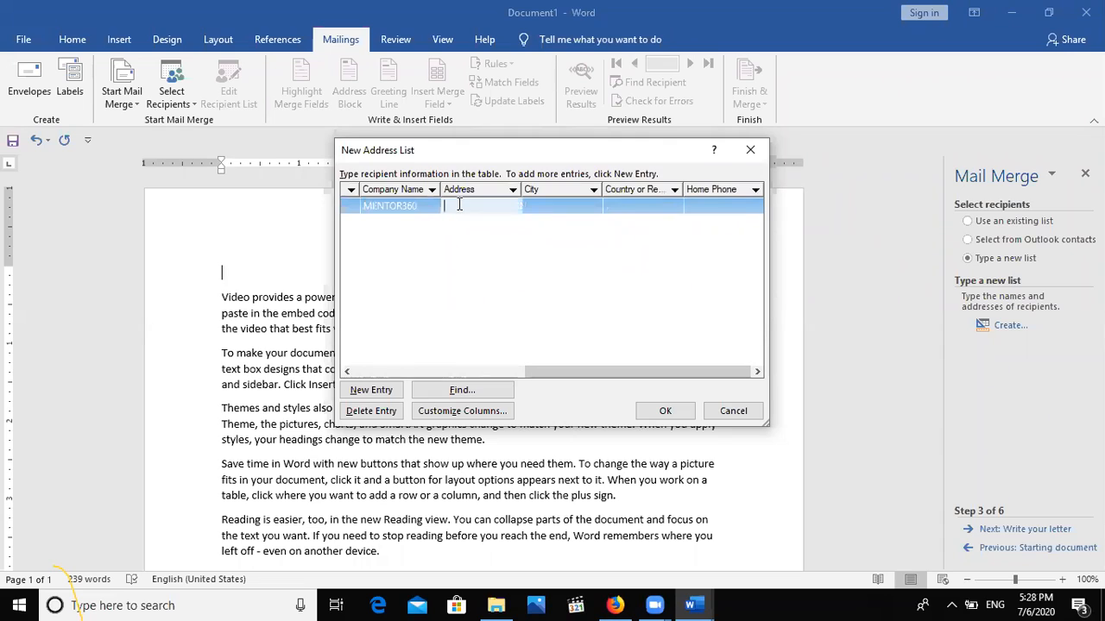
{"action": "key", "text": "Tab"}
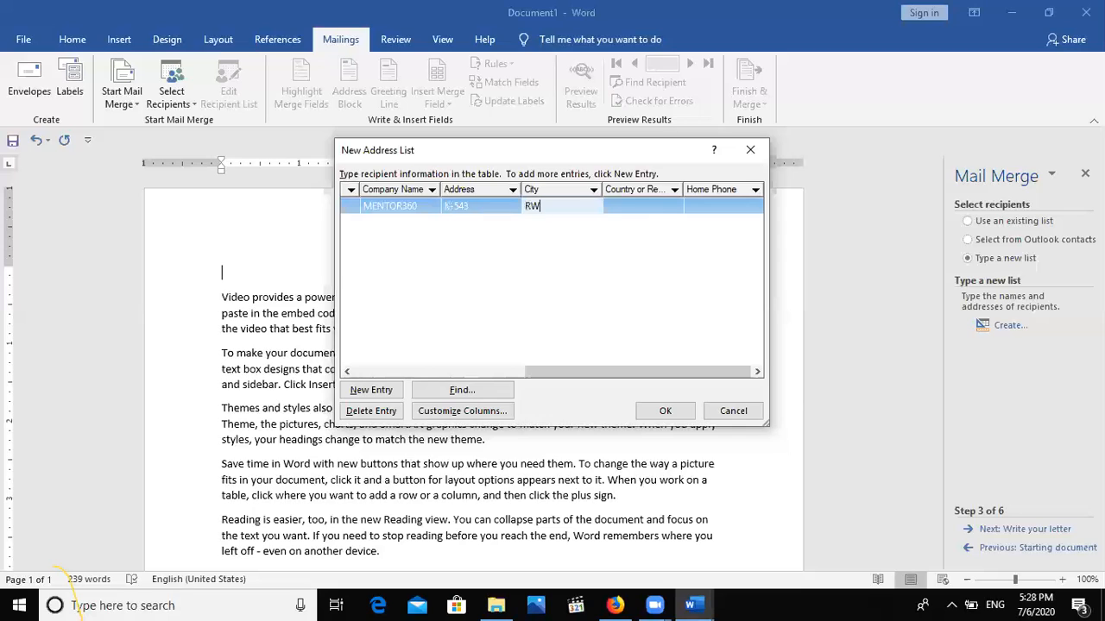
{"action": "key", "text": "Tab"}
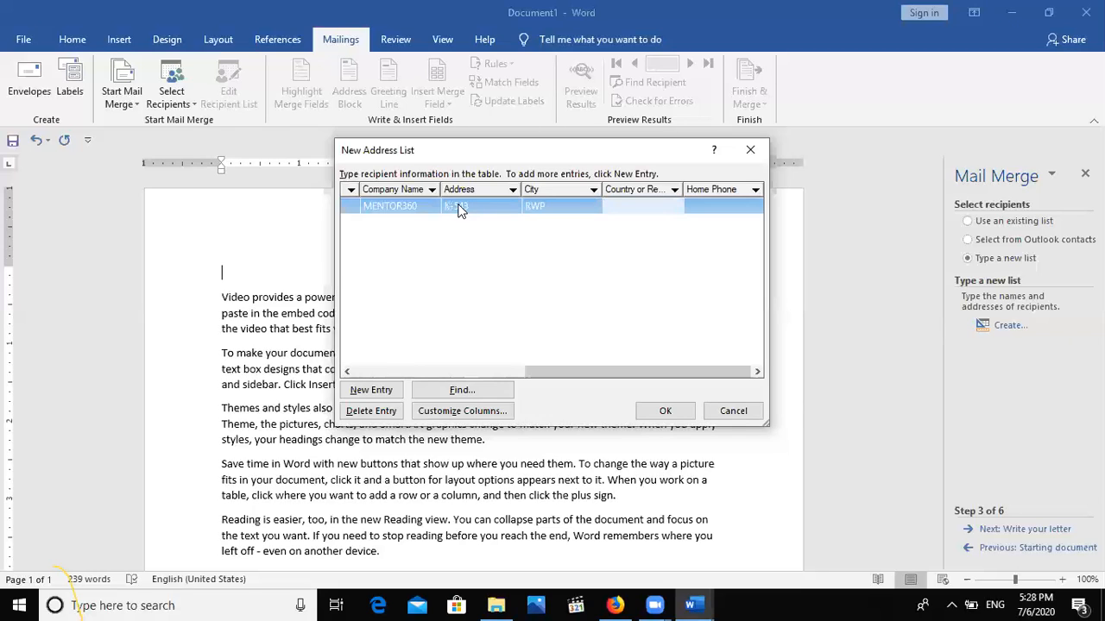
{"action": "type", "text": "PAKISTAN"}
{"action": "key", "text": "Tab"}
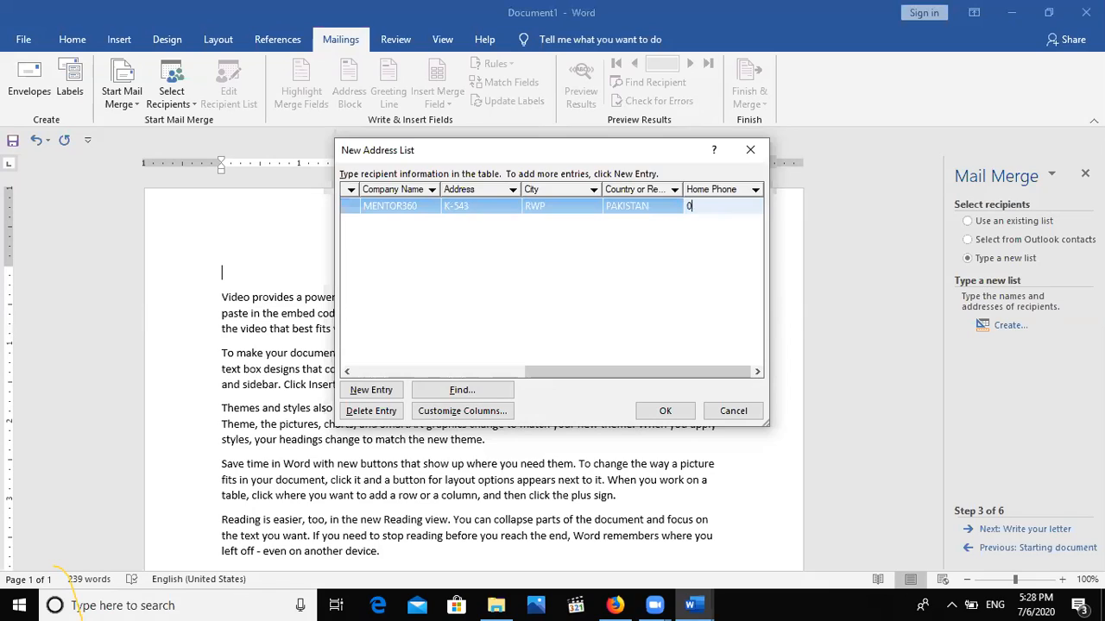
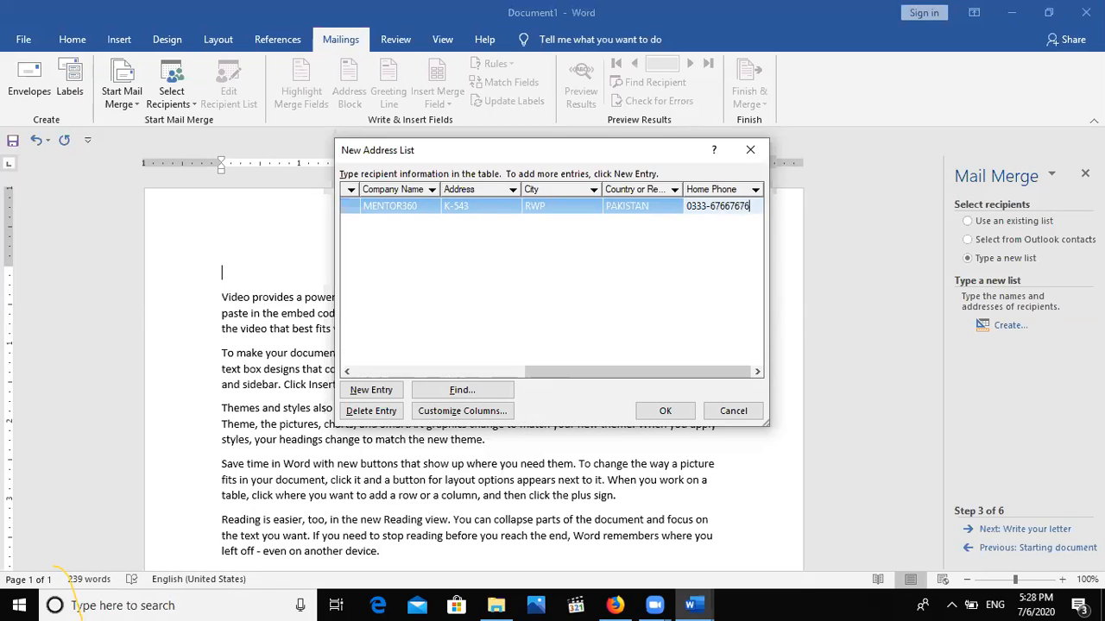
{"action": "key", "text": "Tab"}
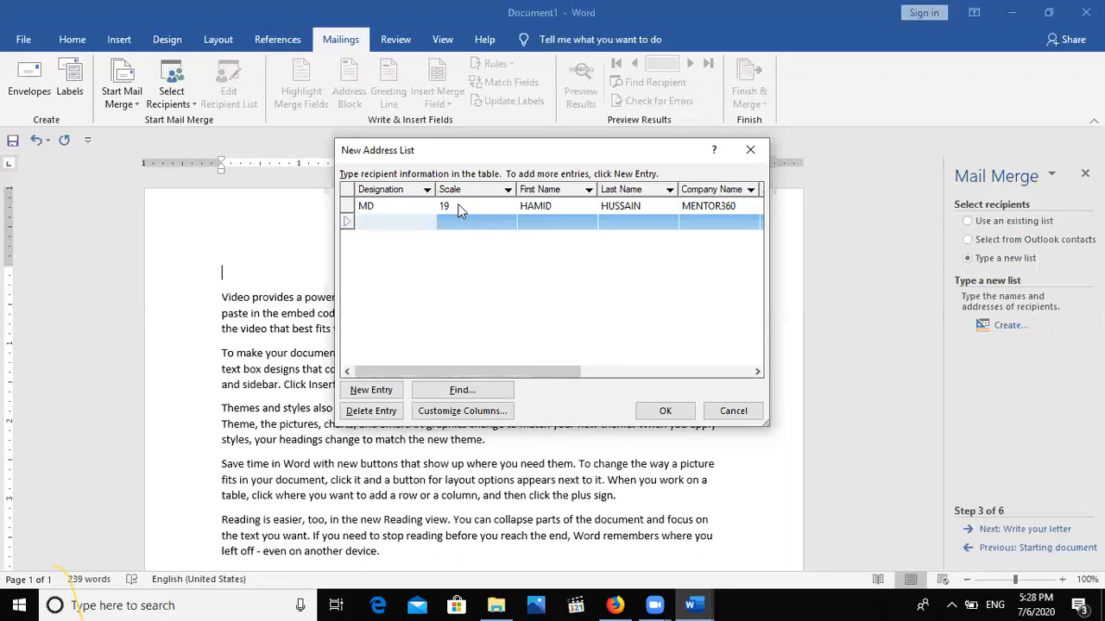
Enter the second recipient's Designation PRINCIPAL, Scale 18, first and last name, and company MENTOR360.
{"action": "type", "text": "PRINCIPAL"}
{"action": "key", "text": "Tab"}
{"action": "type", "text": "18"}
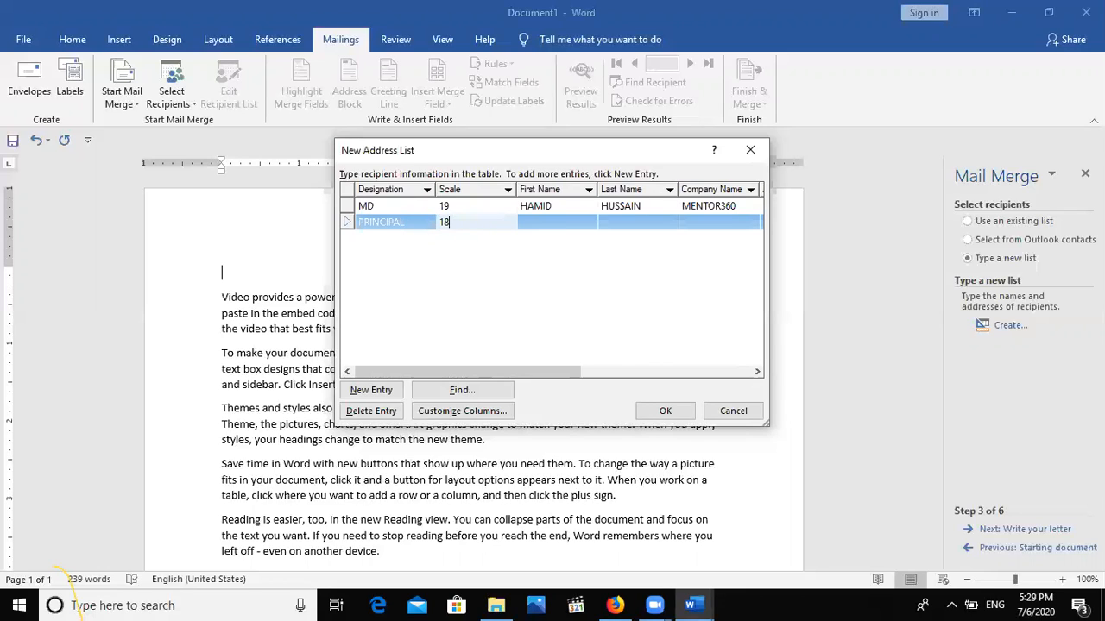
{"action": "key", "text": "Tab"}
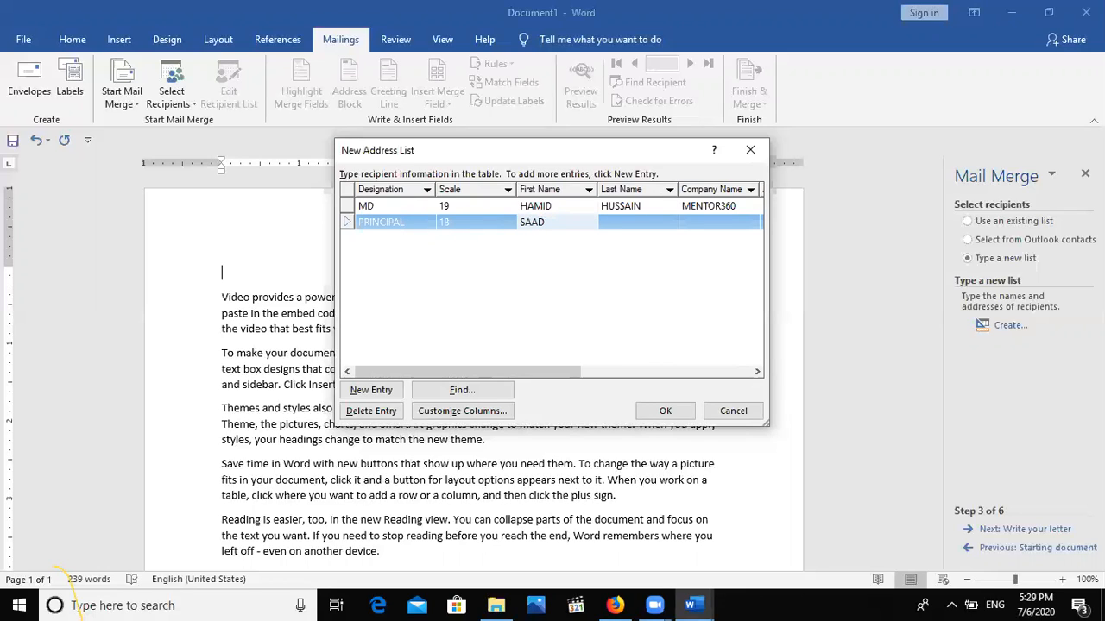
{"action": "key", "text": "Tab"}
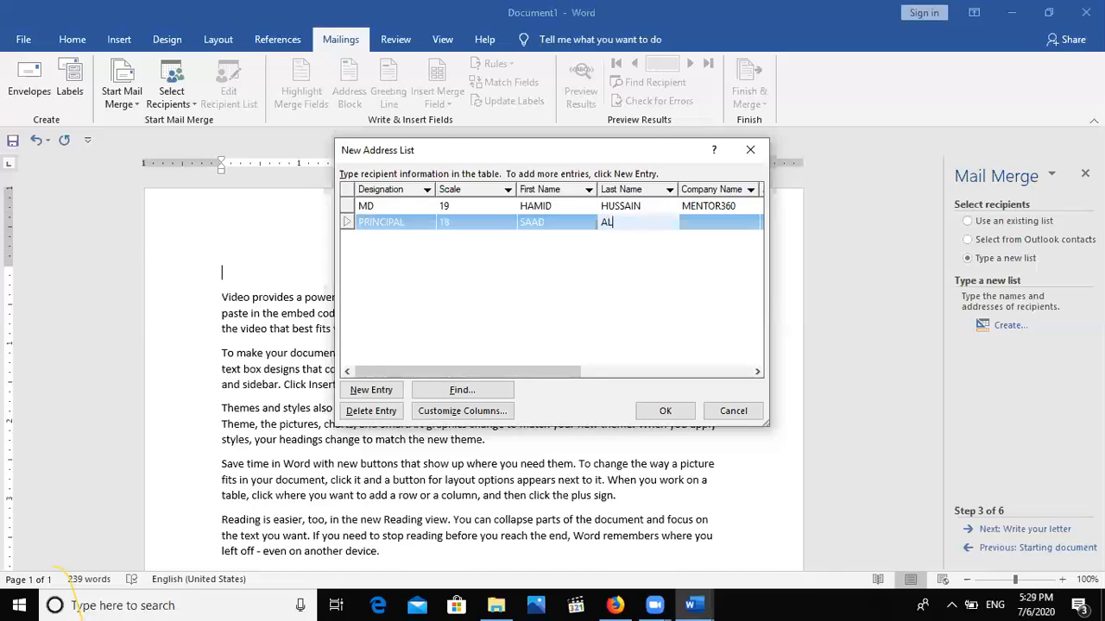
{"action": "key", "text": "Tab"}
{"action": "type", "text": "MENTOR360"}
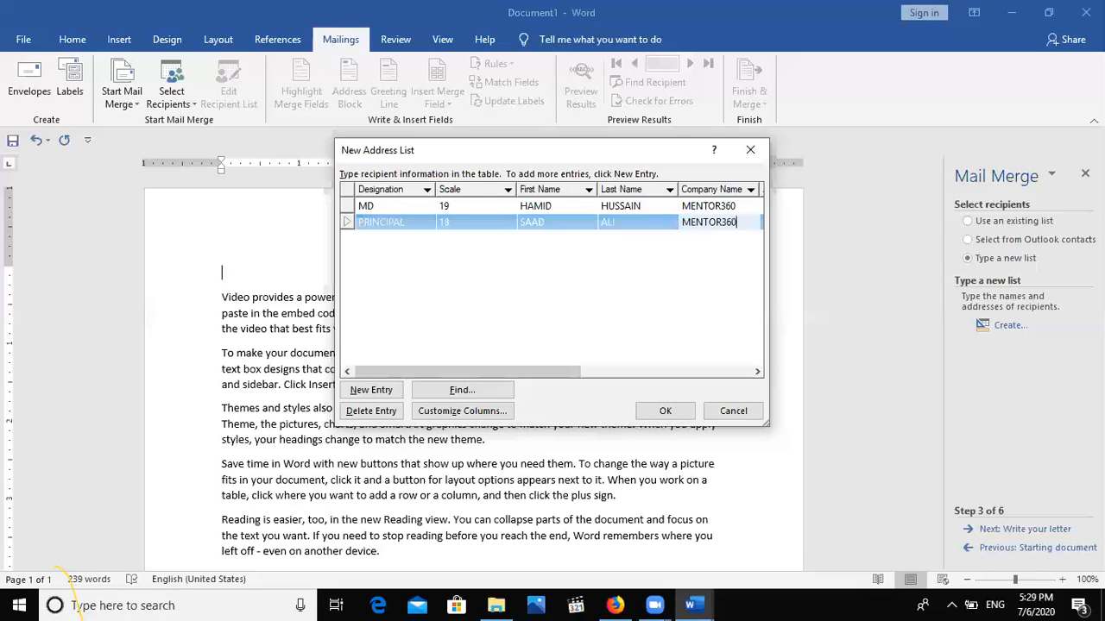
Fill in the second recipient's address, city, country PAKISTAN and home phone, then add a new entry.
{"action": "key", "text": "Tab"}
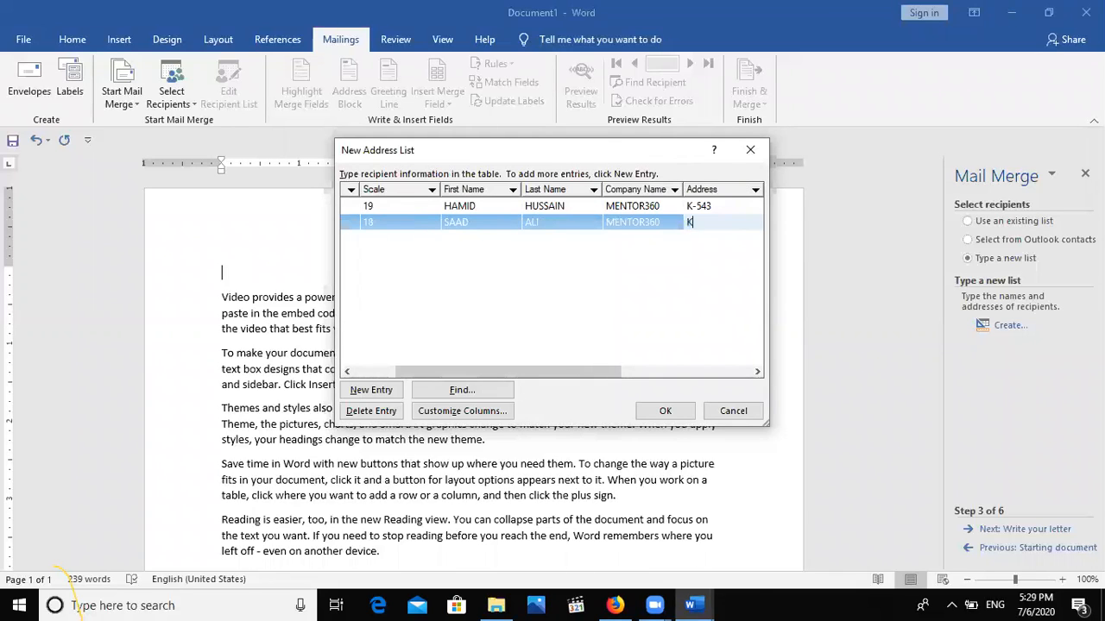
{"action": "key", "text": "Tab"}
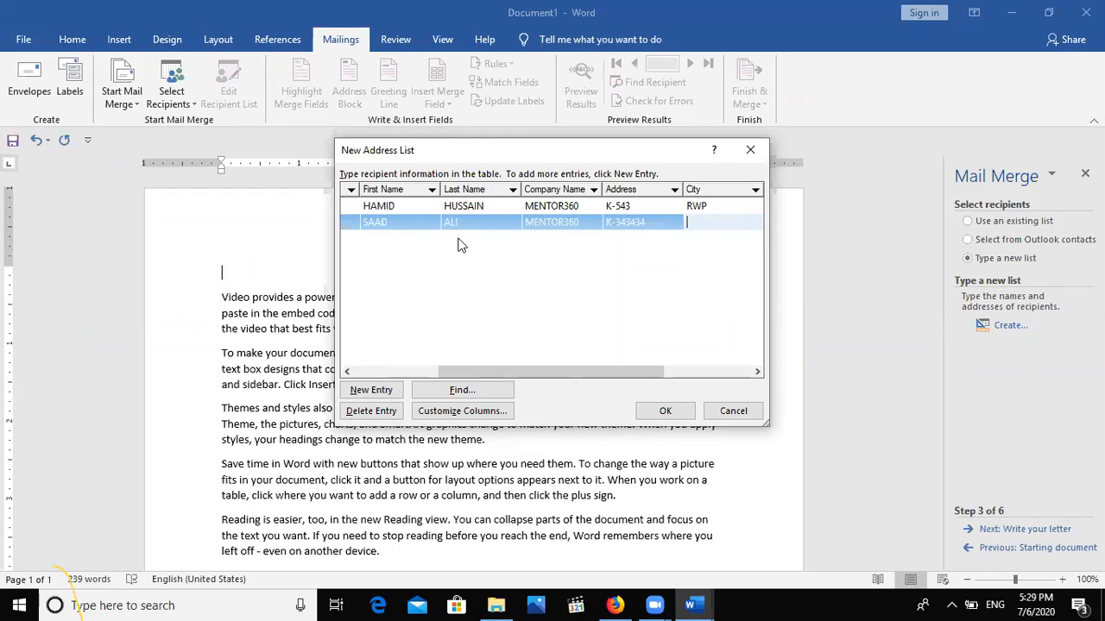
{"action": "key", "text": "Tab"}
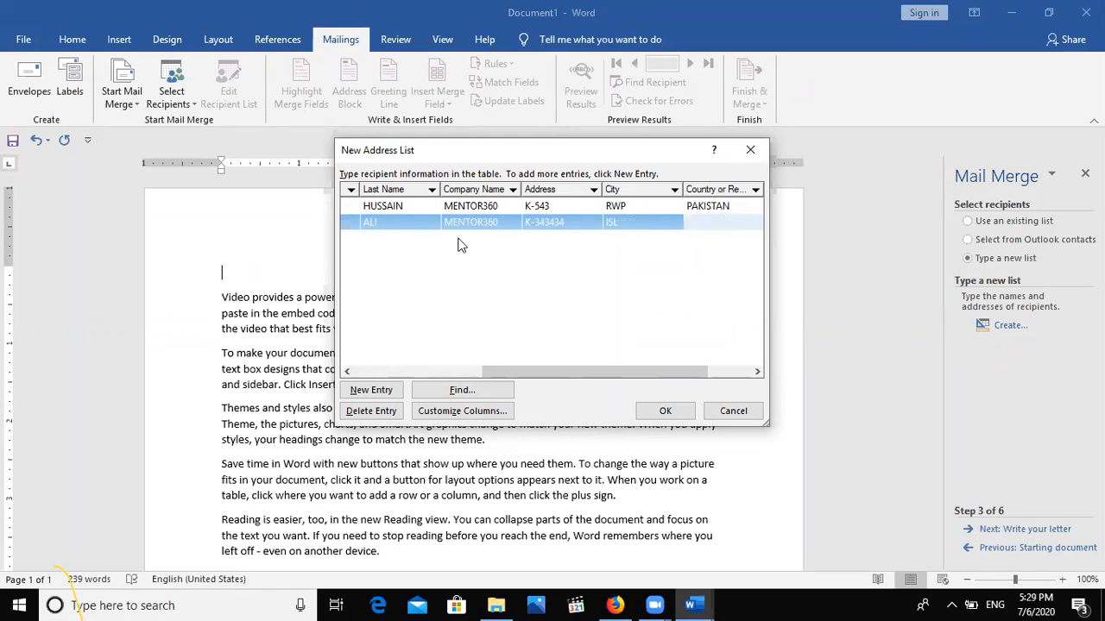
{"action": "type", "text": "PAKISTAN"}
{"action": "key", "text": "Tab"}
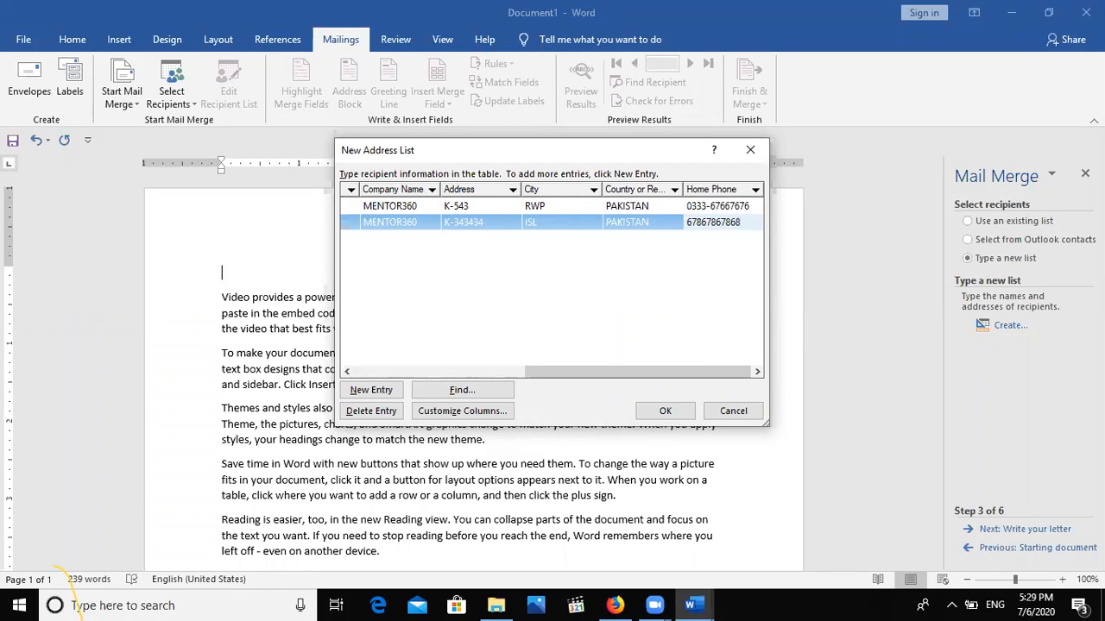
{"action": "key", "text": "alt+n"}
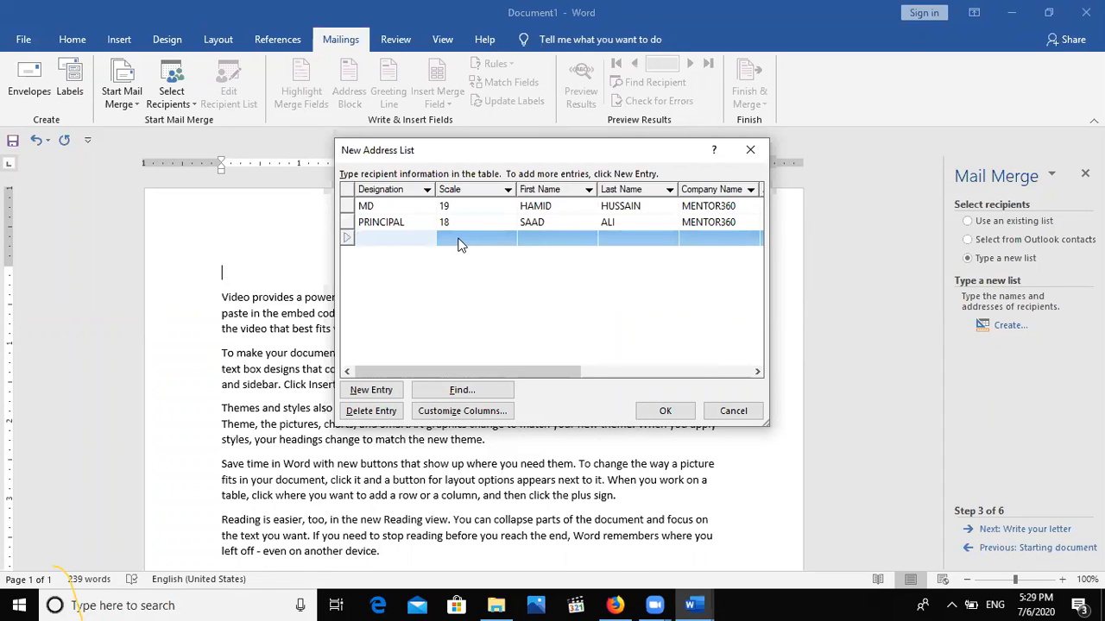
Enter the third recipient's Designation V.PRI, Scale 17, first and last name, and company MENTOR.
{"action": "type", "text": "V"}
{"action": "type", "text": ".PRO"}
{"action": "key", "text": "BackSpace"}
{"action": "type", "text": "I"}
{"action": "left_click", "coordinate": [459, 239]}
{"action": "type", "text": "17"}
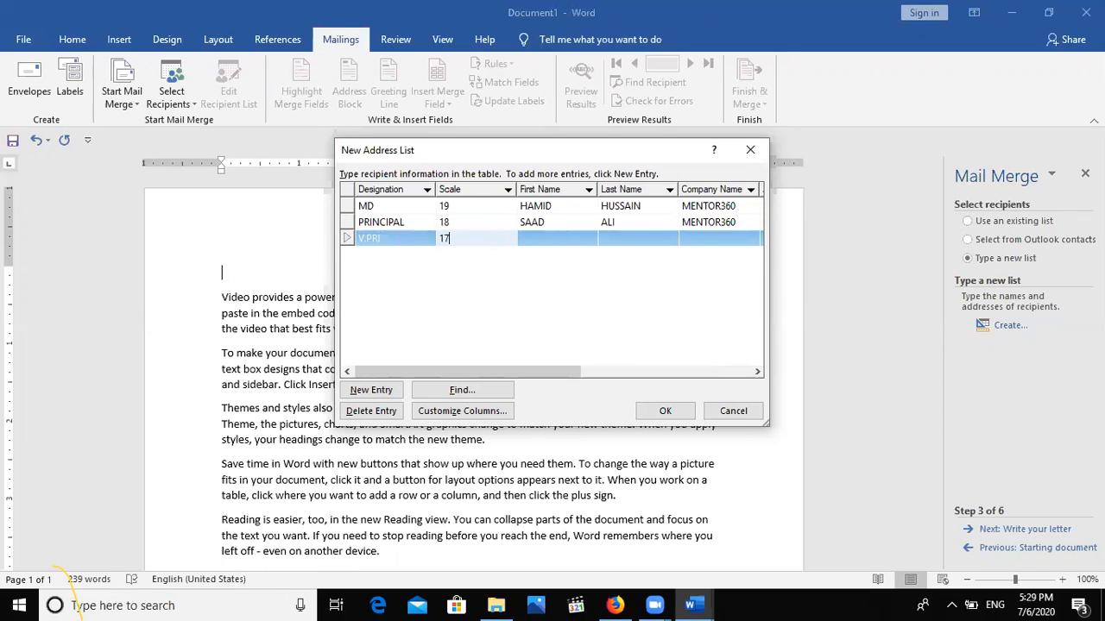
{"action": "key", "text": "Tab"}
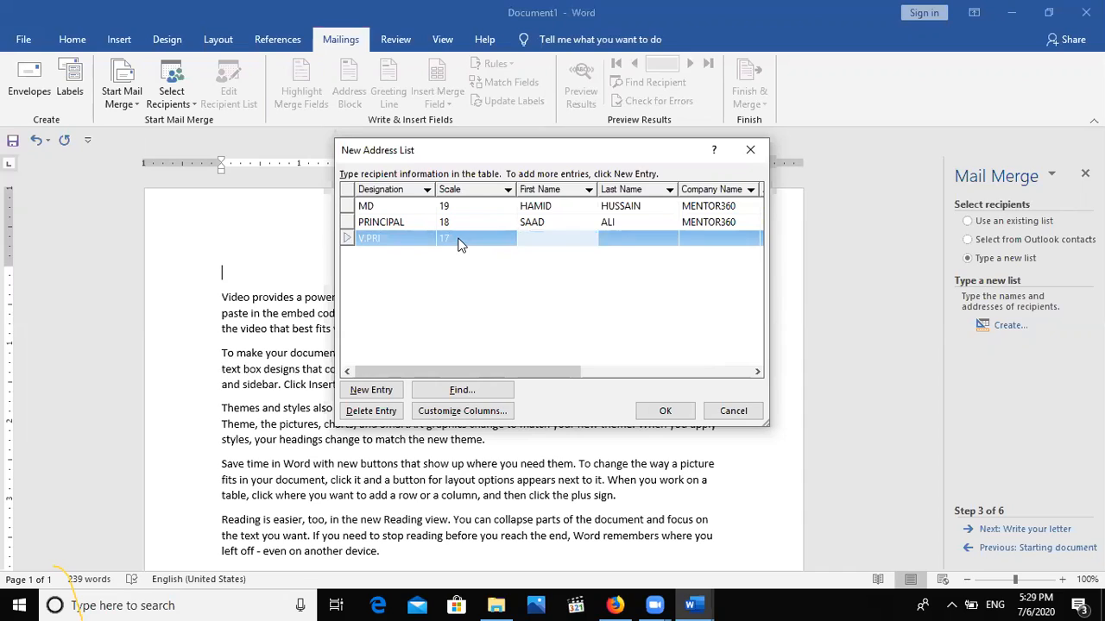
{"action": "key", "text": "Tab"}
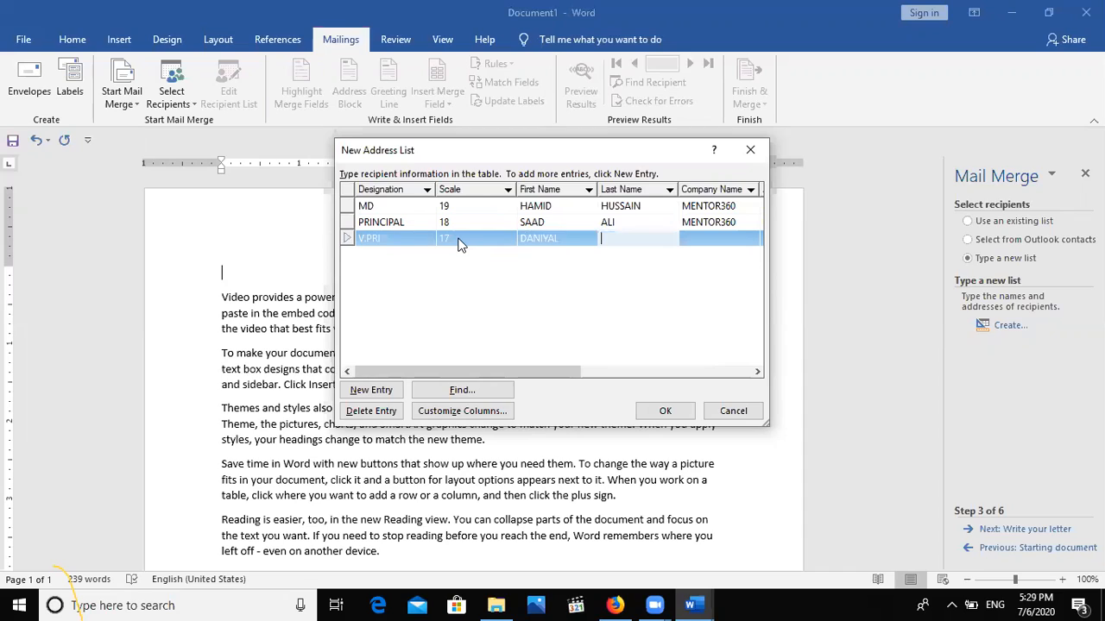
{"action": "key", "text": "Tab"}
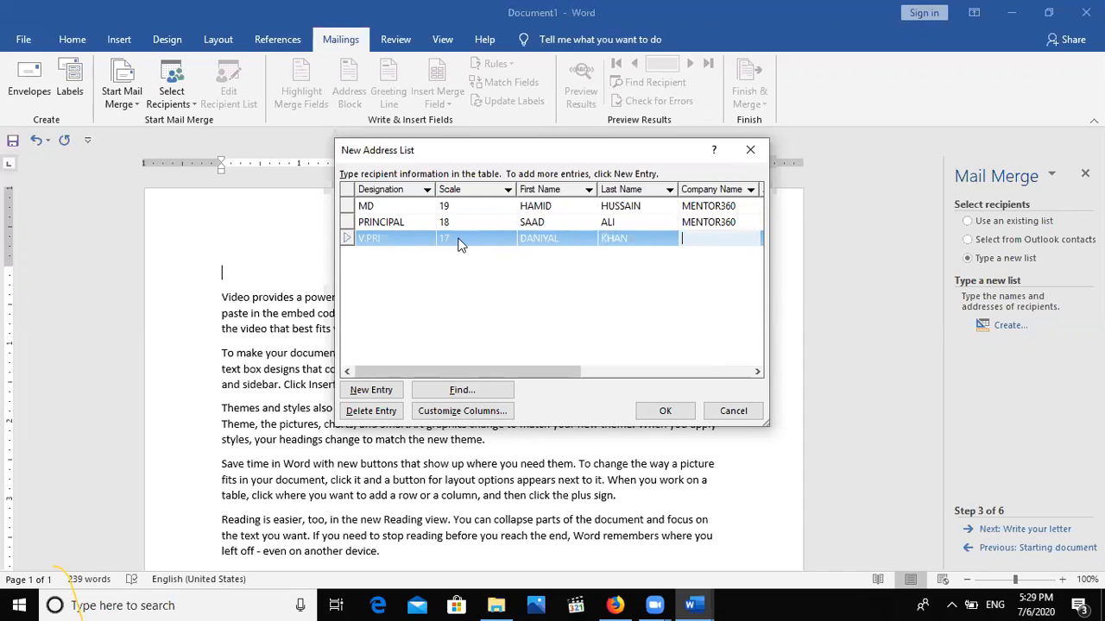
{"action": "type", "text": "MENTOR"}
Fill in the third recipient's address, city, country PAKISTAN and home phone, then confirm the list.
{"action": "key", "text": "Tab"}
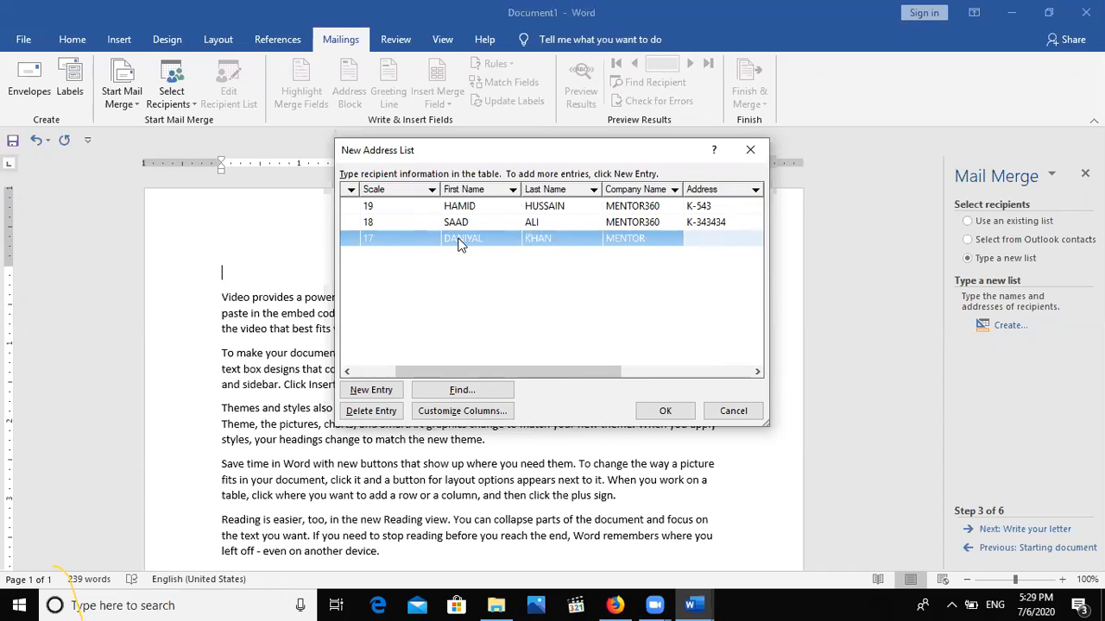
{"action": "key", "text": "Tab"}
{"action": "key", "text": "Tab"}
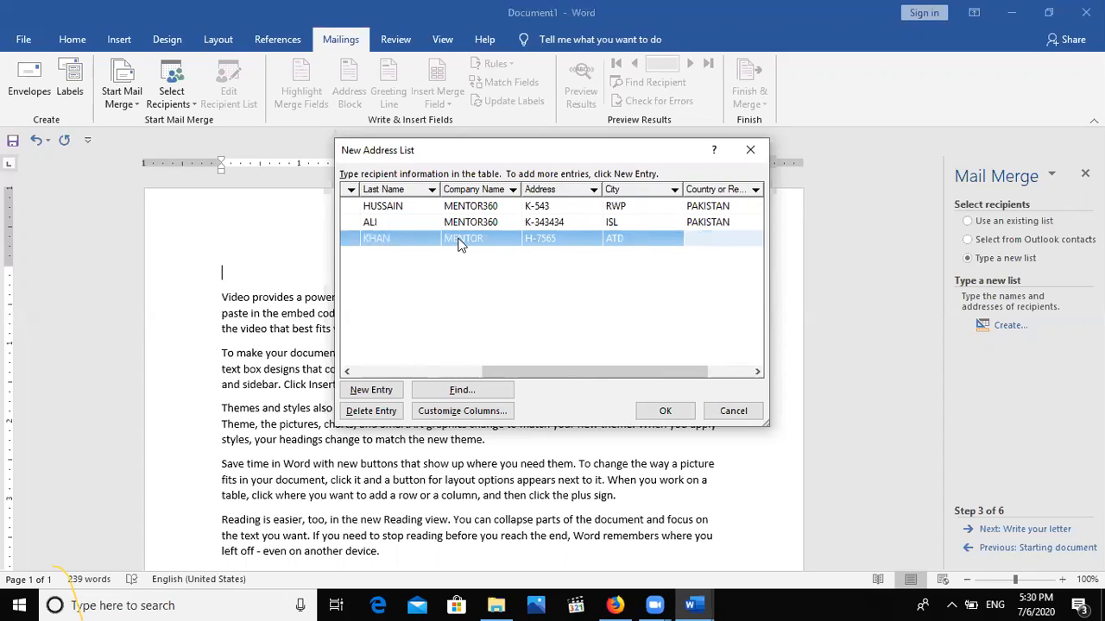
{"action": "type", "text": "PAKISTAN"}
{"action": "key", "text": "Tab"}
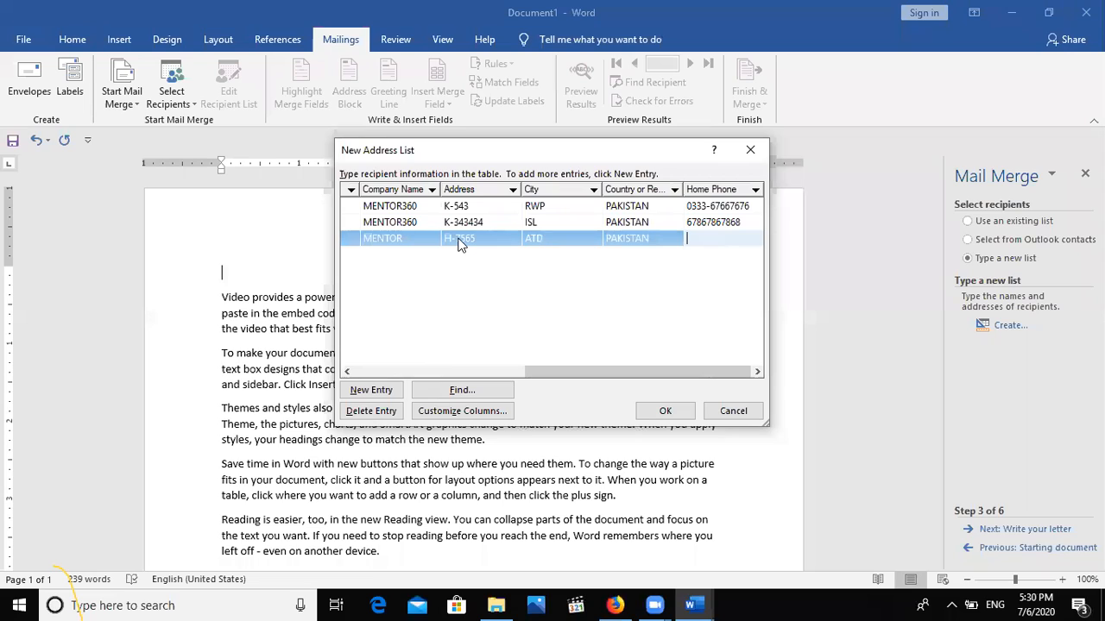
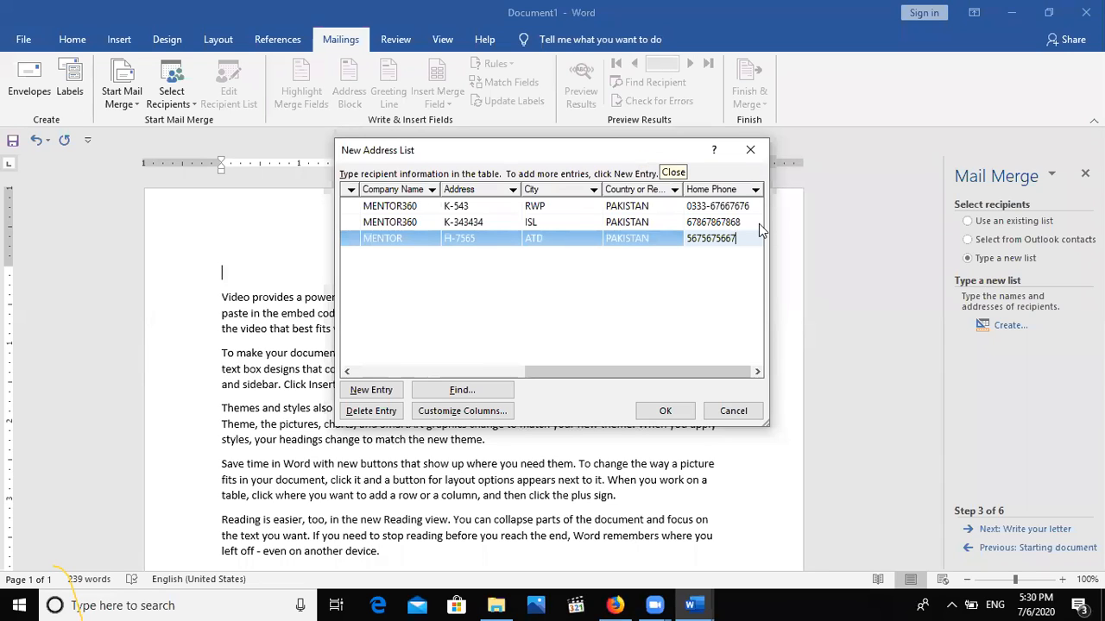
{"action": "left_click", "coordinate": [665, 410]}
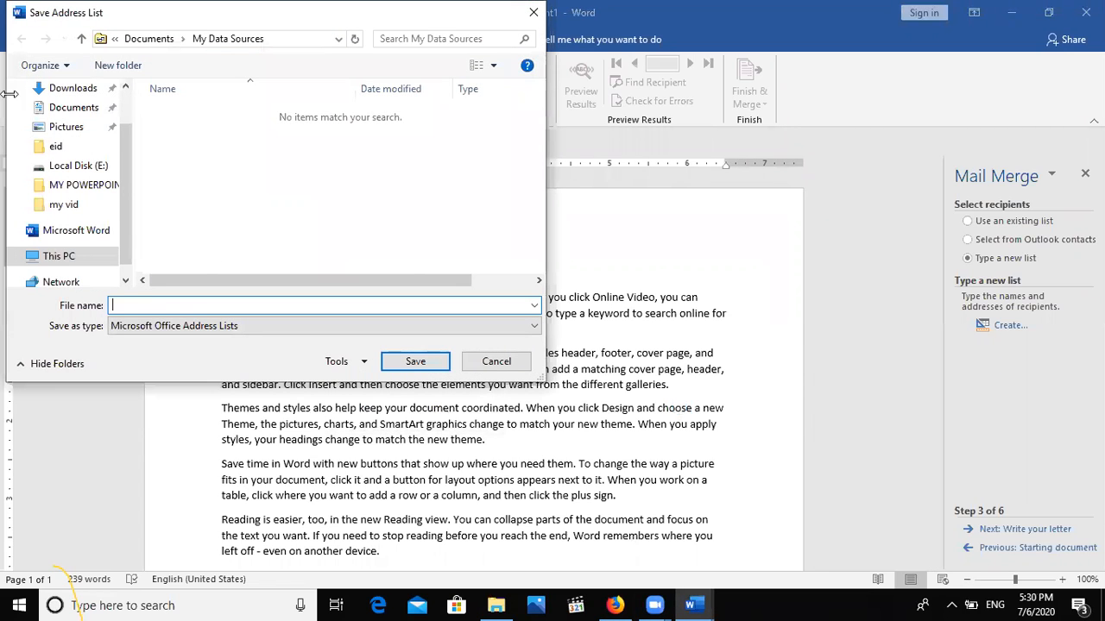
Save the address list as WWW on the Desktop and accept it as the merge recipient list.
{"action": "left_click", "coordinate": [124, 104]}
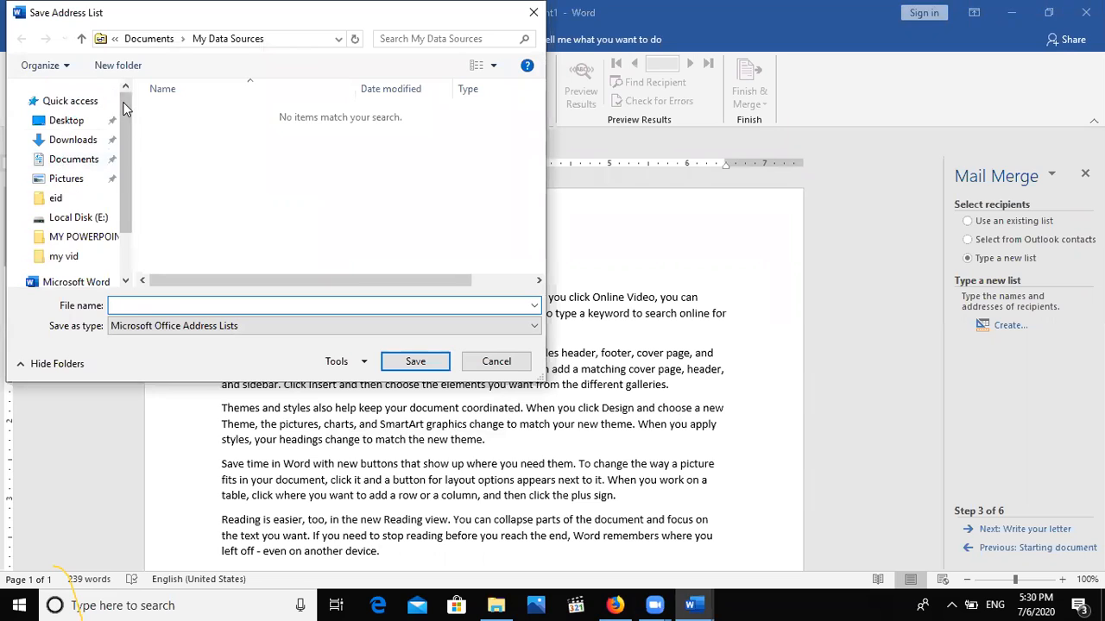
{"action": "left_click", "coordinate": [67, 126]}
{"action": "left_click", "coordinate": [202, 305]}
{"action": "left_click", "coordinate": [202, 306]}
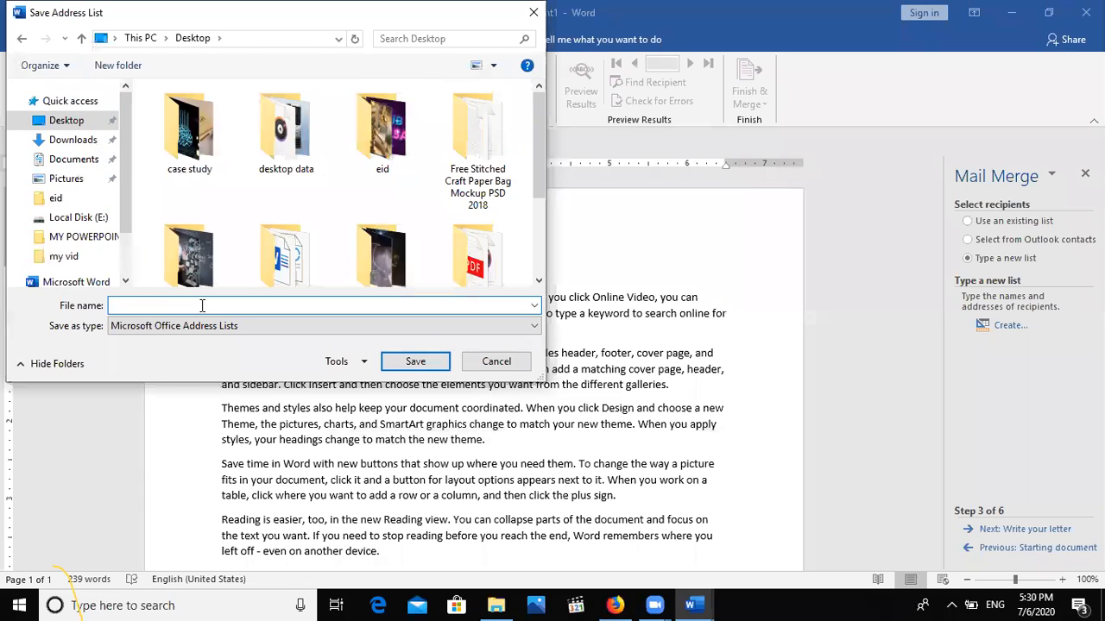
{"action": "type", "text": "WWW"}
{"action": "left_click", "coordinate": [419, 361]}
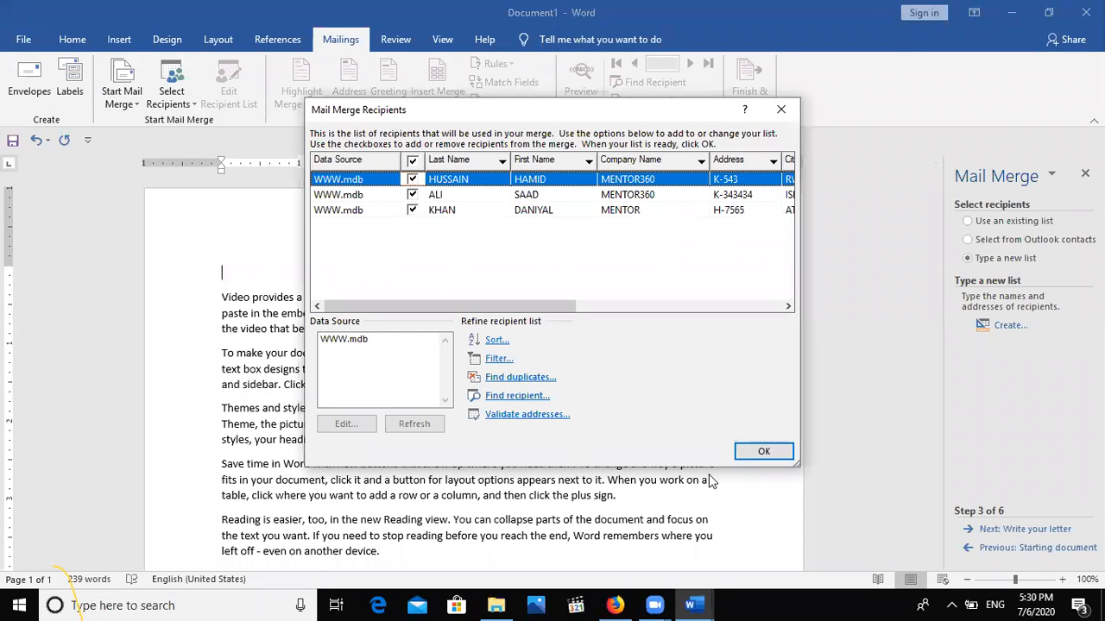
{"action": "left_click", "coordinate": [759, 452]}
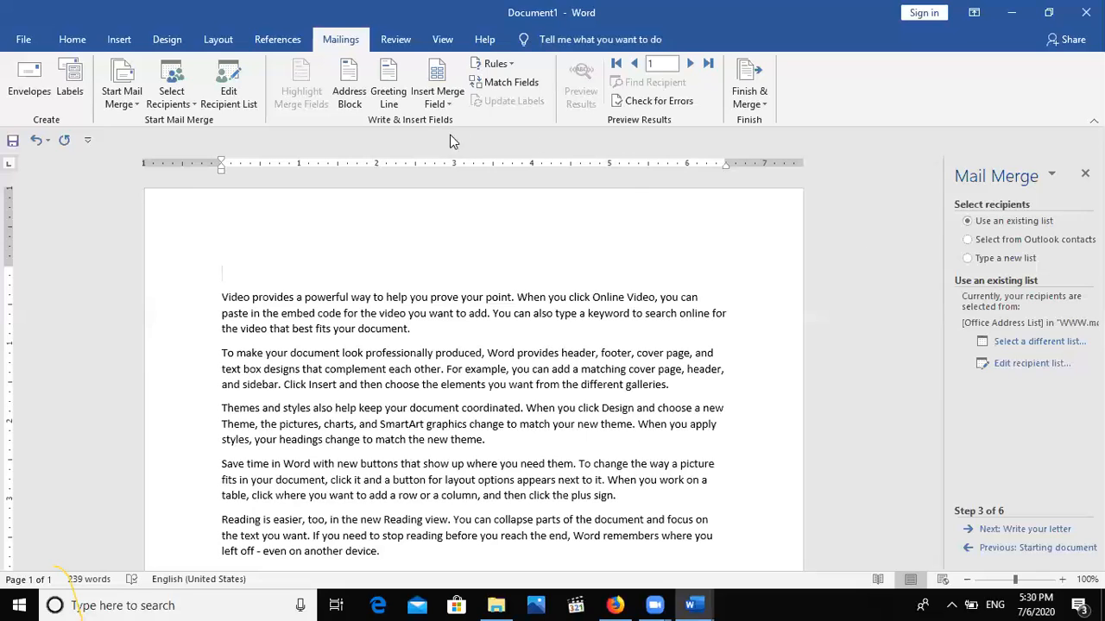
Insert the Designation and Scale merge fields on separate lines of the letter.
{"action": "left_click", "coordinate": [424, 97]}
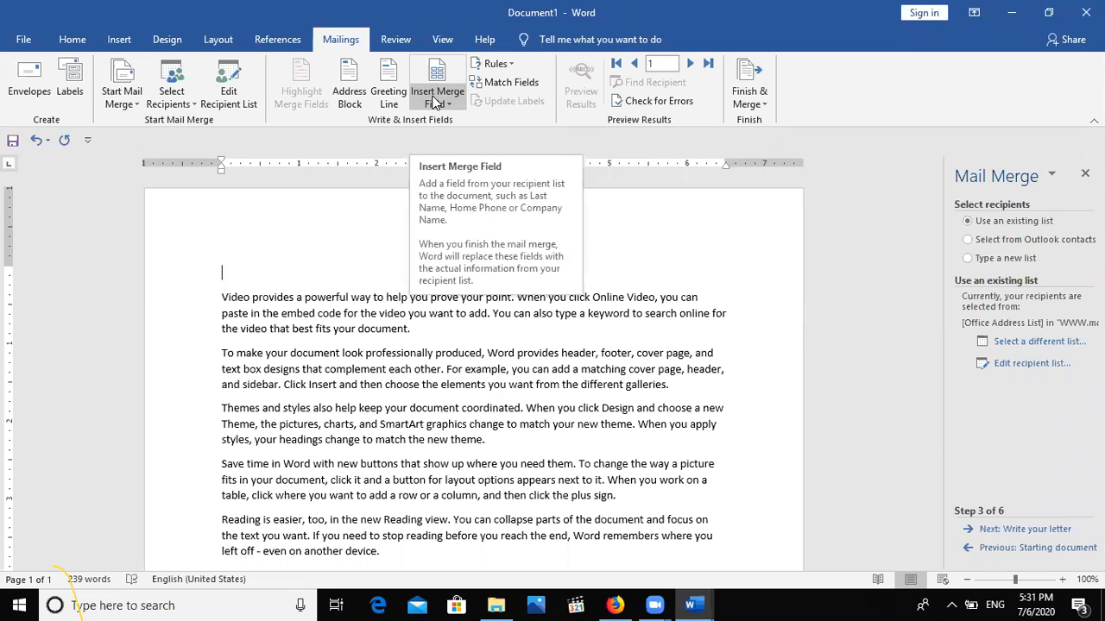
{"action": "left_click", "coordinate": [435, 102]}
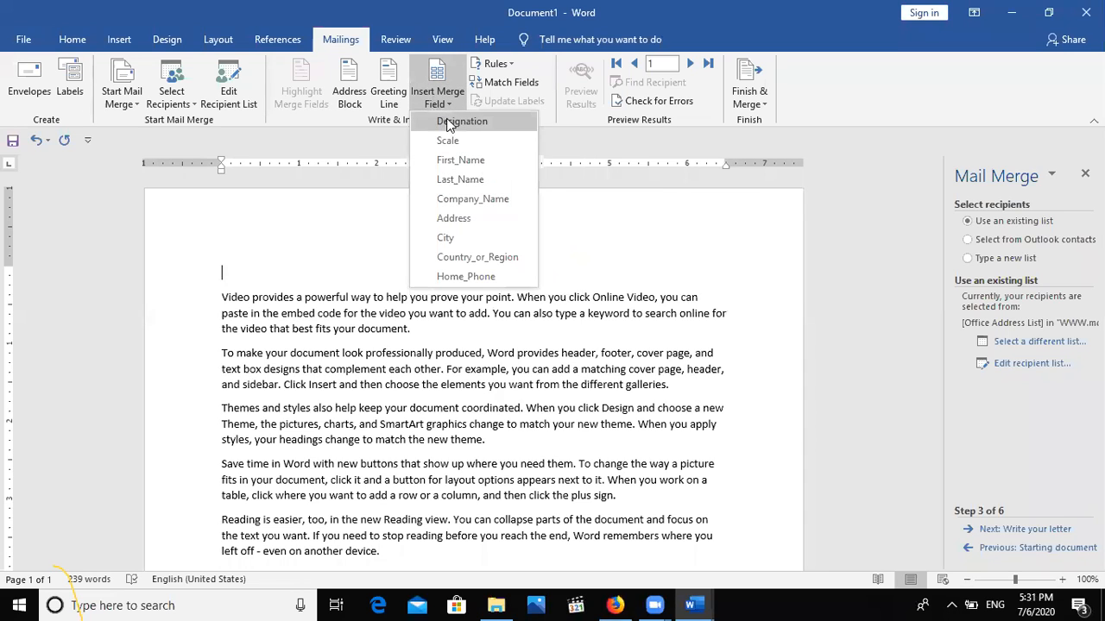
{"action": "left_click", "coordinate": [447, 120]}
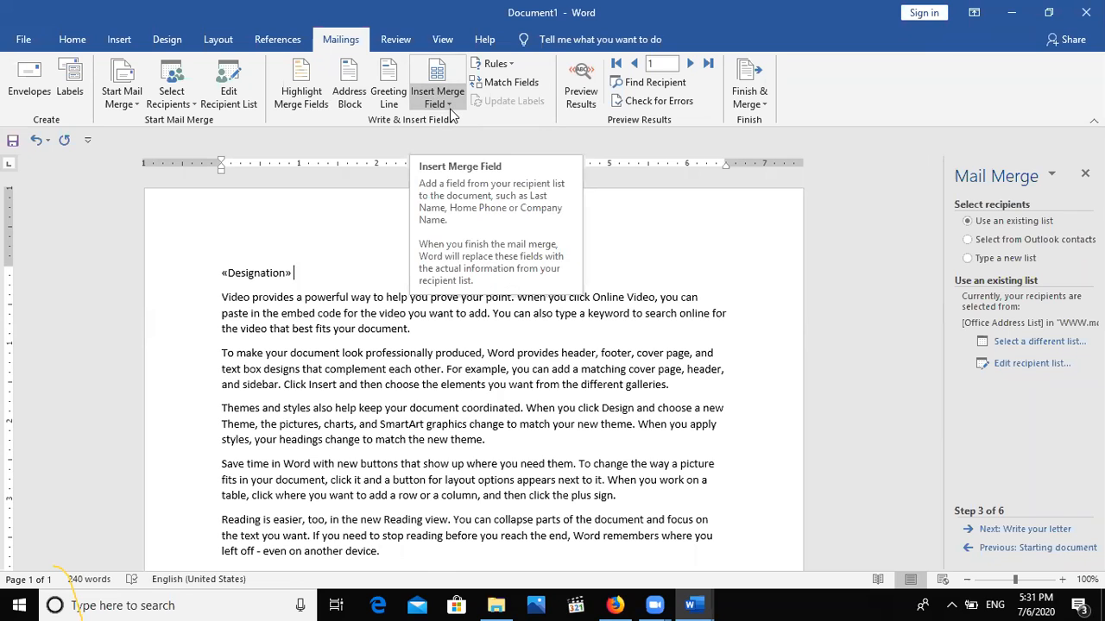
{"action": "key", "text": "Return"}
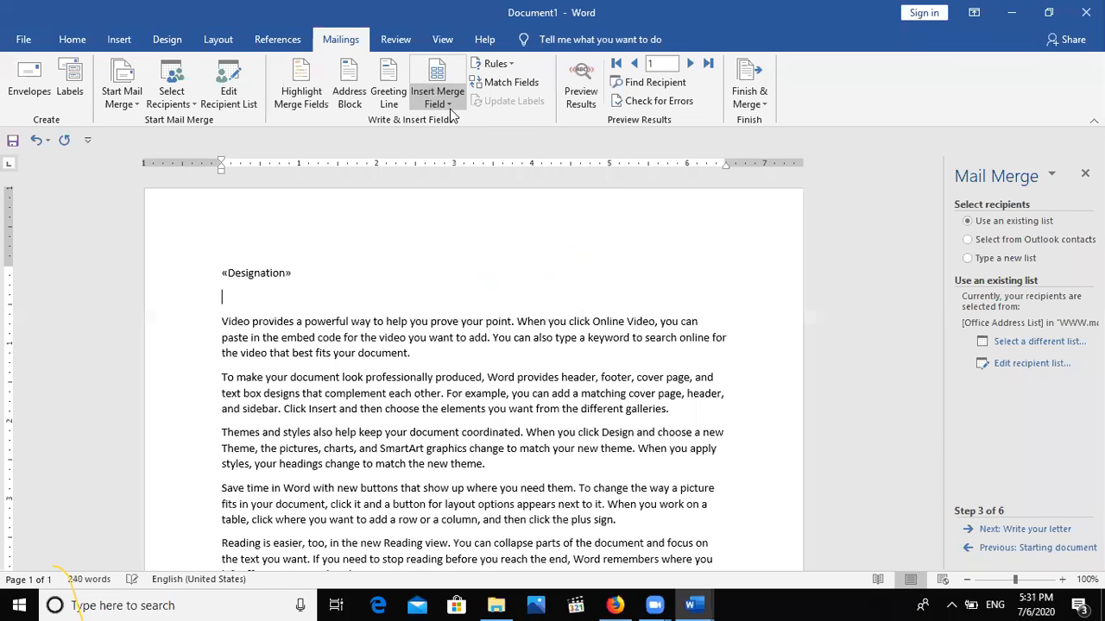
{"action": "left_click", "coordinate": [442, 104]}
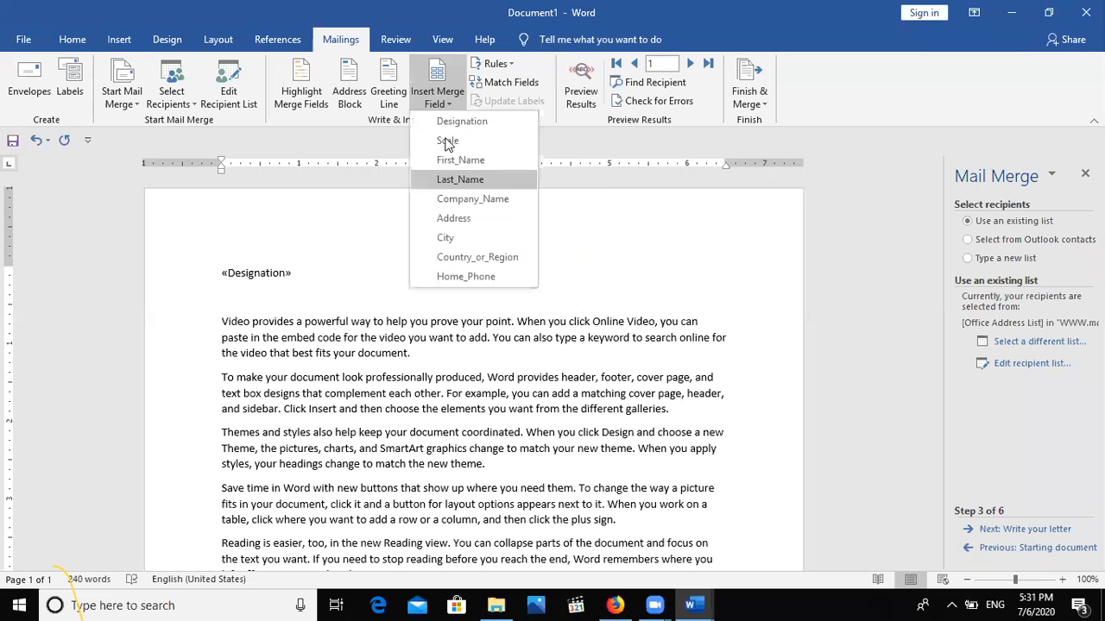
{"action": "left_click", "coordinate": [448, 143]}
{"action": "key", "text": "Return"}
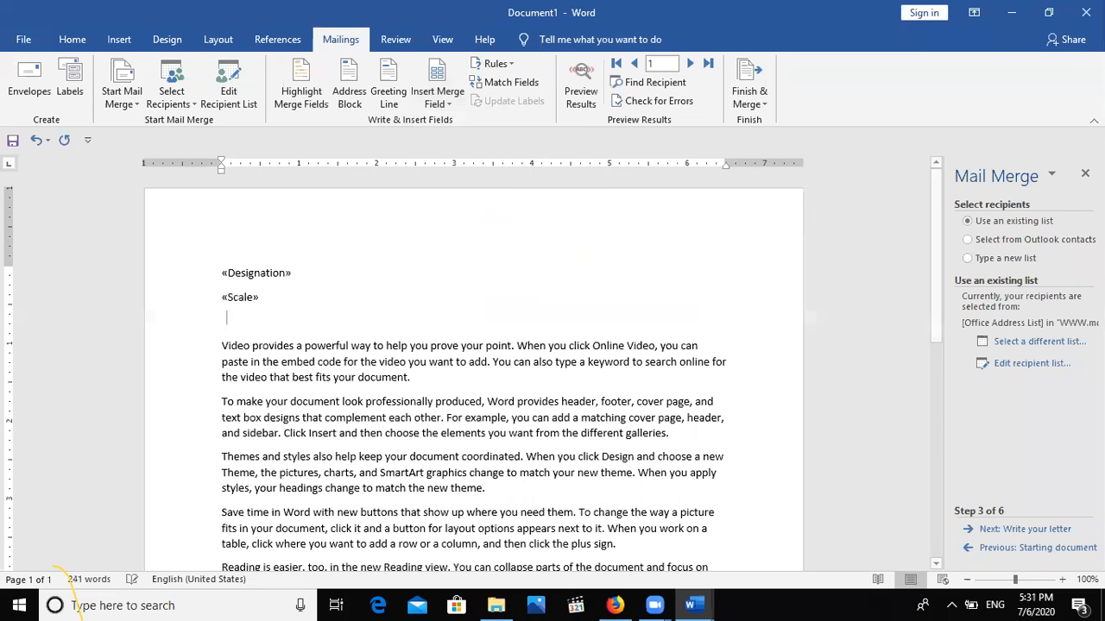
Add a First_Name Last_Name line, then the Company_Name field followed by a new line.
{"action": "left_click", "coordinate": [442, 98]}
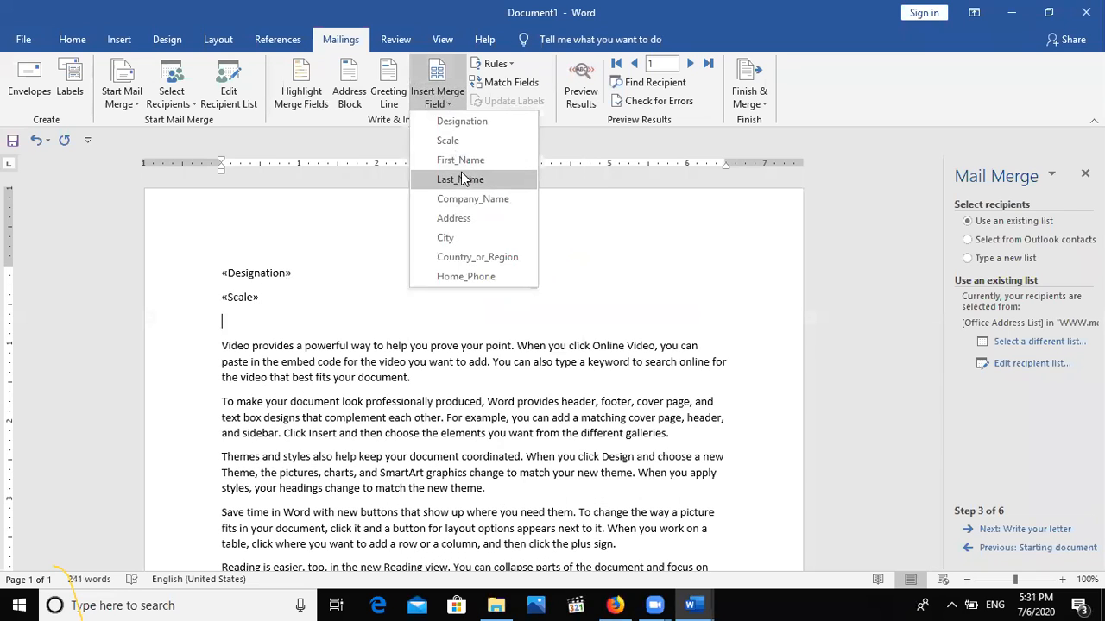
{"action": "left_click", "coordinate": [461, 162]}
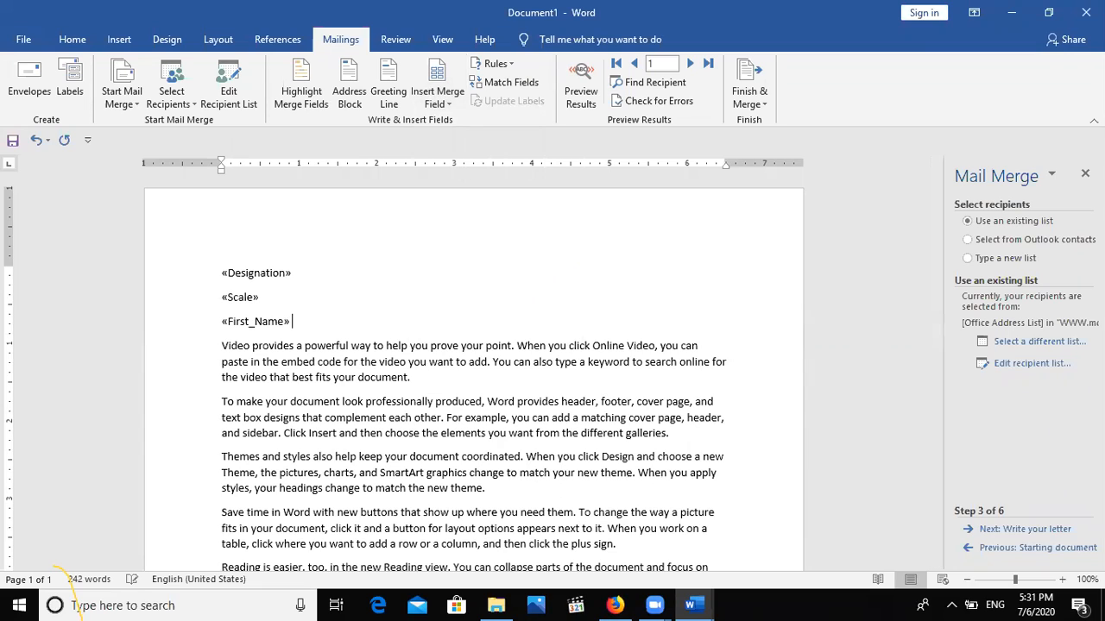
{"action": "left_click", "coordinate": [435, 108]}
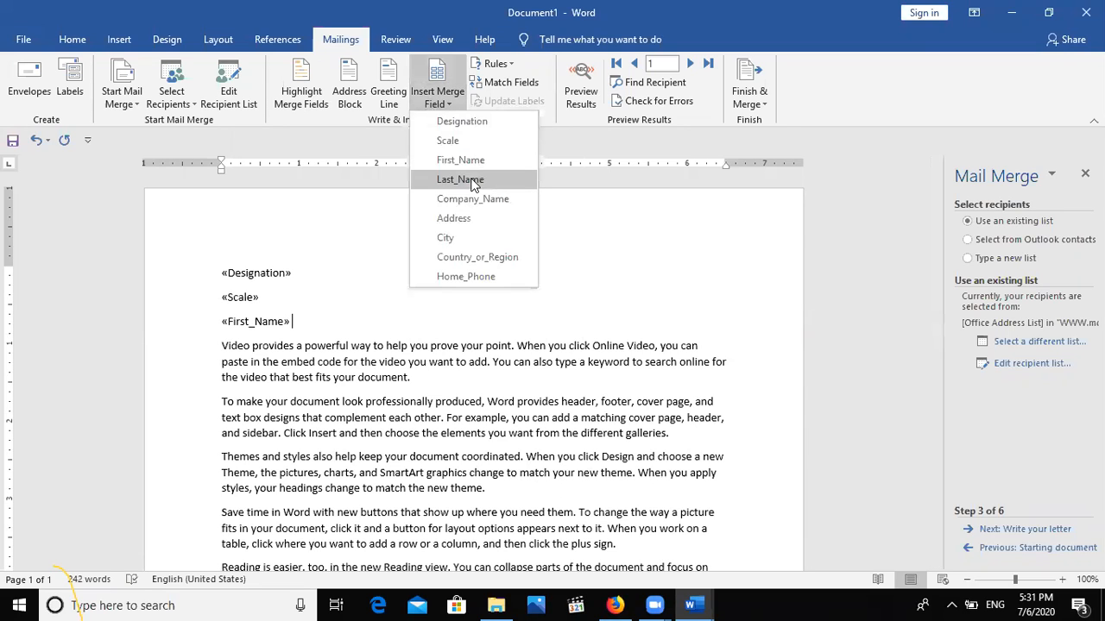
{"action": "left_click", "coordinate": [463, 179]}
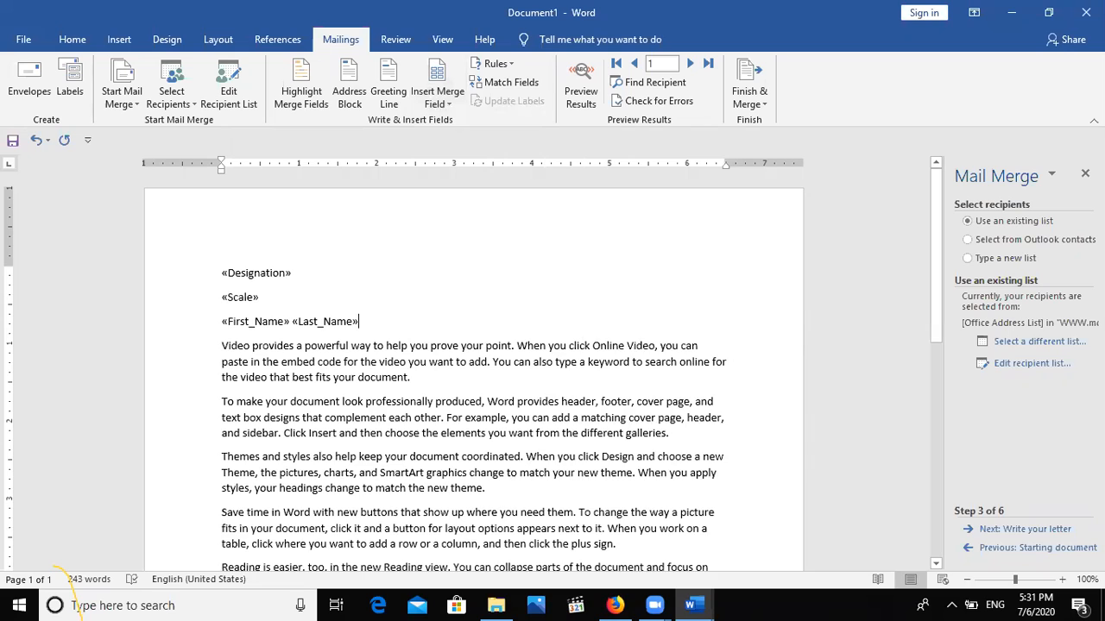
{"action": "key", "text": "Return"}
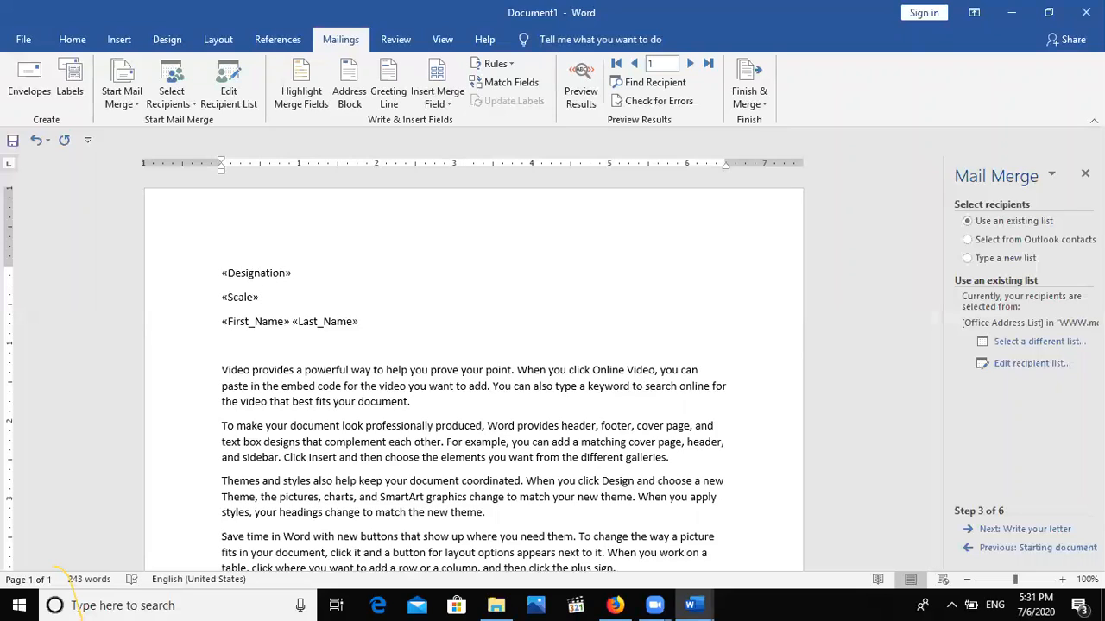
{"action": "left_click", "coordinate": [437, 103]}
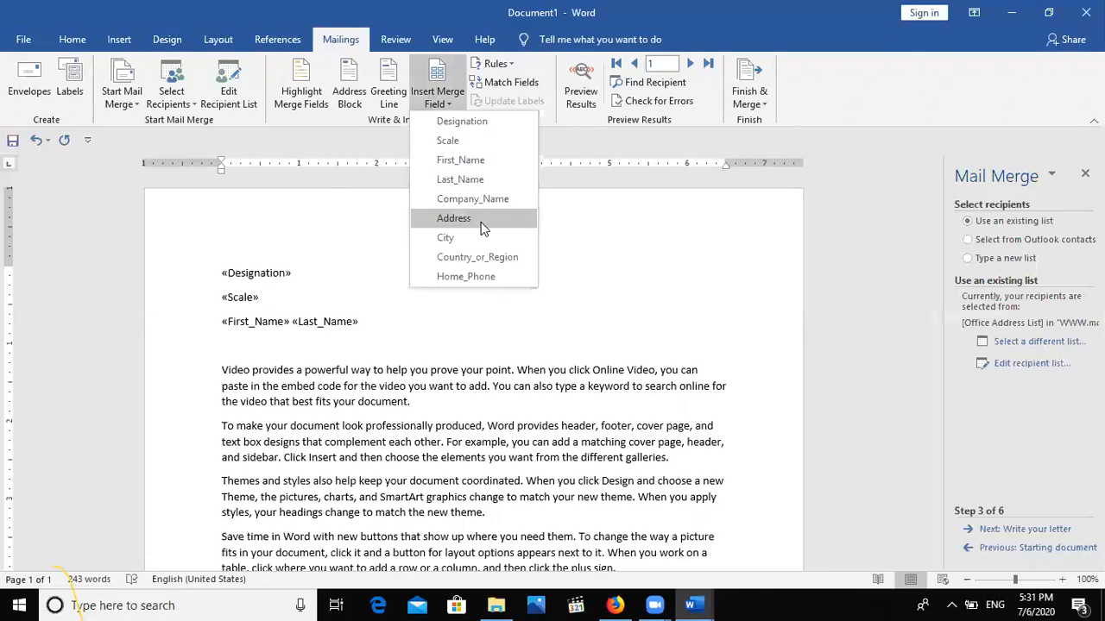
{"action": "left_click", "coordinate": [473, 201]}
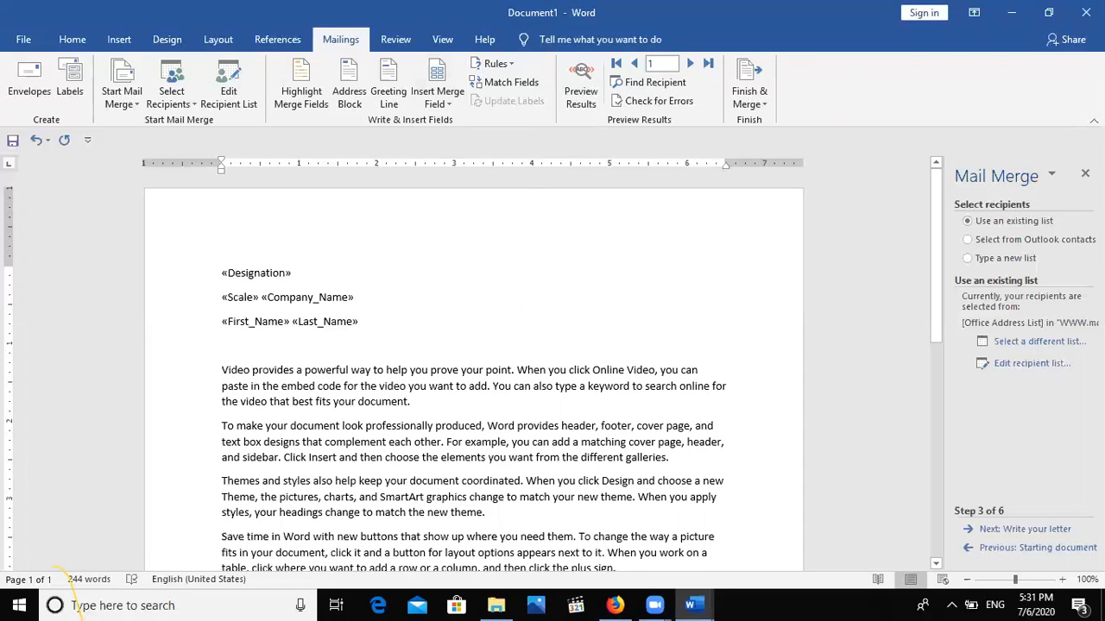
{"action": "key", "text": "Return"}
Add an «Address» «City» «Country_or_Region» line and a «Home_Phone» line below it.
{"action": "left_click", "coordinate": [430, 104]}
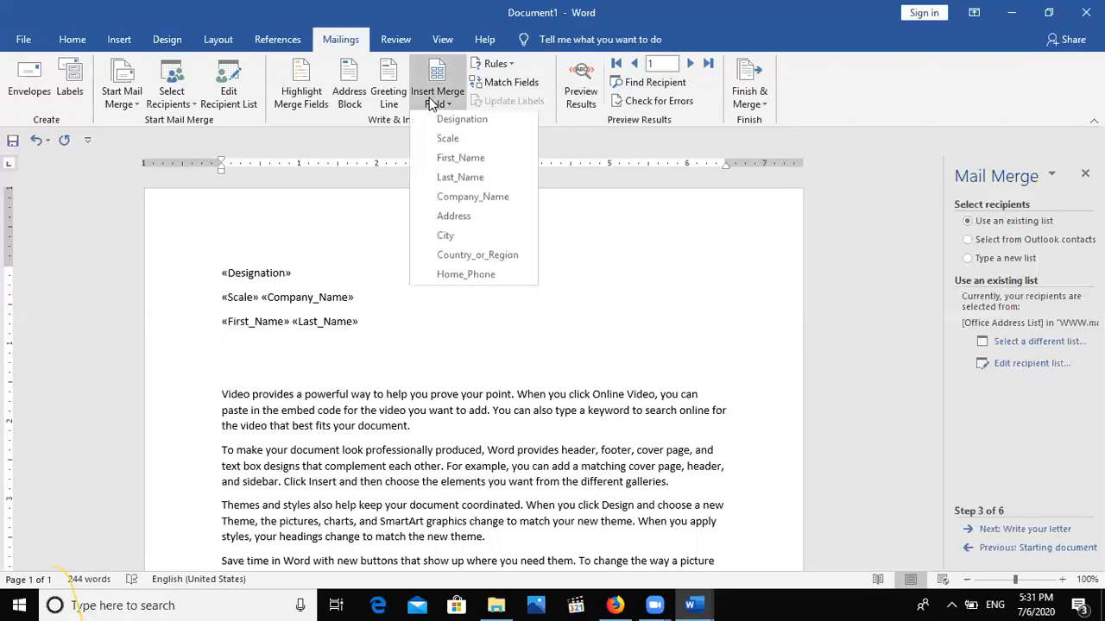
{"action": "left_click", "coordinate": [473, 220]}
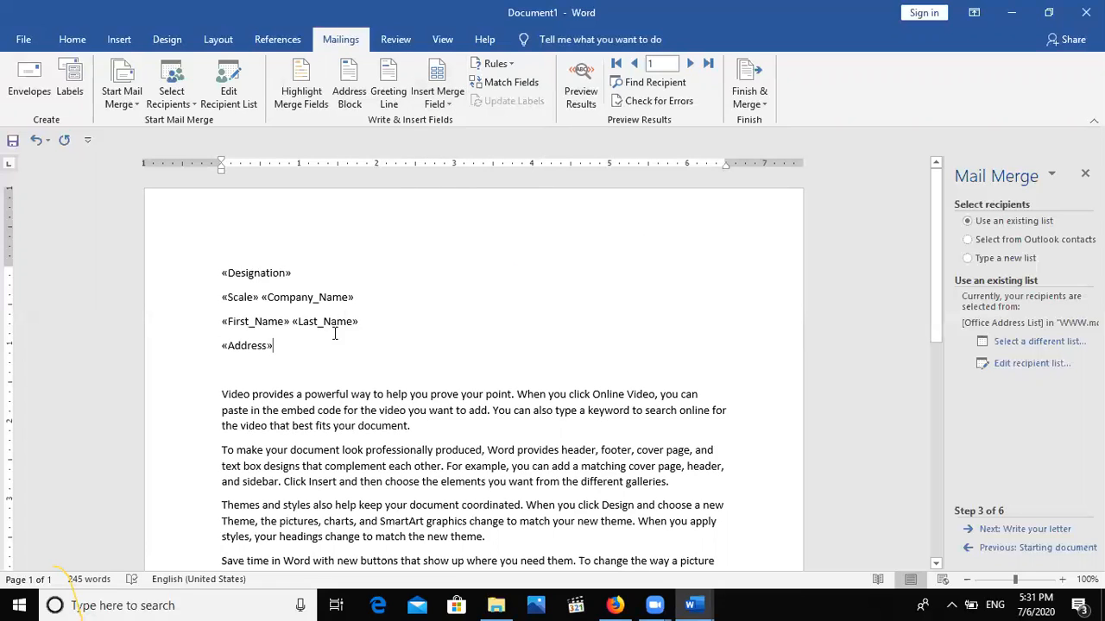
{"action": "left_click", "coordinate": [434, 102]}
{"action": "left_click", "coordinate": [476, 236]}
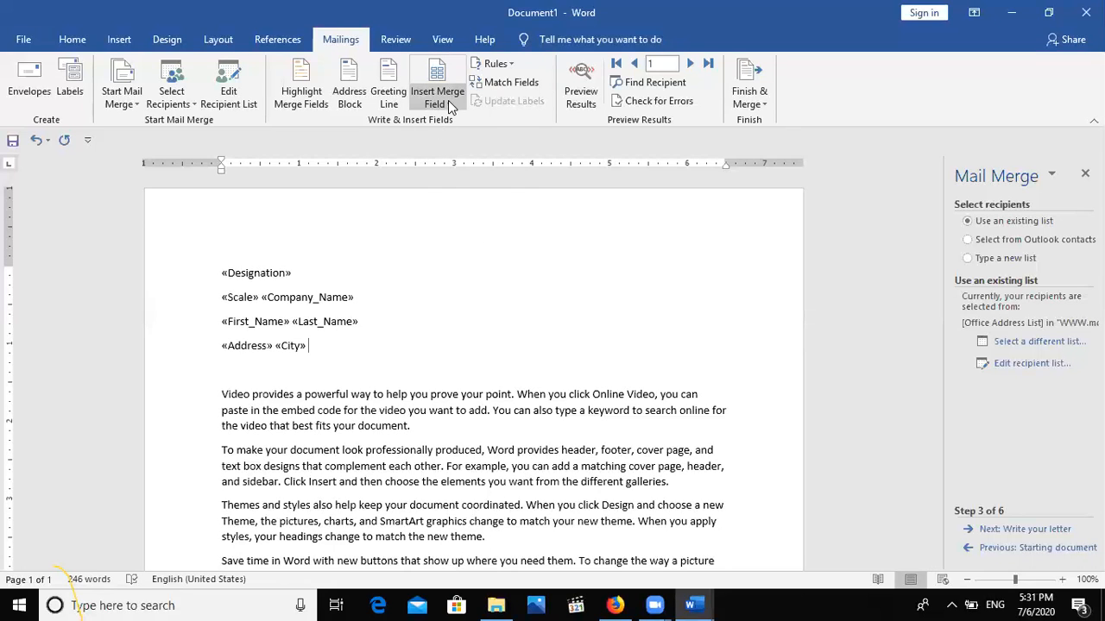
{"action": "left_click", "coordinate": [448, 100]}
{"action": "left_click", "coordinate": [481, 256]}
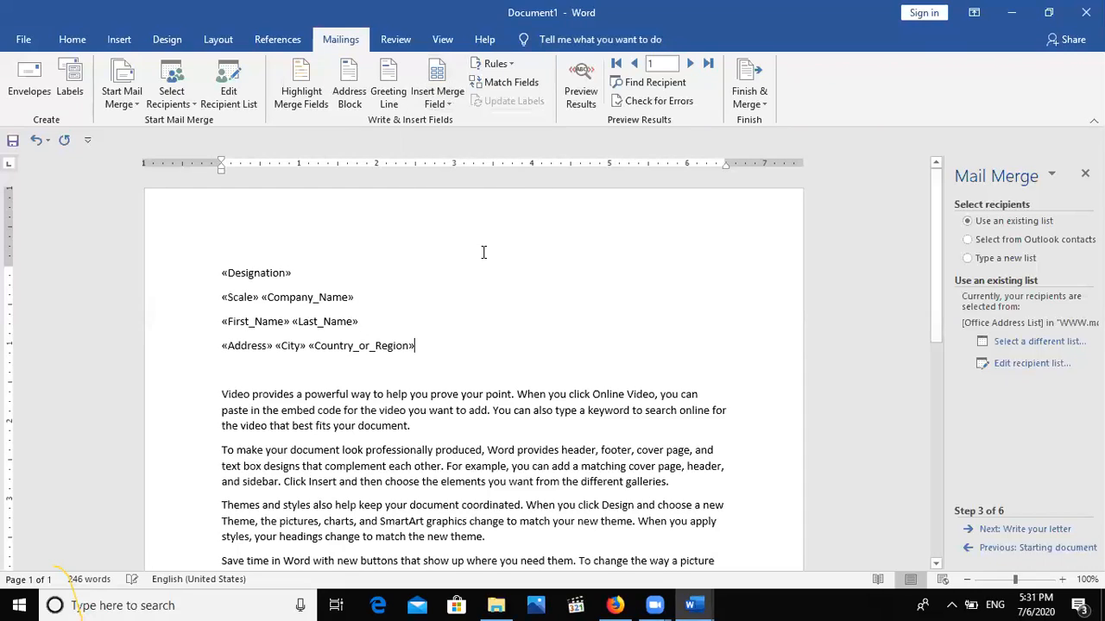
{"action": "key", "text": "Return"}
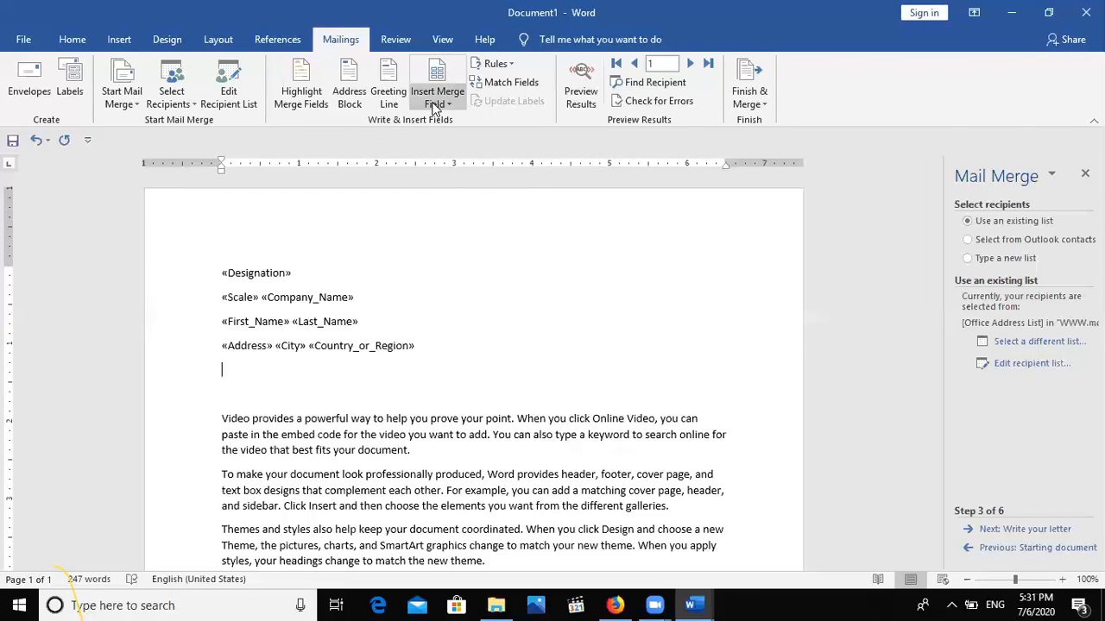
{"action": "left_click", "coordinate": [438, 102]}
{"action": "left_click", "coordinate": [463, 275]}
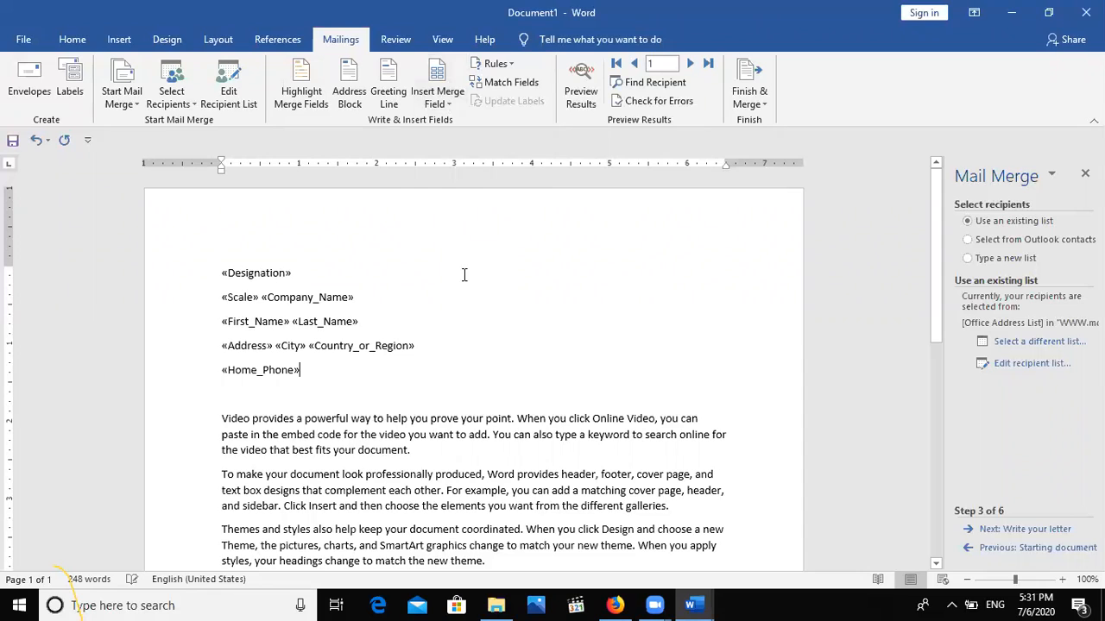
{"action": "left_click", "coordinate": [1005, 531]}
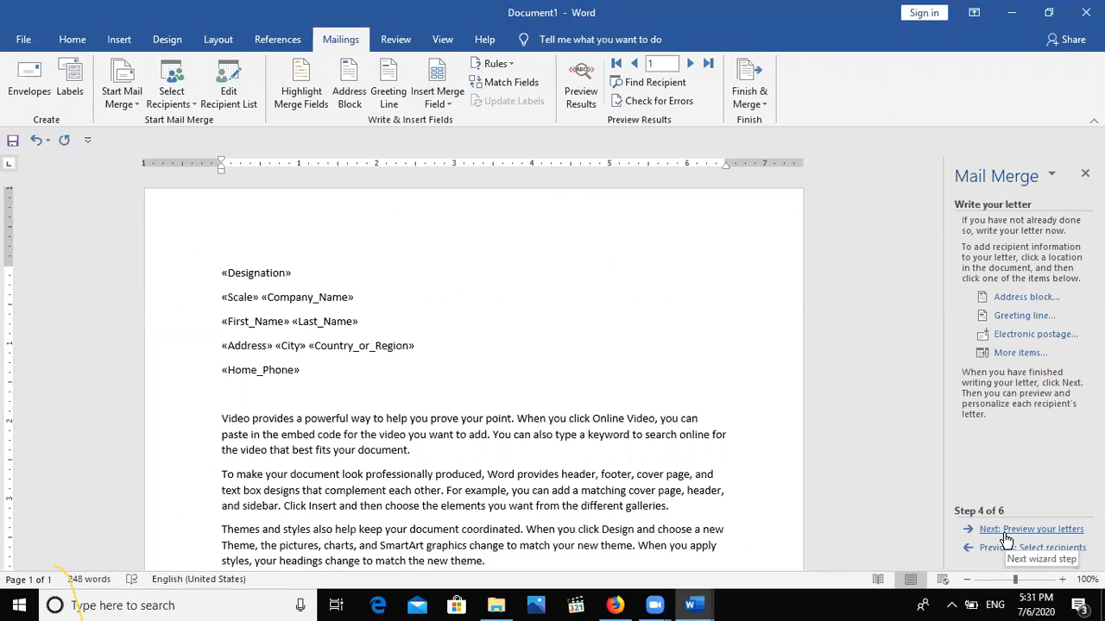
Preview the letter with recipient data, then merge all records into a new editable document.
{"action": "left_click", "coordinate": [1005, 530]}
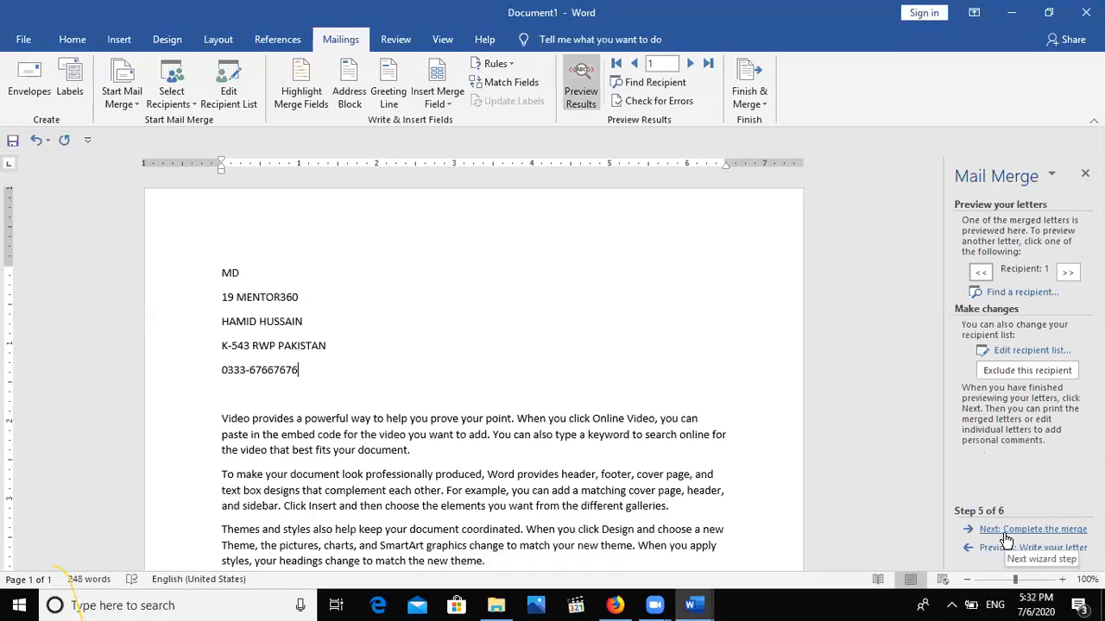
{"action": "left_click", "coordinate": [1005, 532]}
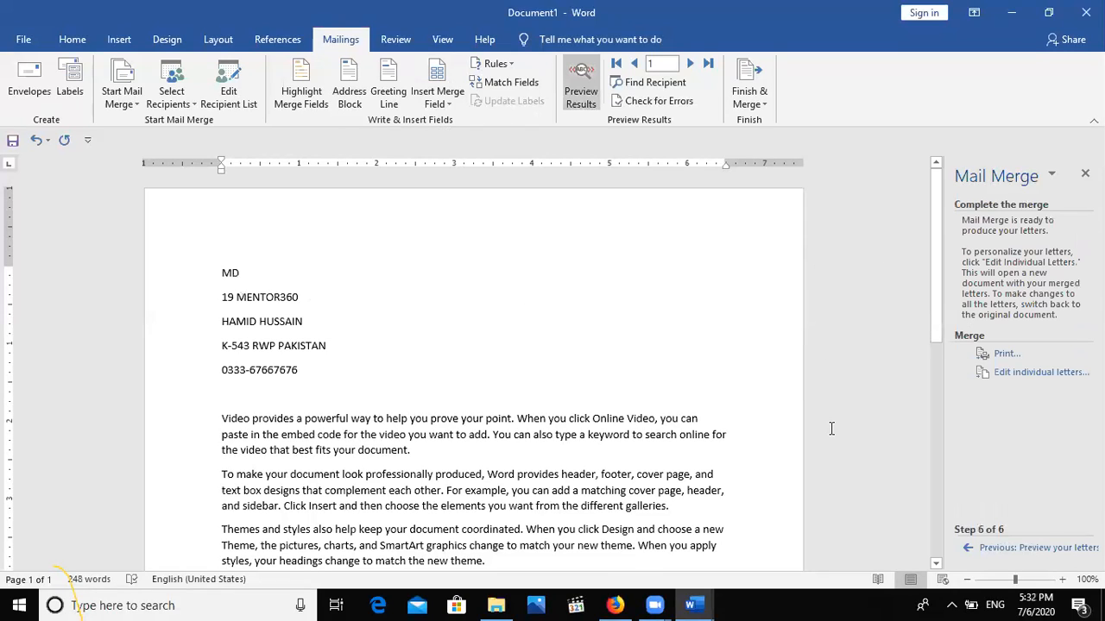
{"action": "left_click", "coordinate": [1006, 377]}
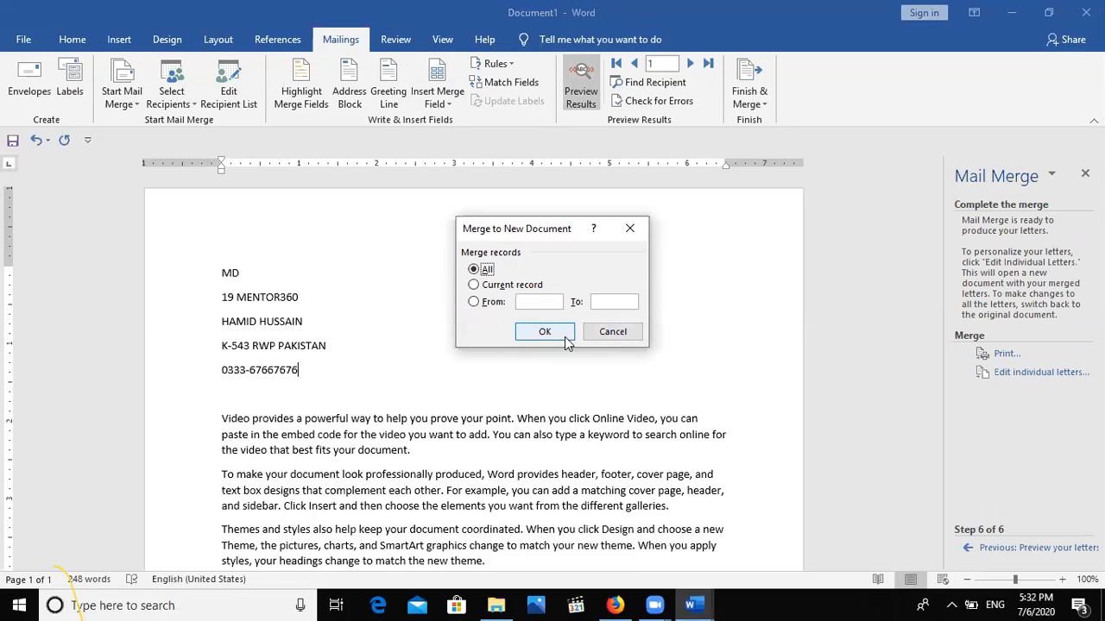
{"action": "left_click", "coordinate": [562, 334]}
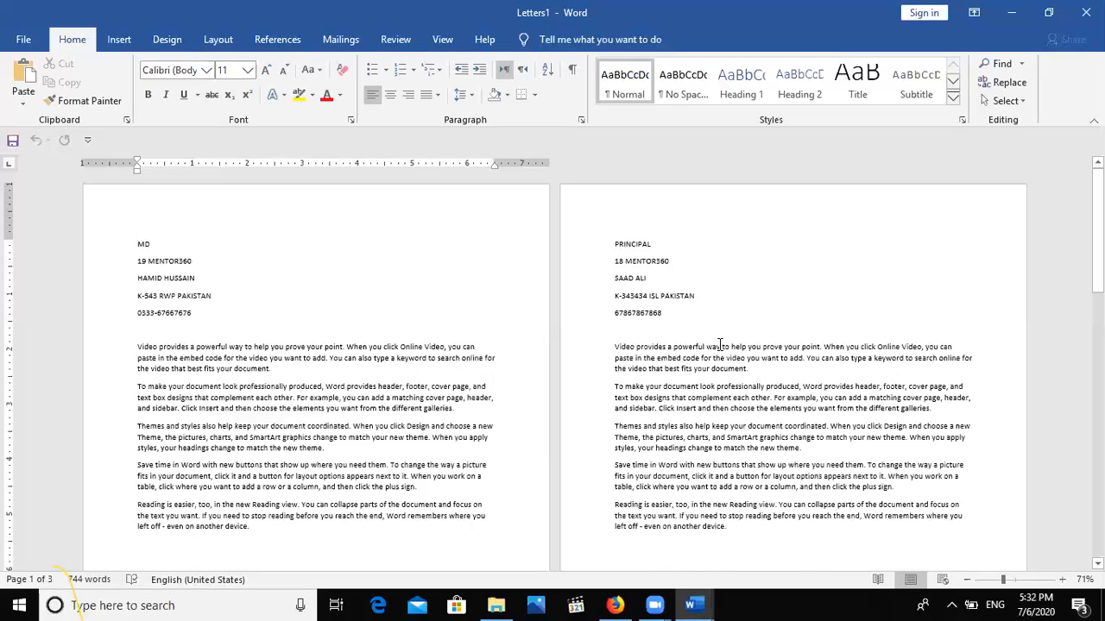
{"action": "scroll", "coordinate": [552, 371], "scroll_direction": "down", "scroll_amount": 10}
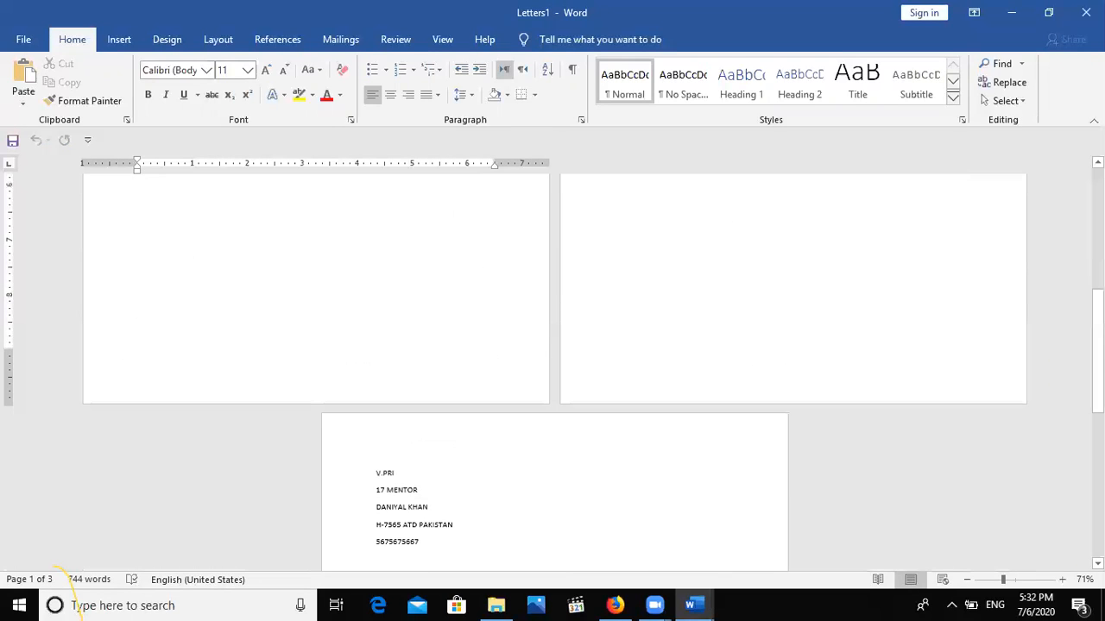
{"action": "scroll", "coordinate": [995, 471], "scroll_direction": "up", "scroll_amount": 5}
{"action": "scroll", "coordinate": [552, 362], "scroll_direction": "up", "scroll_amount": 5}
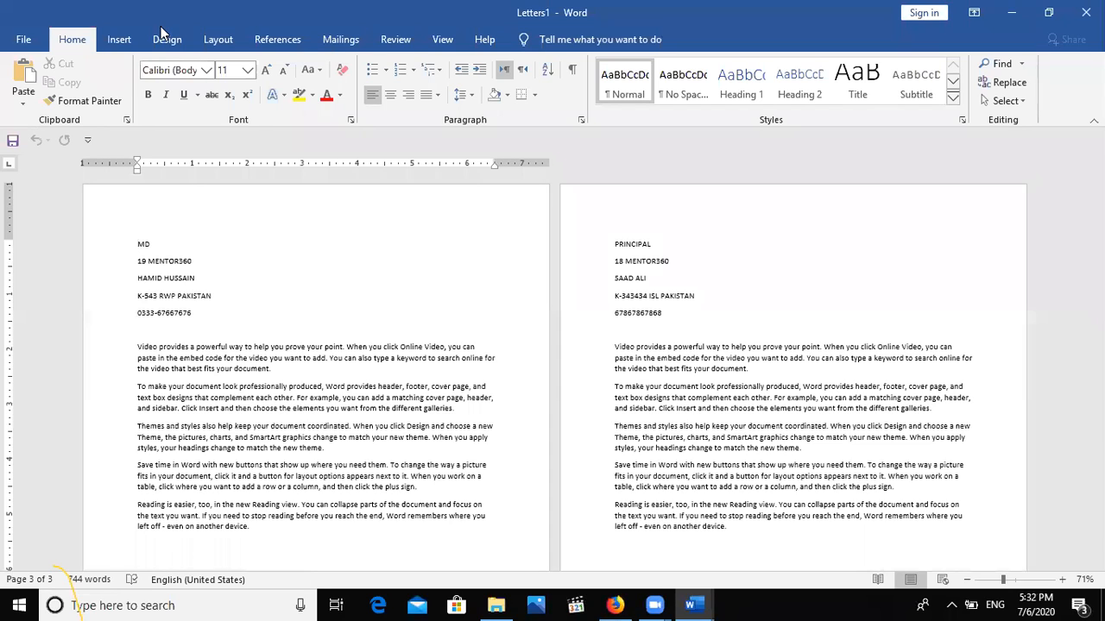
Start the Step-by-Step Mail Merge Wizard on Letters1 and advance to recipient selection.
{"action": "left_click", "coordinate": [333, 41]}
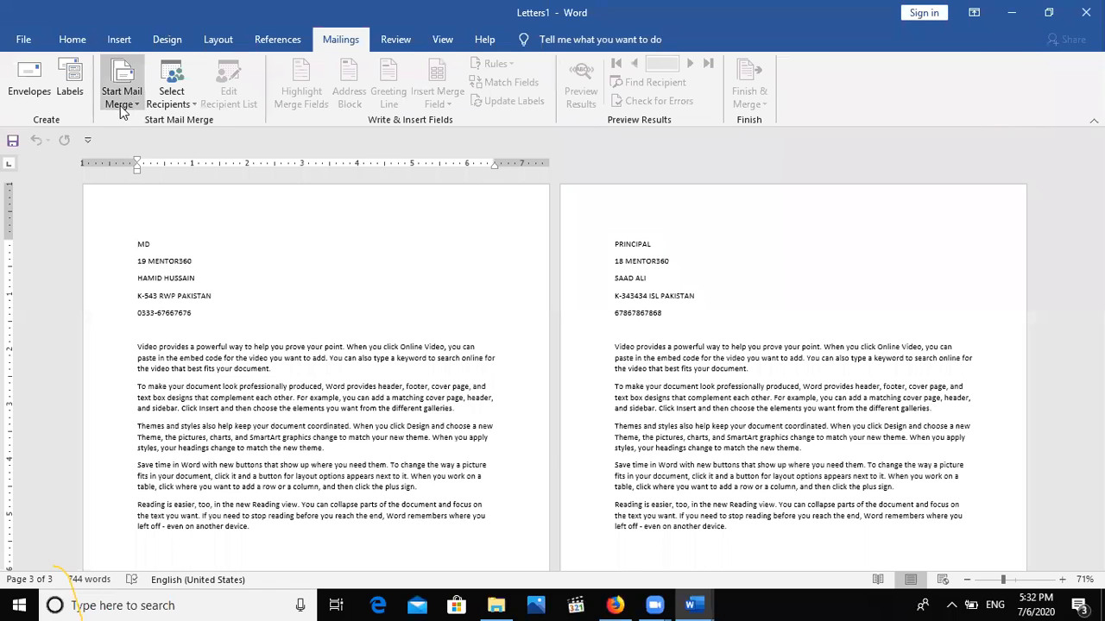
{"action": "left_click", "coordinate": [121, 95]}
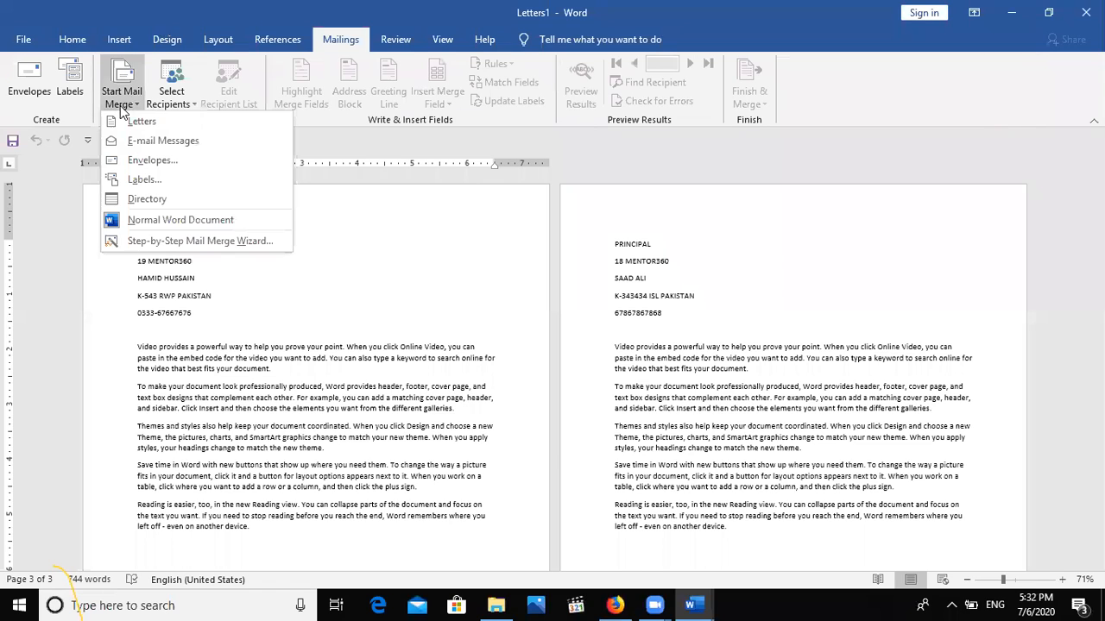
{"action": "left_click", "coordinate": [158, 242]}
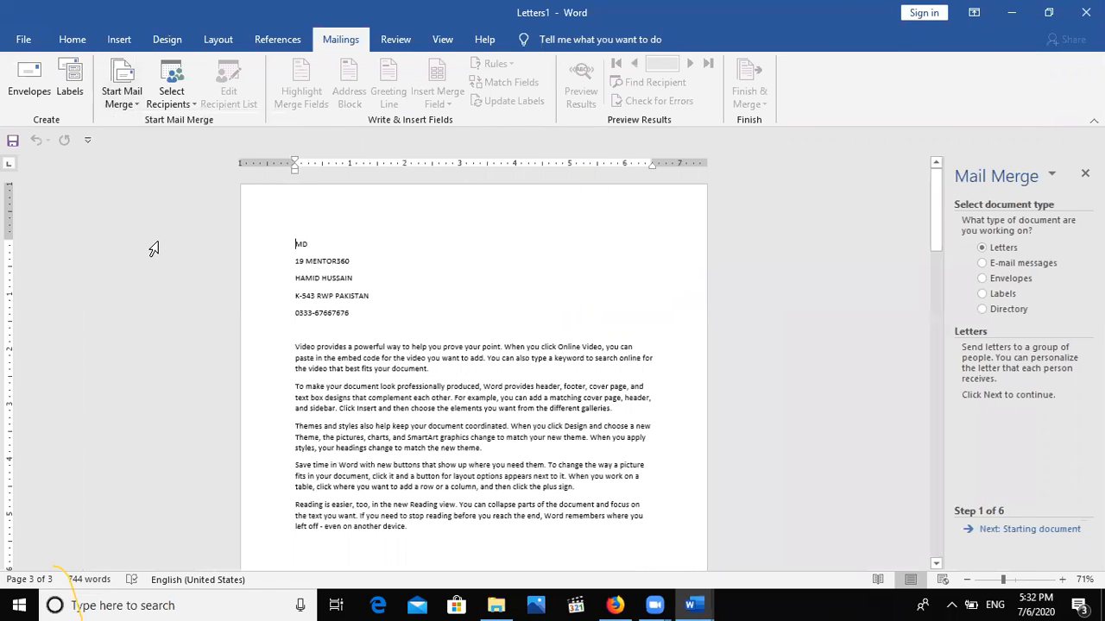
{"action": "left_click", "coordinate": [1002, 530]}
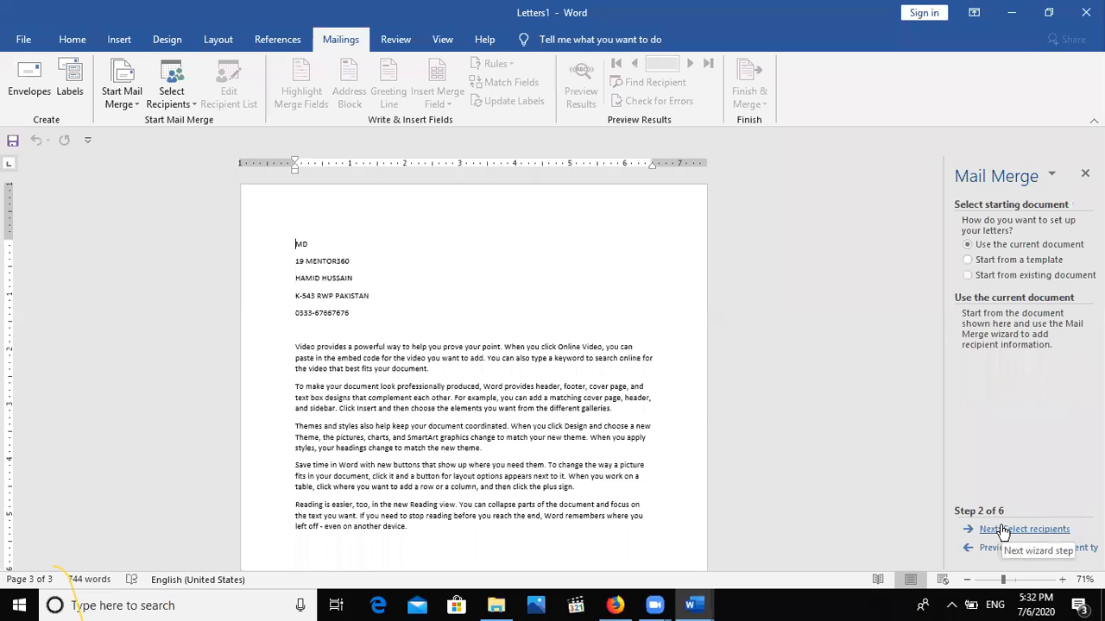
{"action": "left_click", "coordinate": [1001, 530]}
Set the recipients option to Use an existing list and browse for the data file.
{"action": "left_click", "coordinate": [991, 261]}
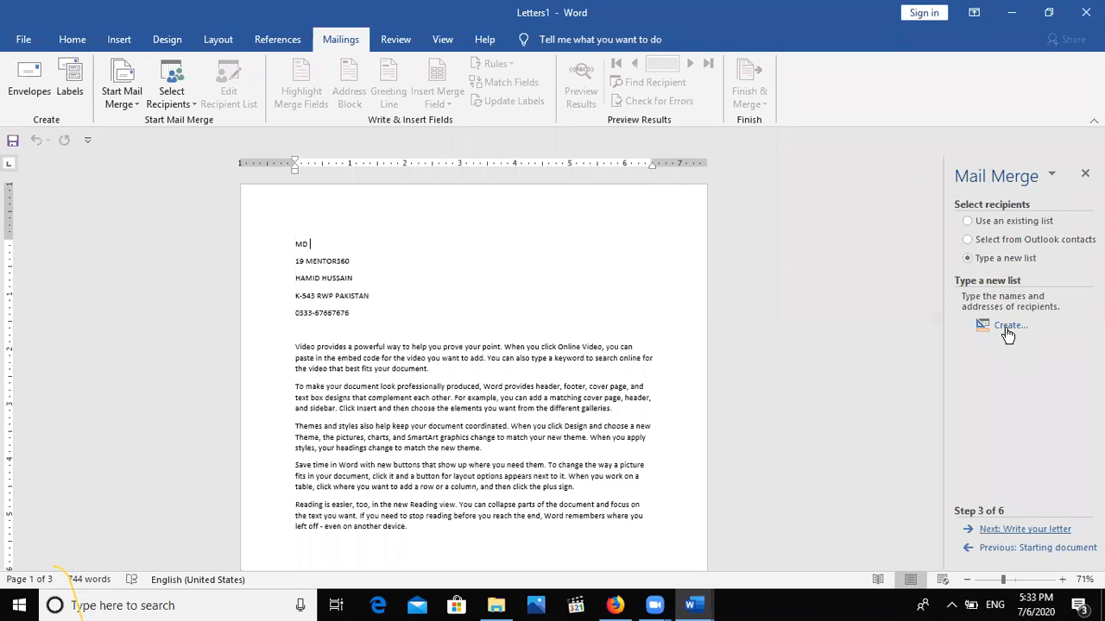
{"action": "left_click", "coordinate": [1003, 549]}
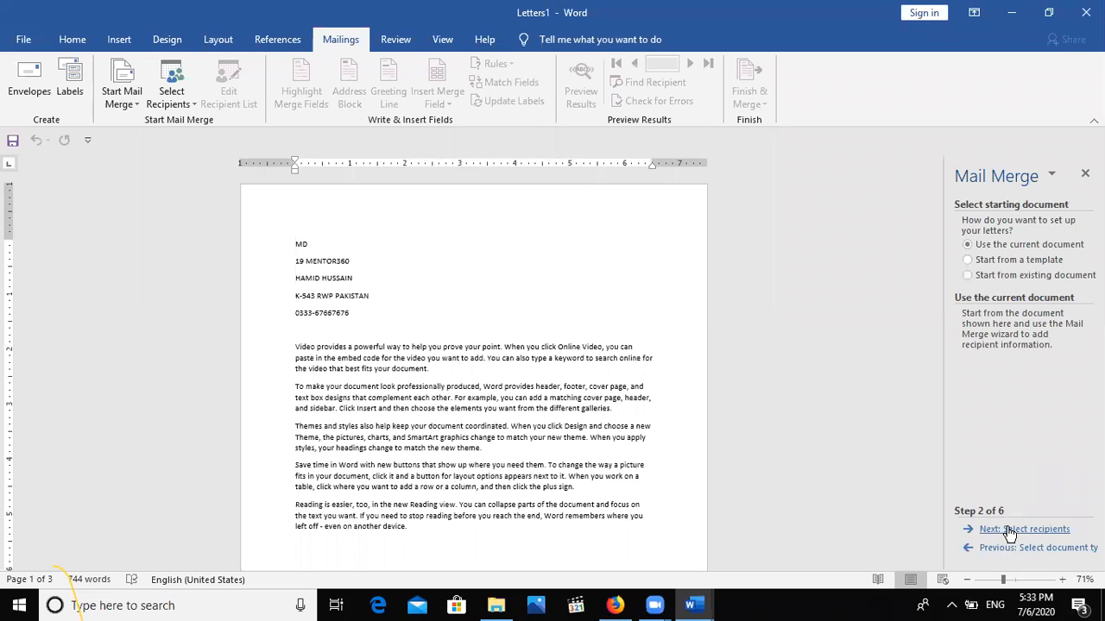
{"action": "left_click", "coordinate": [1008, 531]}
{"action": "left_click", "coordinate": [989, 230]}
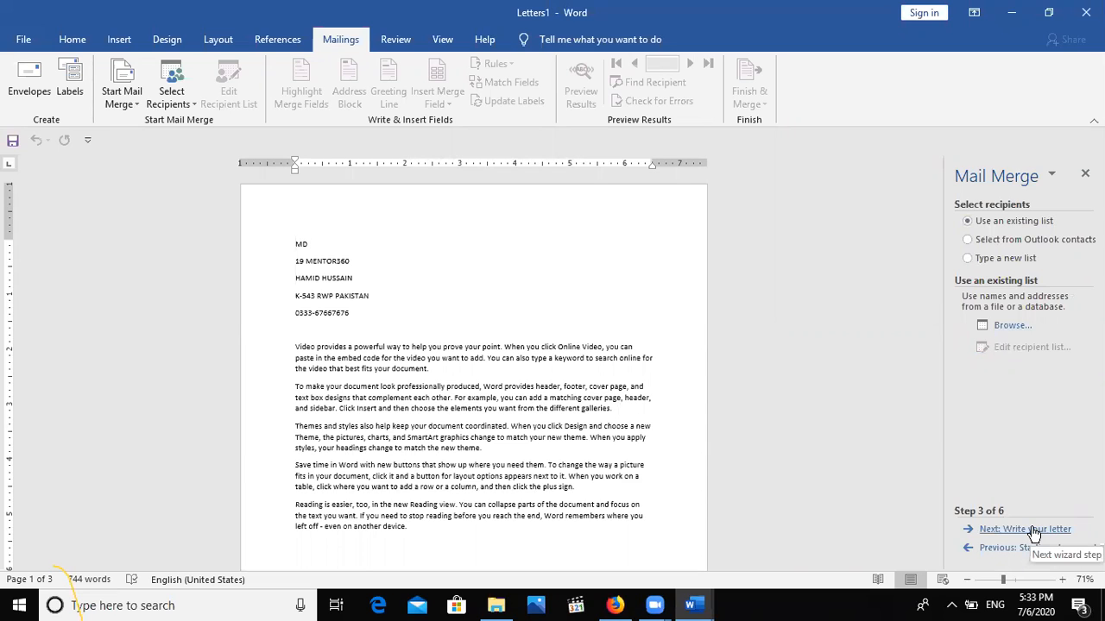
{"action": "left_click", "coordinate": [1015, 325]}
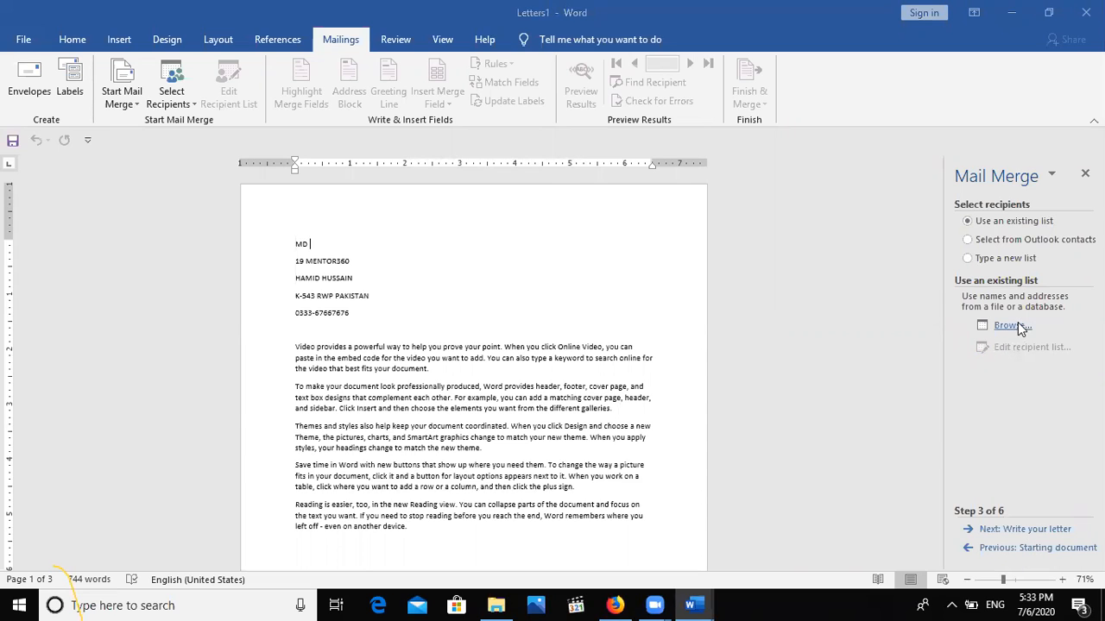
{"action": "left_click", "coordinate": [91, 120]}
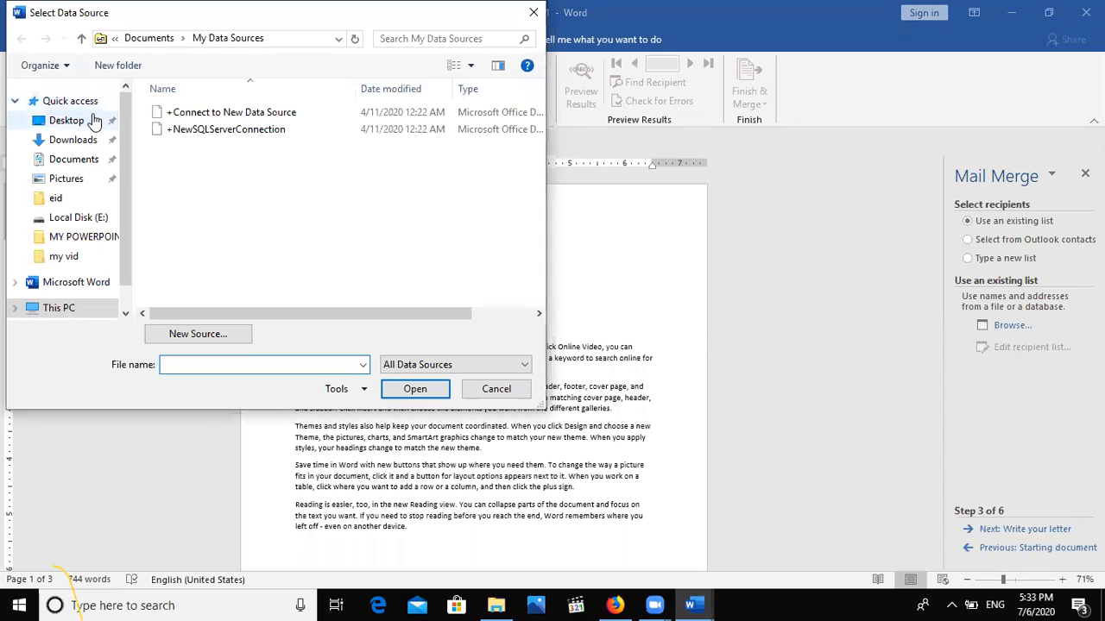
{"action": "left_click", "coordinate": [250, 248]}
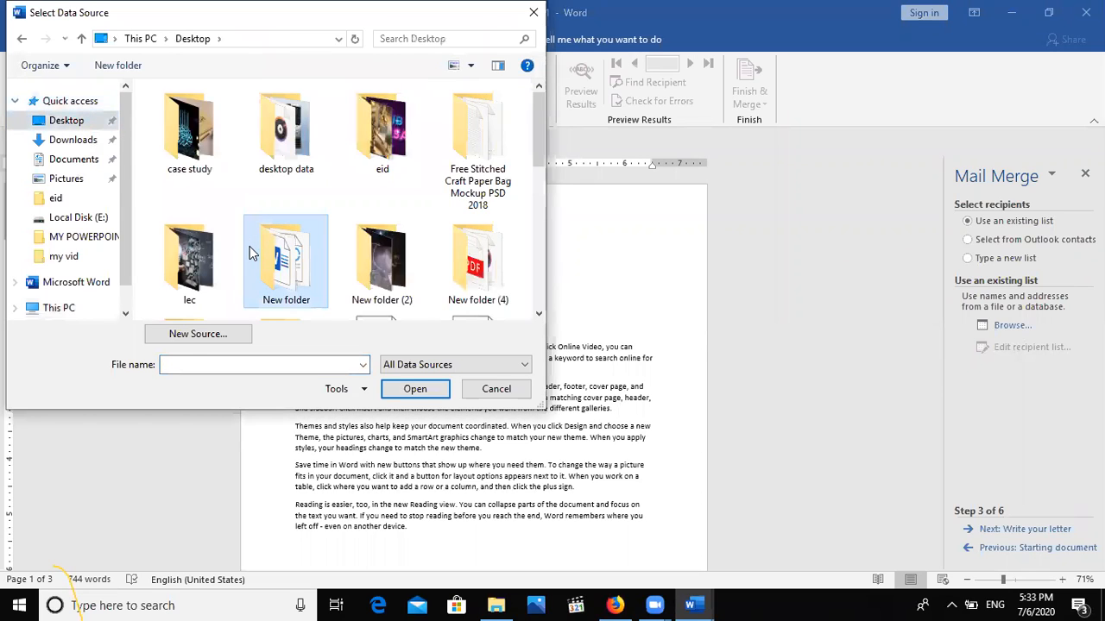
{"action": "scroll", "coordinate": [249, 246], "scroll_direction": "down", "scroll_amount": 10}
{"action": "left_click", "coordinate": [249, 248]}
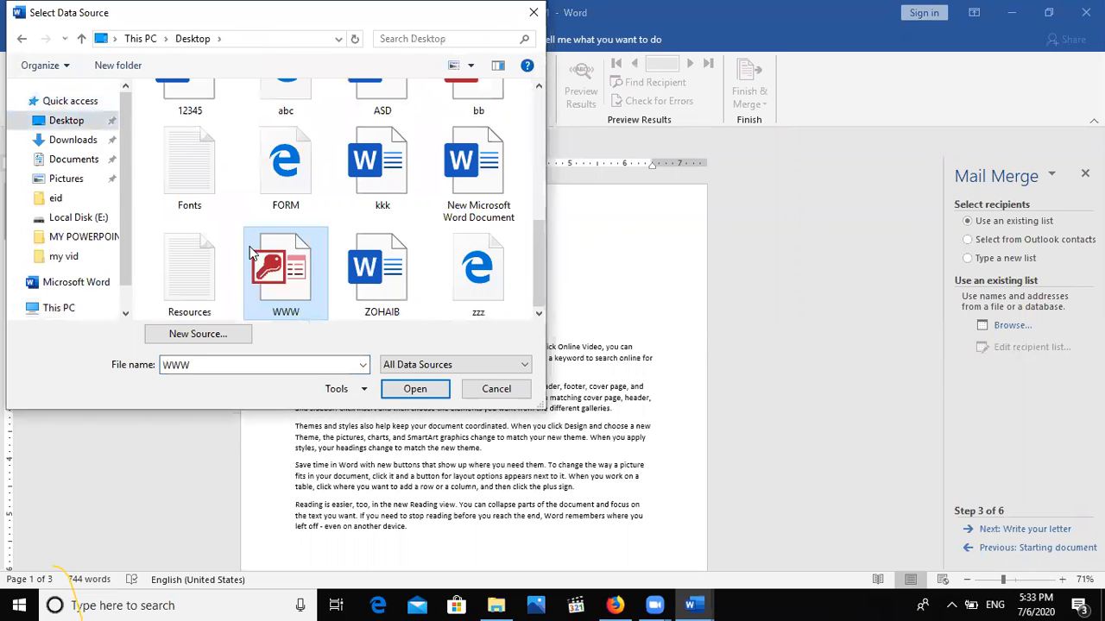
{"action": "double_click", "coordinate": [291, 274]}
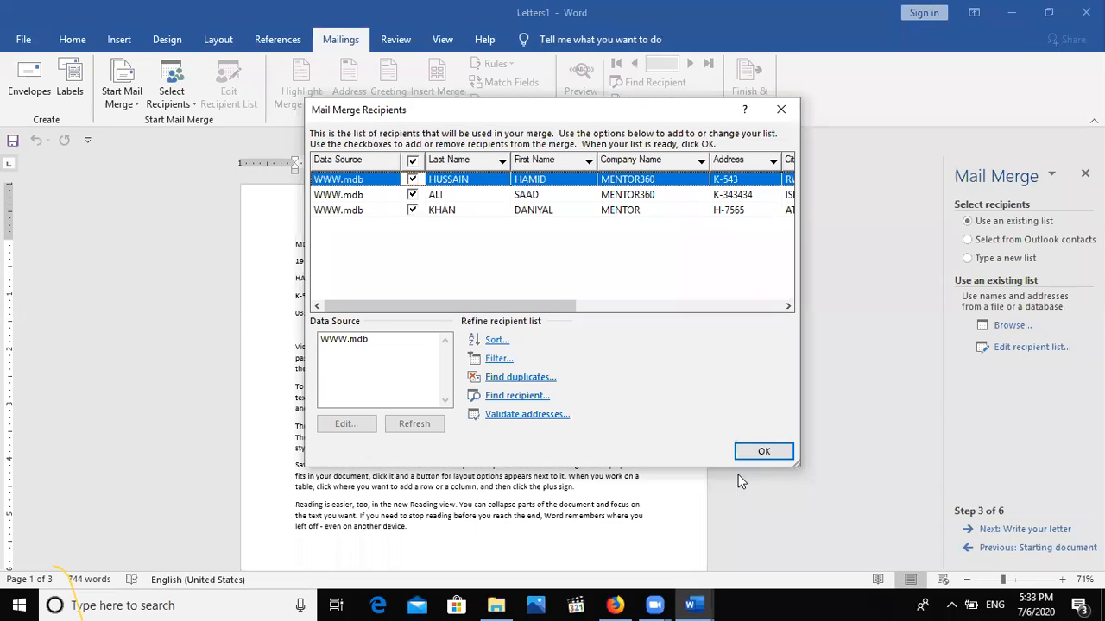
{"action": "left_click", "coordinate": [753, 455]}
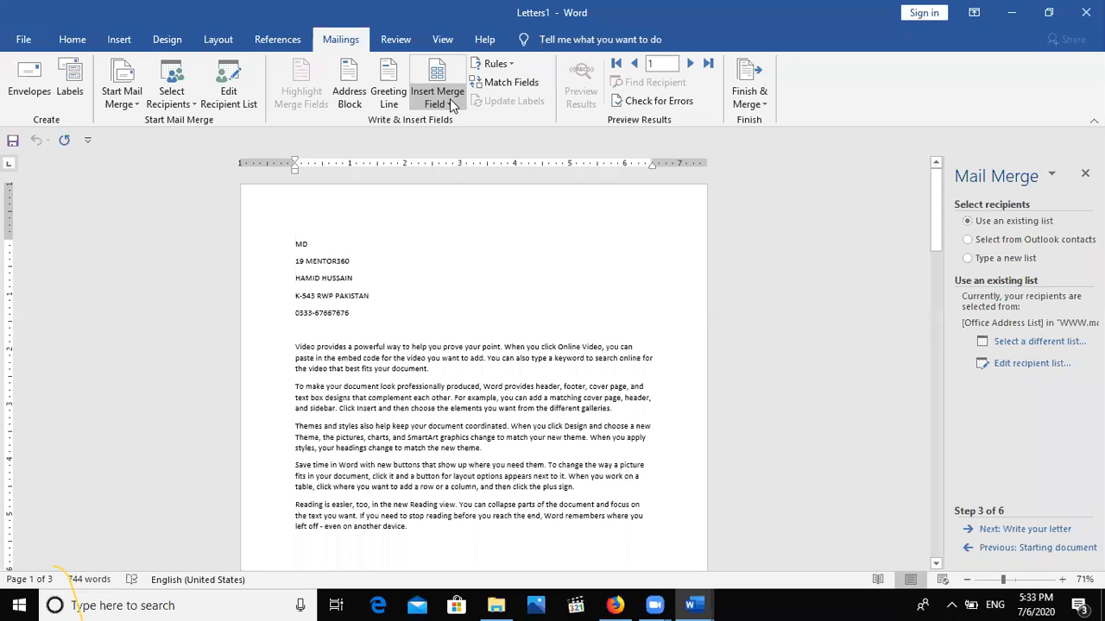
Advance the mail merge wizard through writing the letter to the preview step.
{"action": "left_click", "coordinate": [450, 98]}
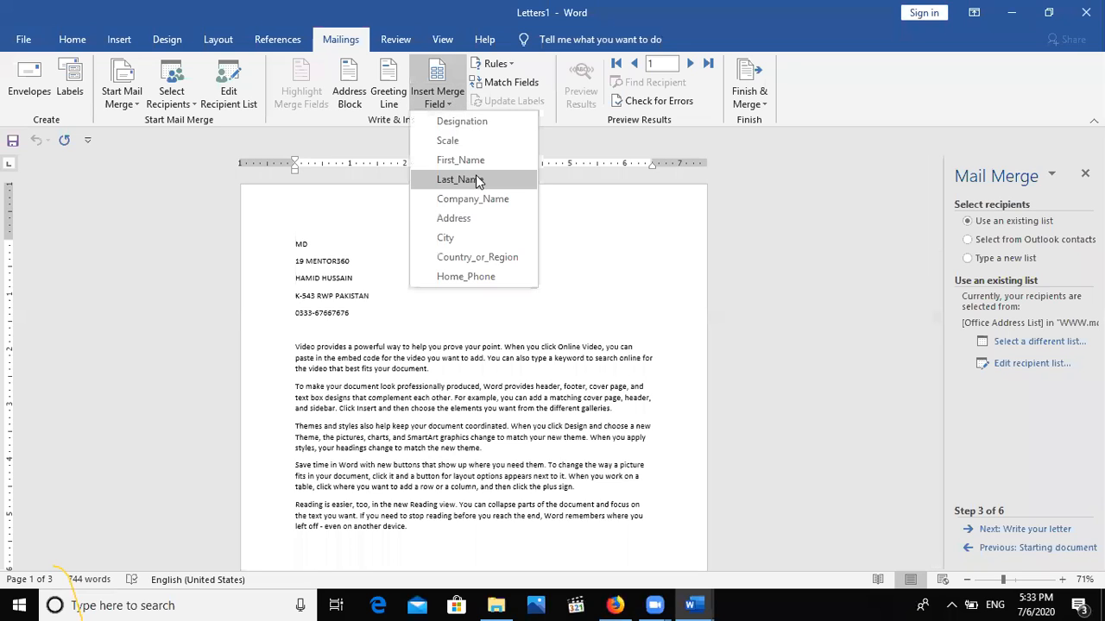
{"action": "left_click", "coordinate": [1038, 540]}
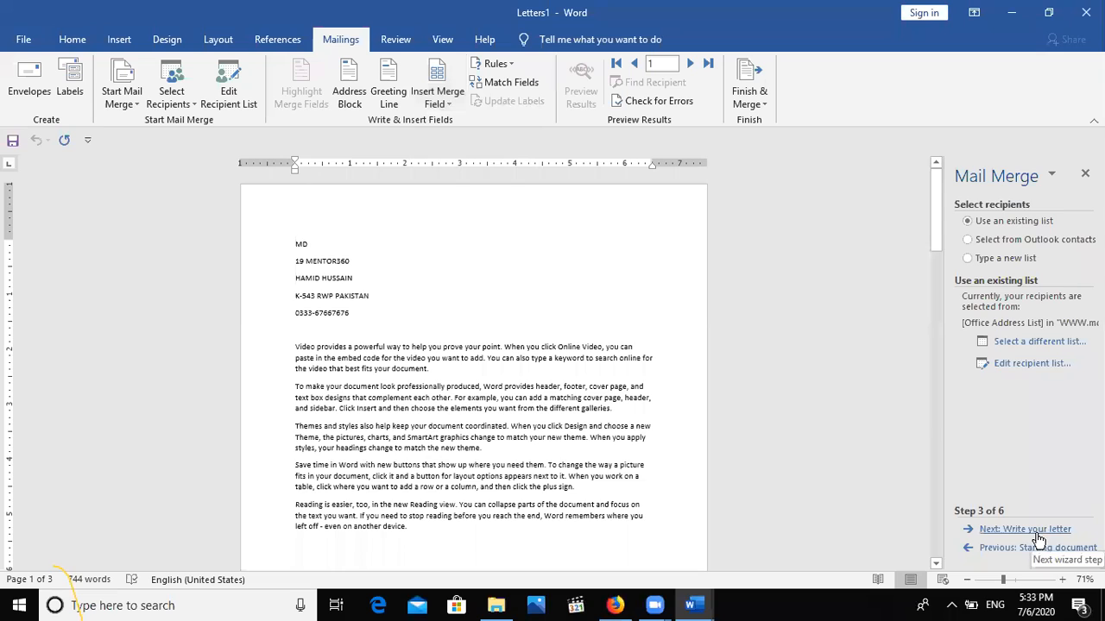
{"action": "left_click", "coordinate": [1038, 537]}
{"action": "left_click", "coordinate": [1038, 537]}
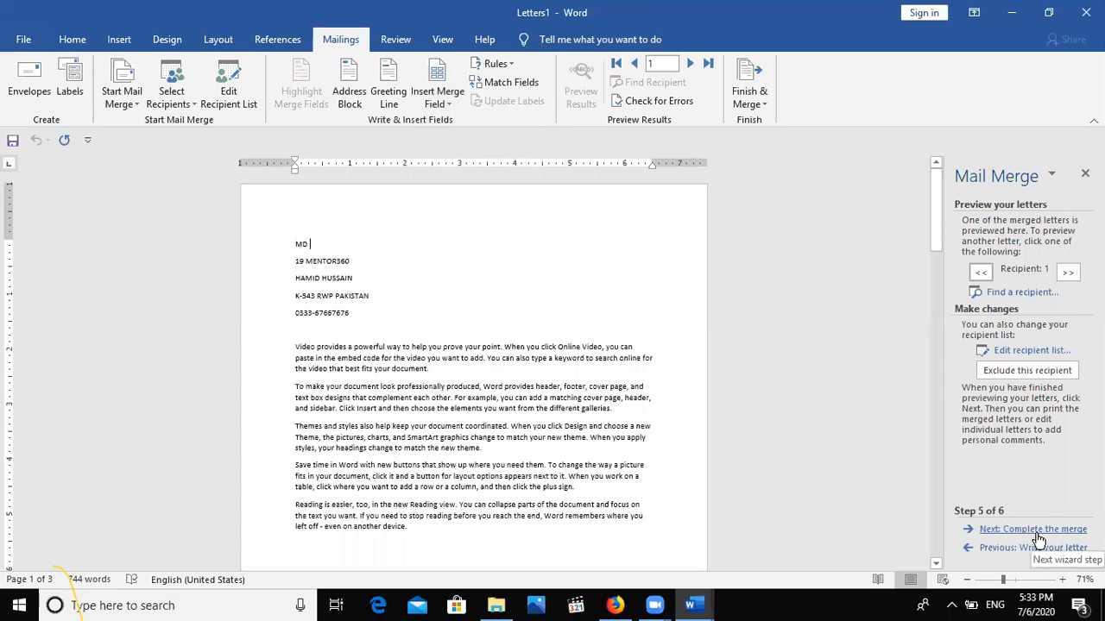
Complete the merge by editing individual letters for All records, producing Letters2.
{"action": "left_click", "coordinate": [1038, 537]}
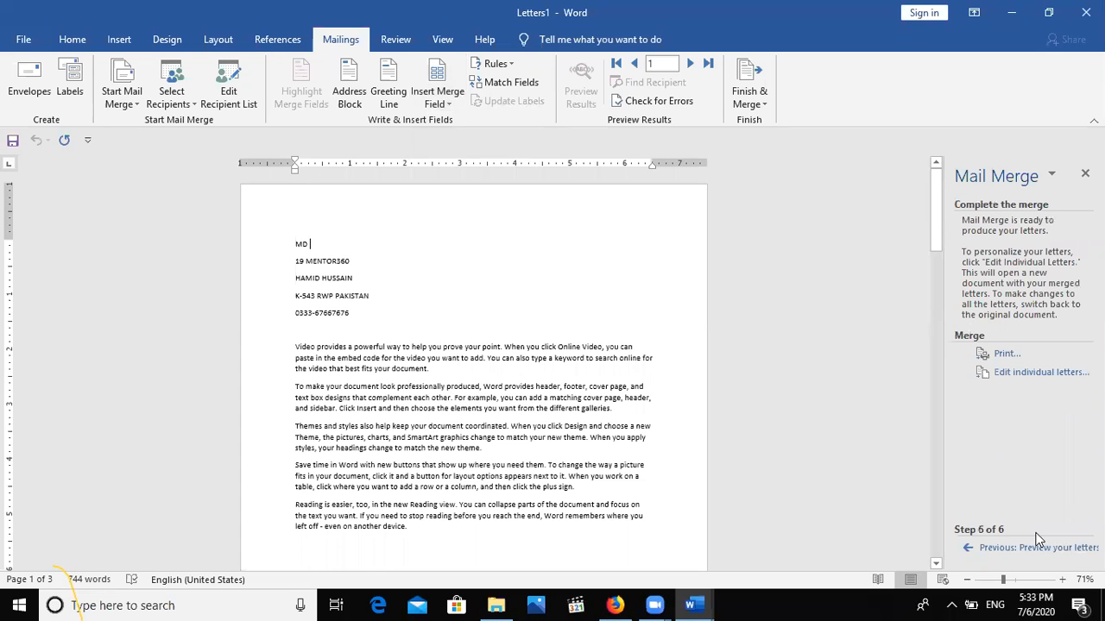
{"action": "left_click", "coordinate": [1001, 374]}
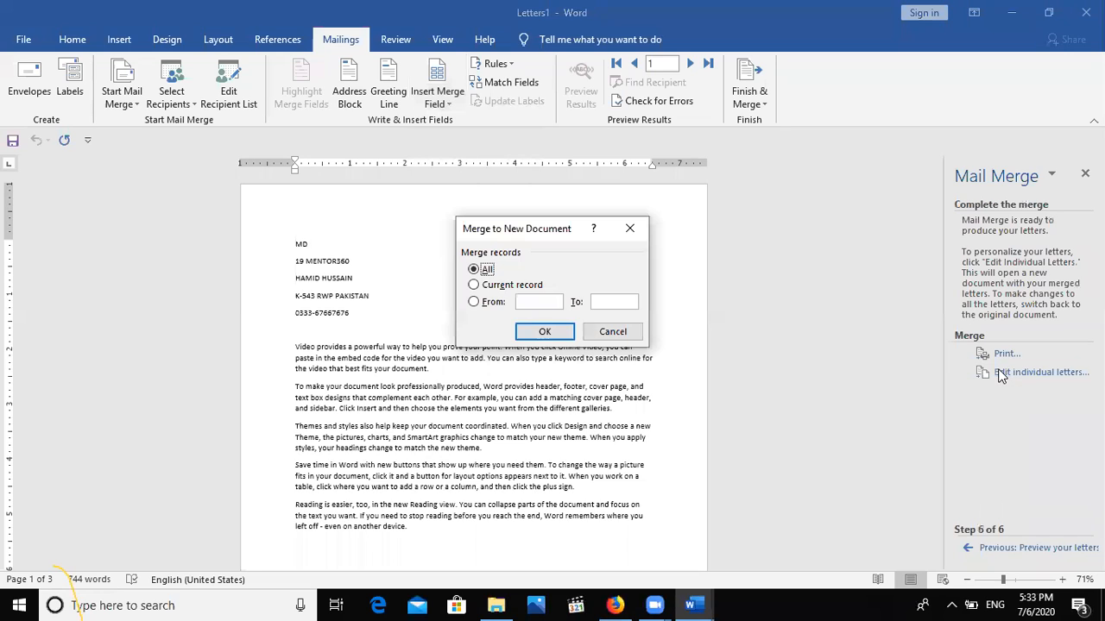
{"action": "left_click", "coordinate": [543, 329]}
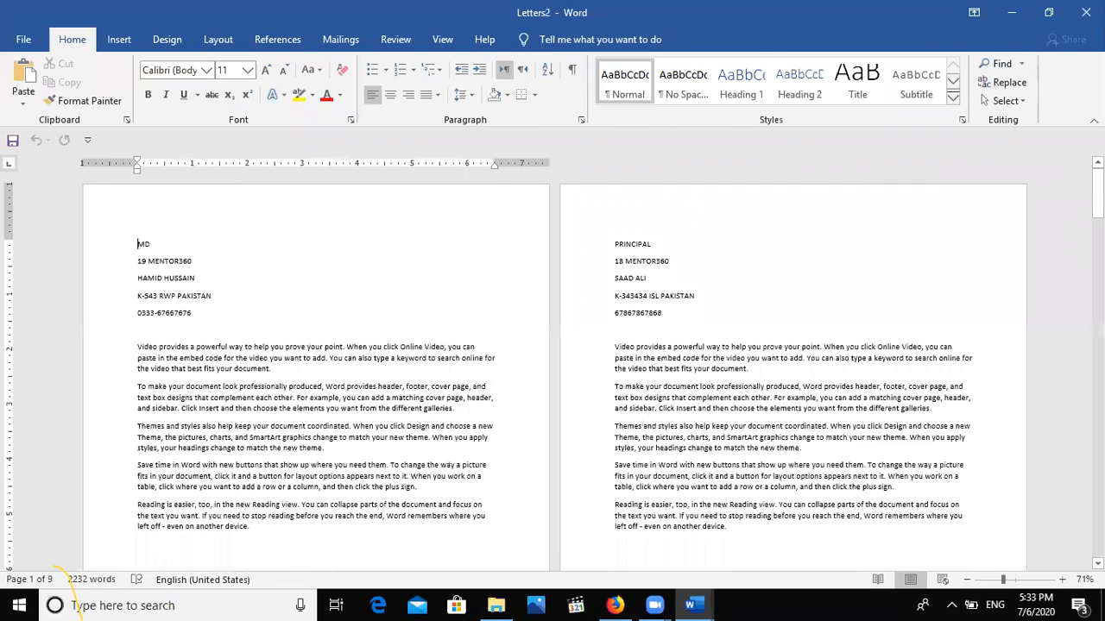